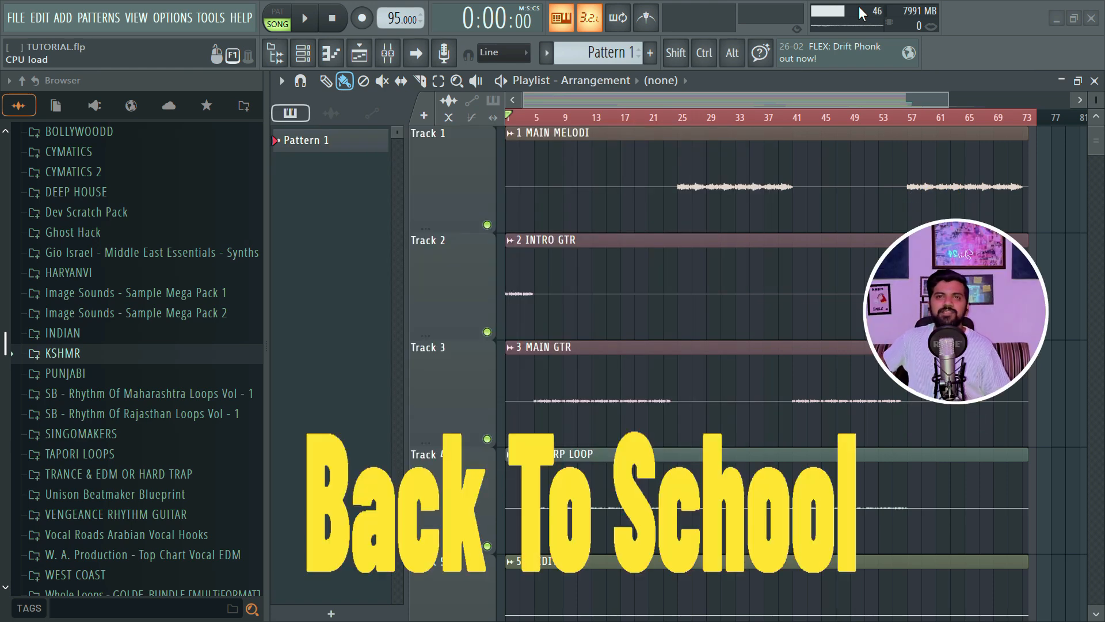
Look through the playlist's audio tracks and place the playback position at bar 25
scroll(716, 242, down, 8)
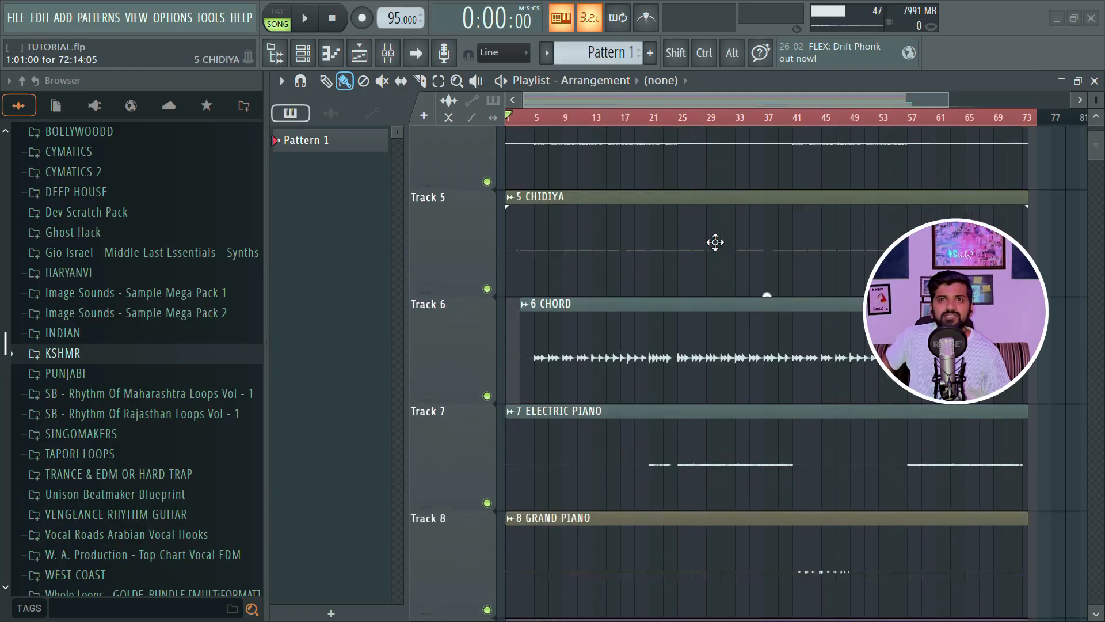
scroll(745, 252, up, 8)
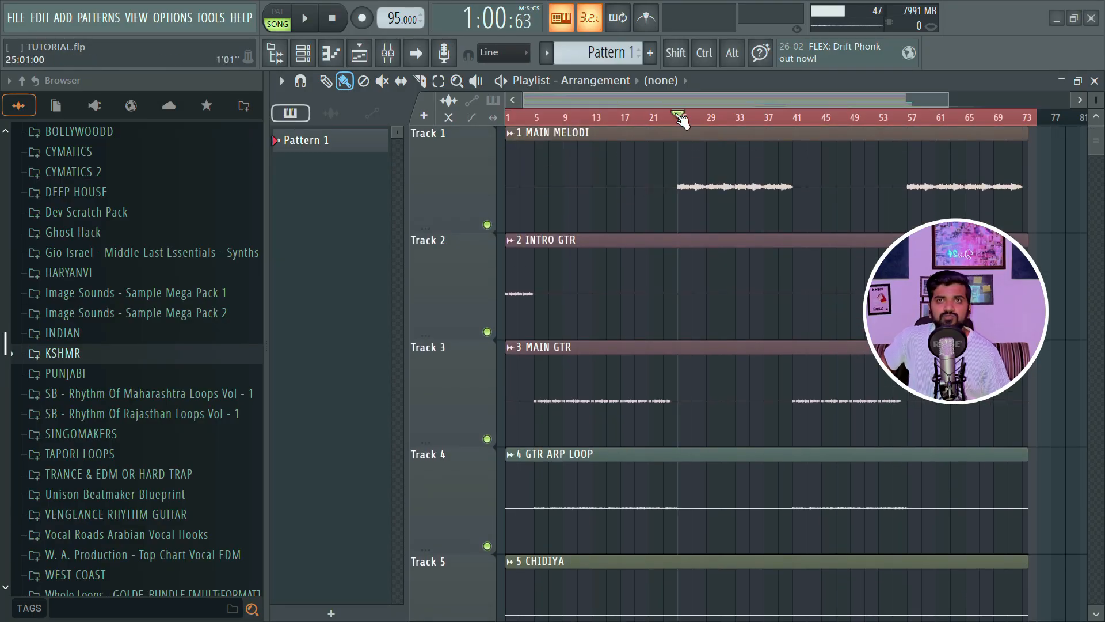
scroll(719, 259, down, 19)
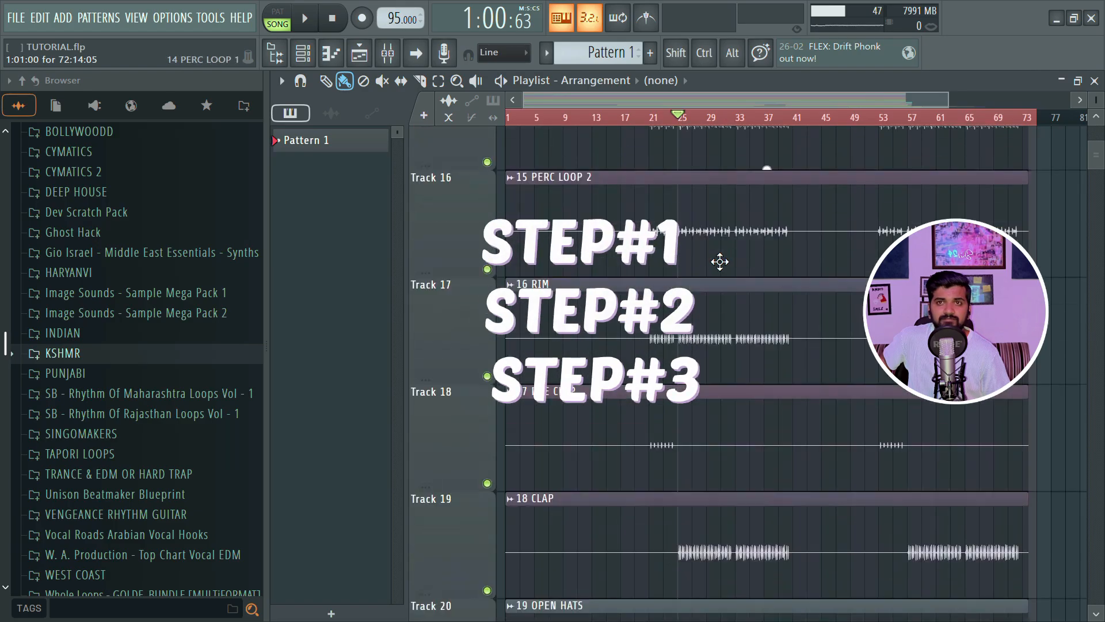
scroll(720, 262, down, 7)
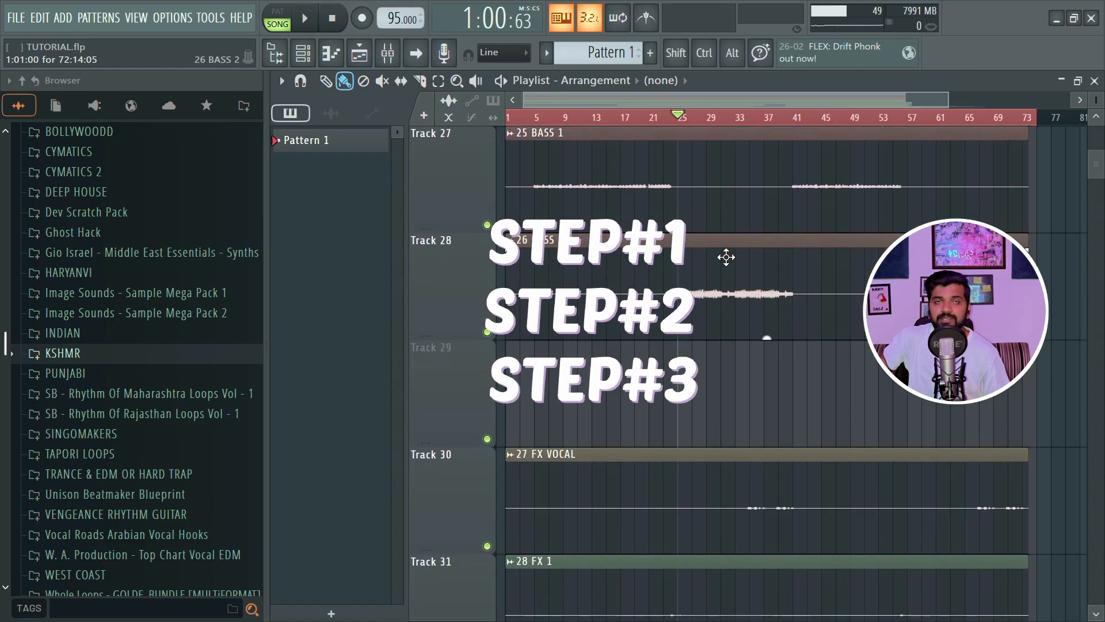
Open the mixer and play the song to check the drum track levels, selecting the KICK track
click(396, 55)
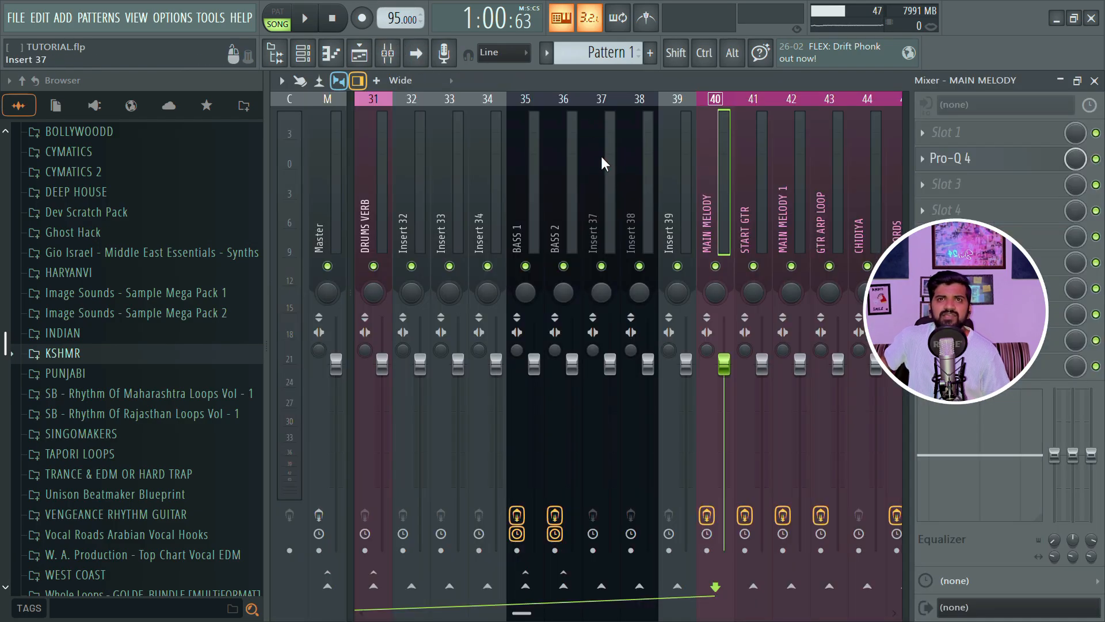
key(space)
scroll(618, 175, down, 6)
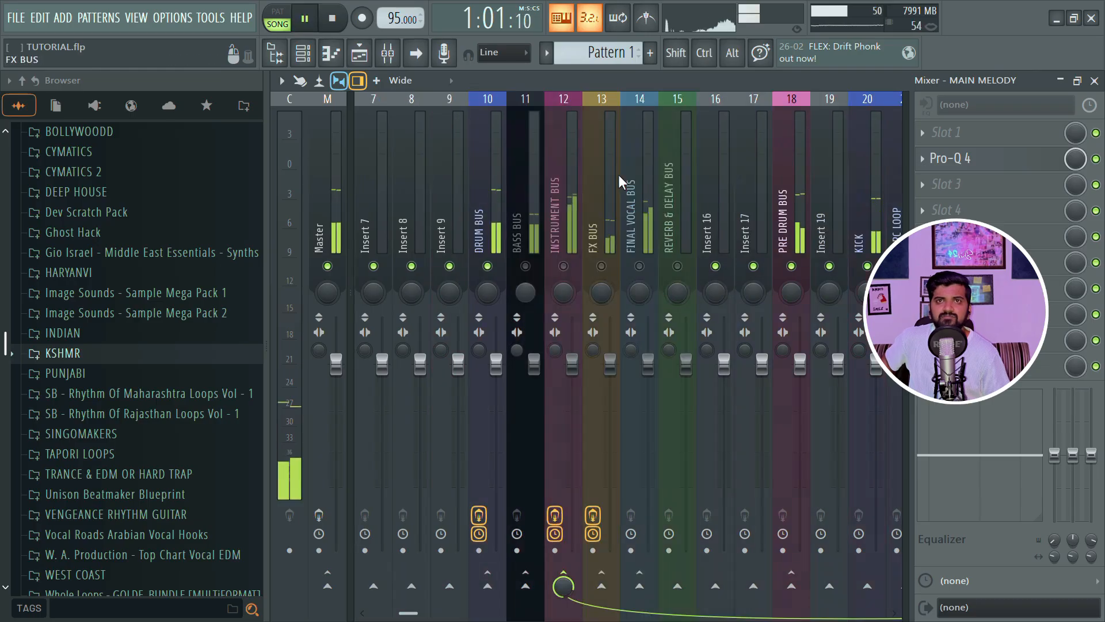
scroll(618, 174, up, 3)
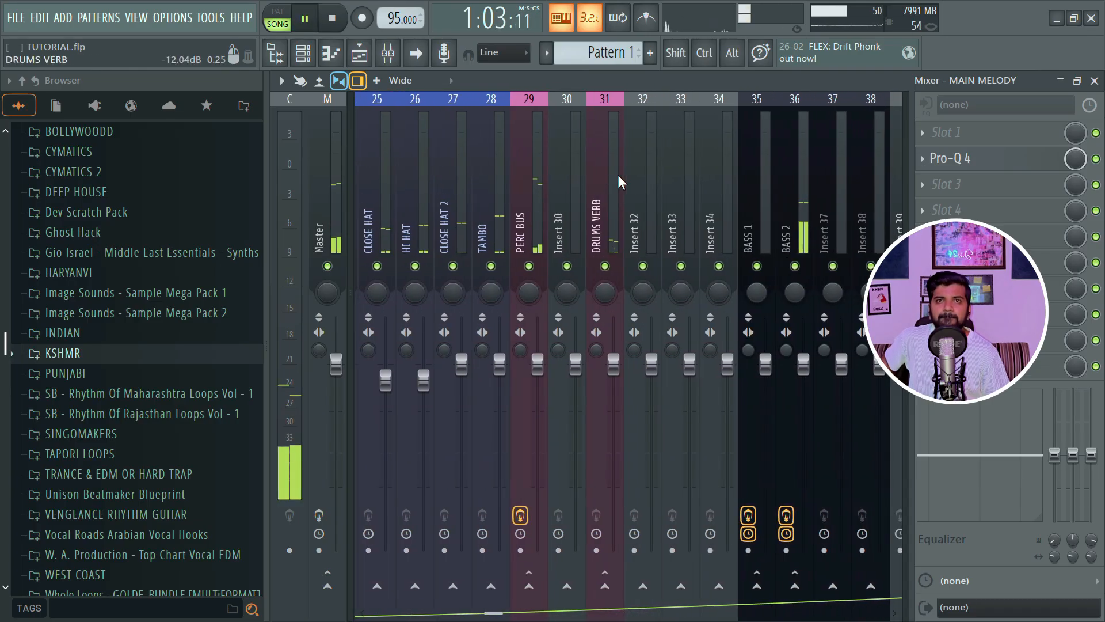
scroll(642, 181, up, 1)
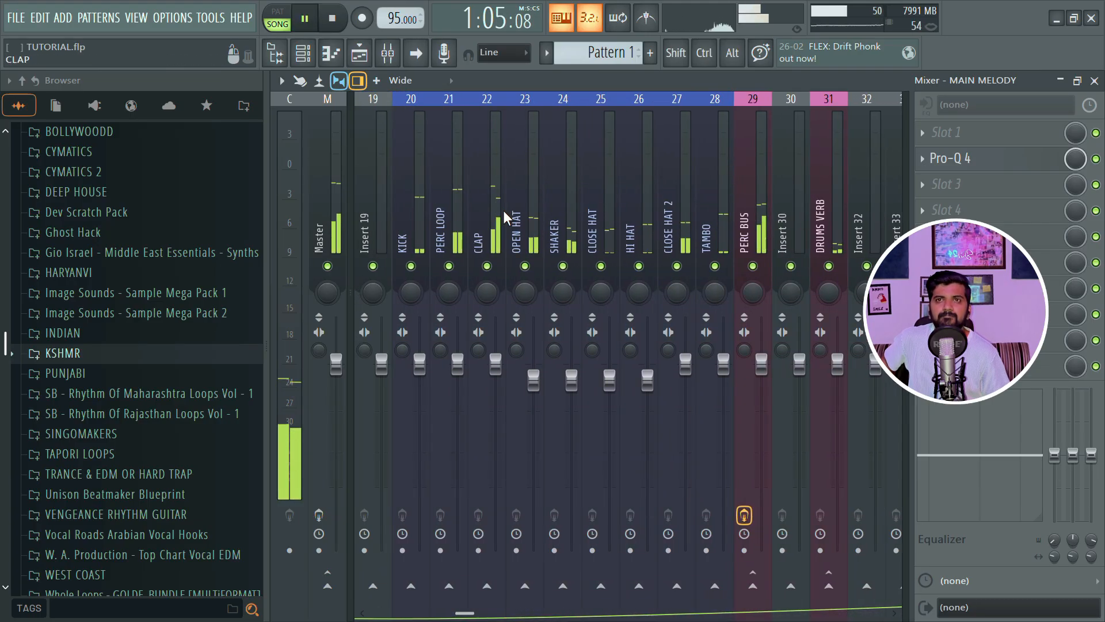
click(423, 209)
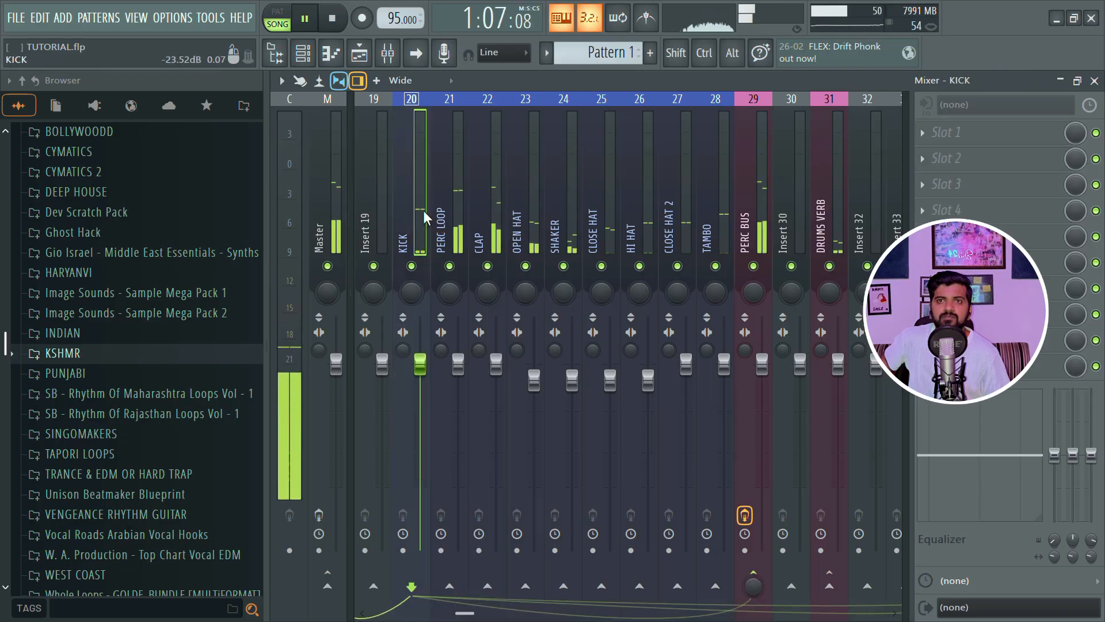
key(space)
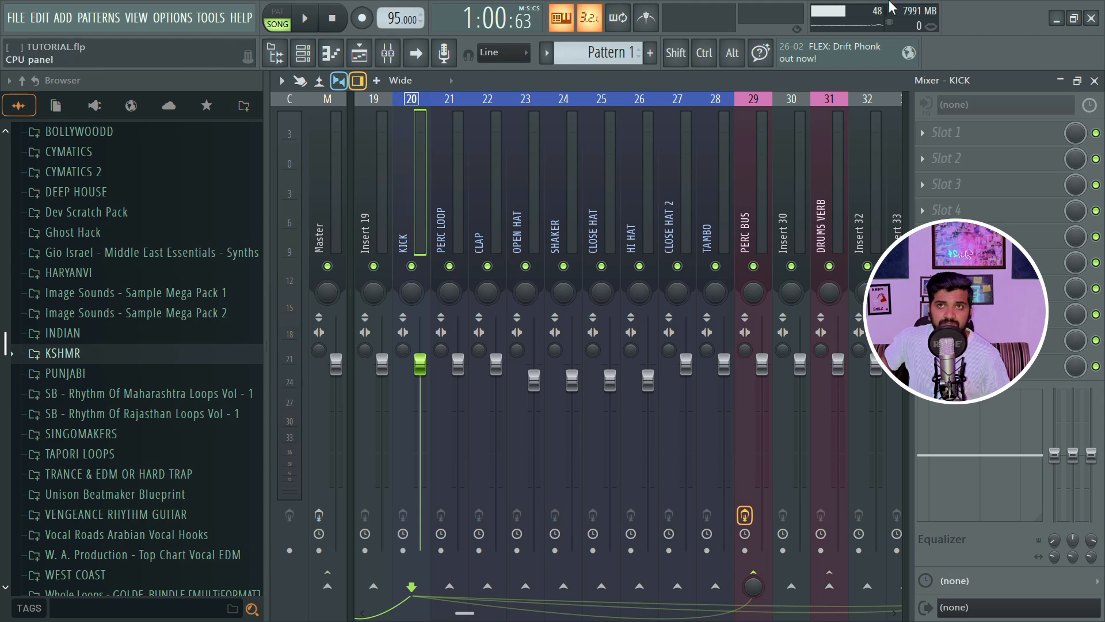
Load LuxeVerb into the first effect slot of the DRUMS VERB mixer track
click(835, 155)
scroll(832, 159, up, 4)
scroll(828, 160, up, 1)
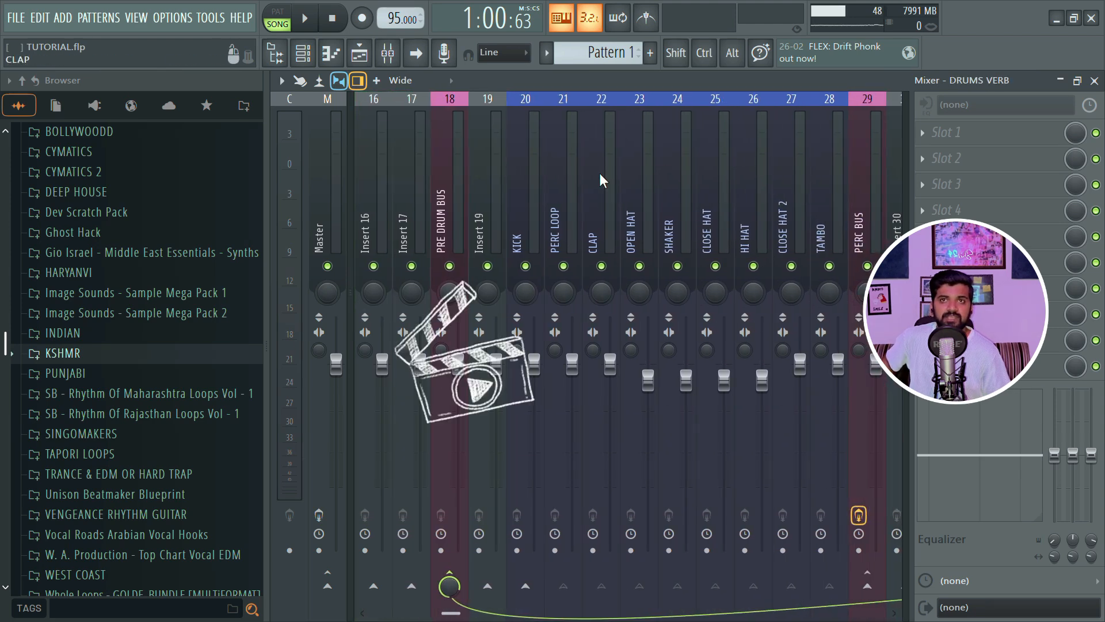
scroll(601, 174, up, 3)
scroll(677, 170, down, 3)
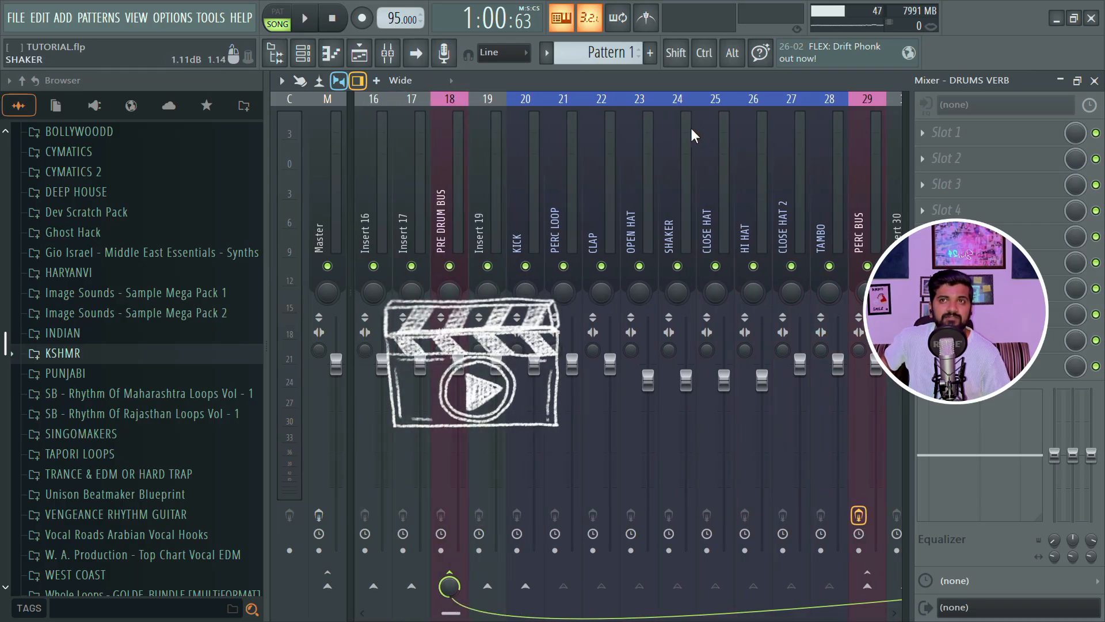
scroll(690, 128, up, 9)
click(947, 138)
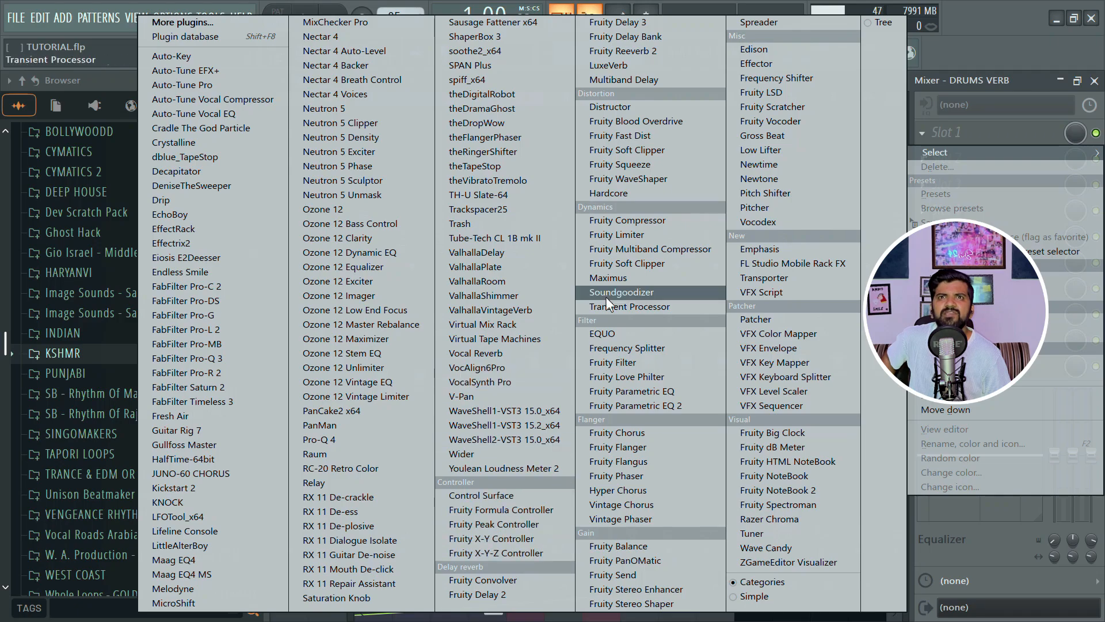
click(652, 61)
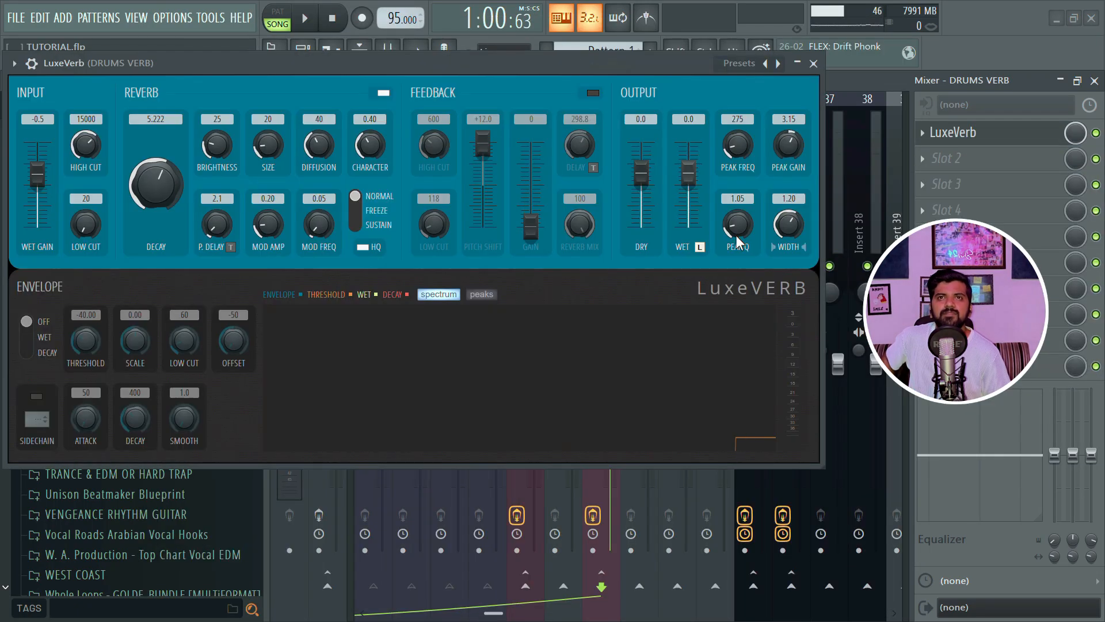
Apply the Live Drum Room preset to LuxeVerb, lower its dry output to -60.0, and close the plugin
click(732, 63)
mouse_move(778, 128)
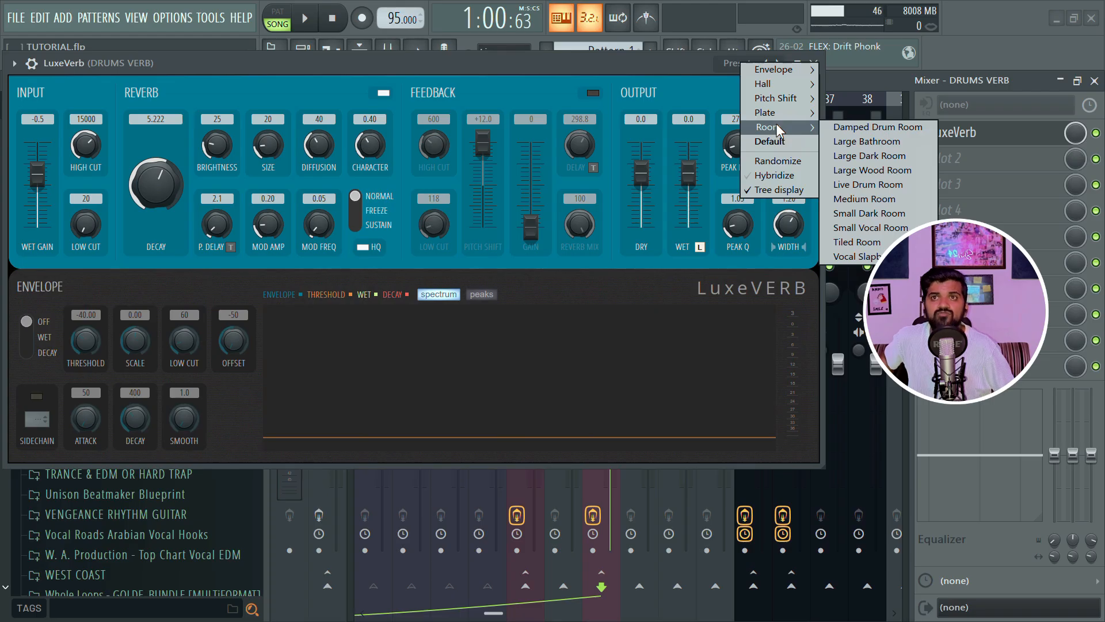
click(859, 183)
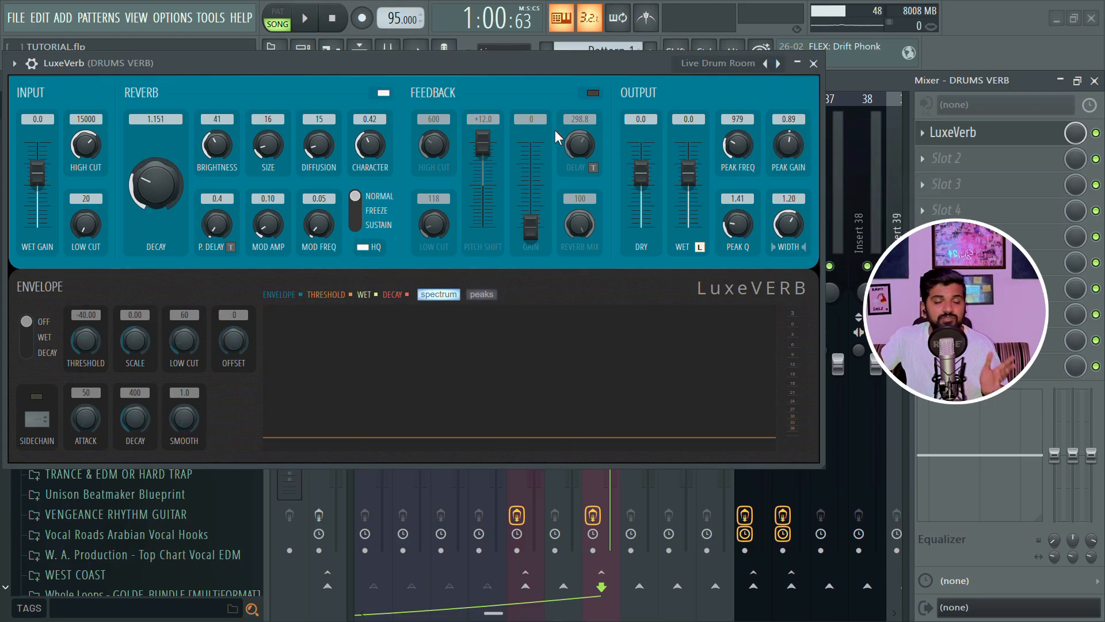
drag(643, 171, 642, 228)
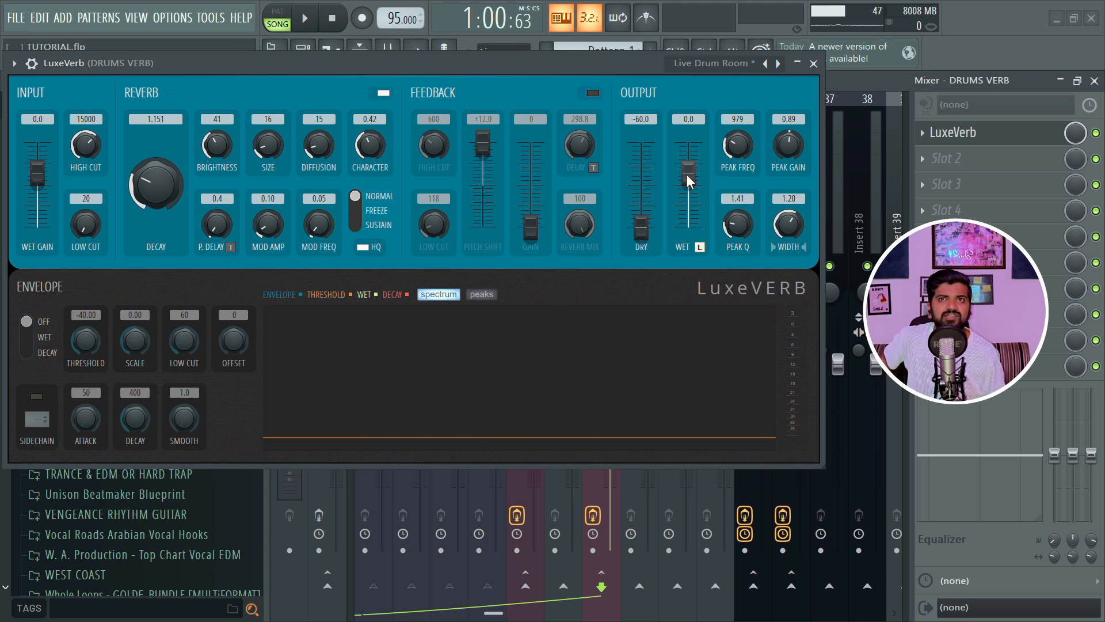
click(814, 64)
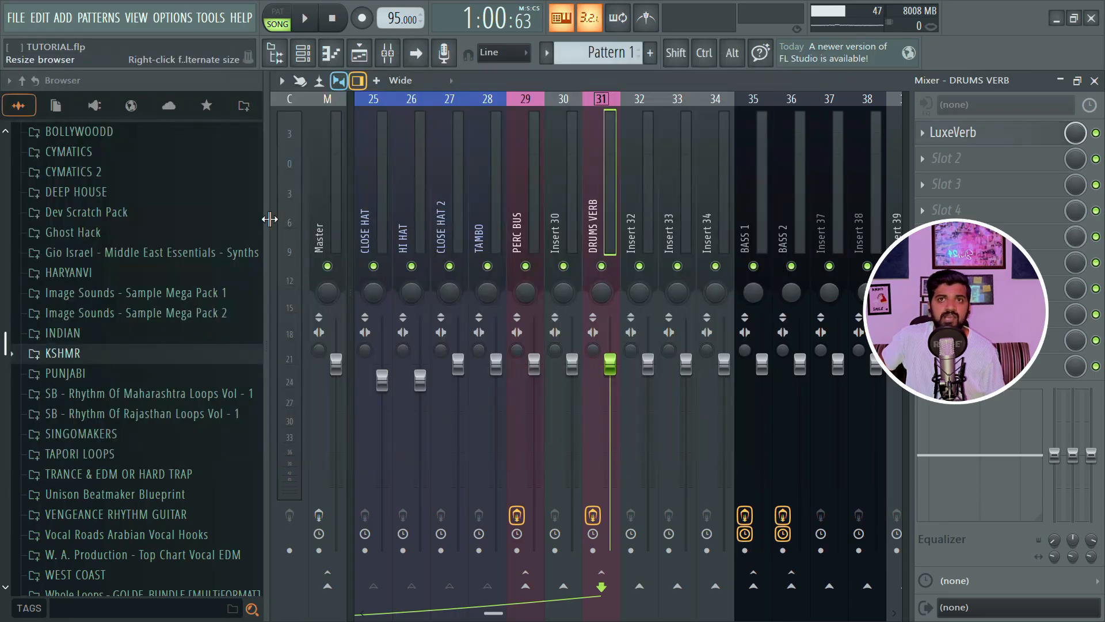
Solo the PERC LOOP track together with its routed buses and play the song to hear its reverb
scroll(530, 146, left, 9)
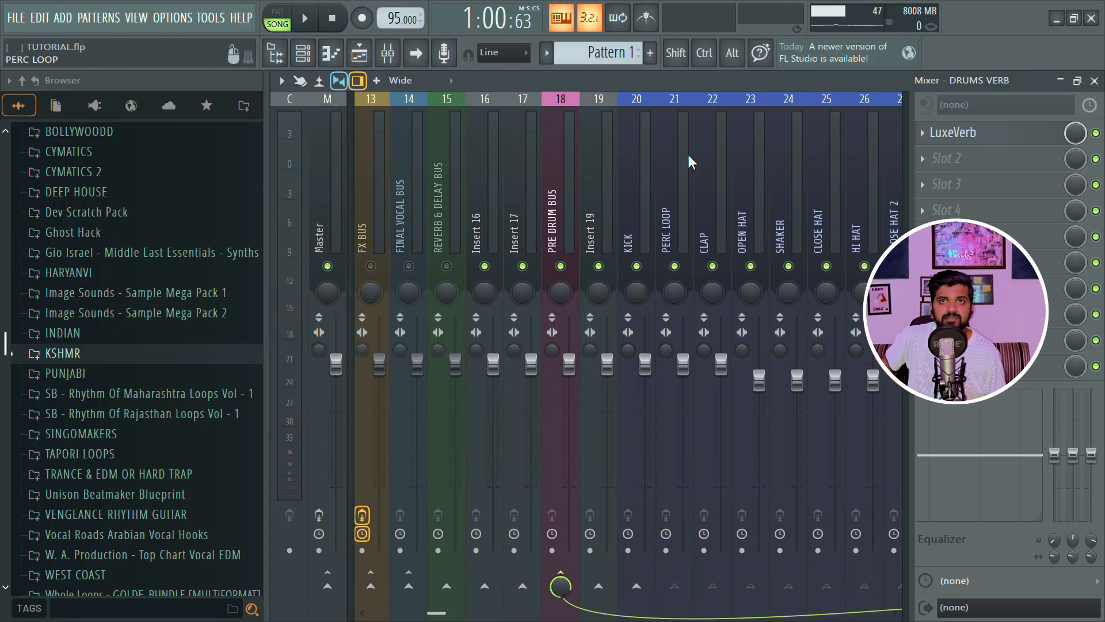
click(566, 207)
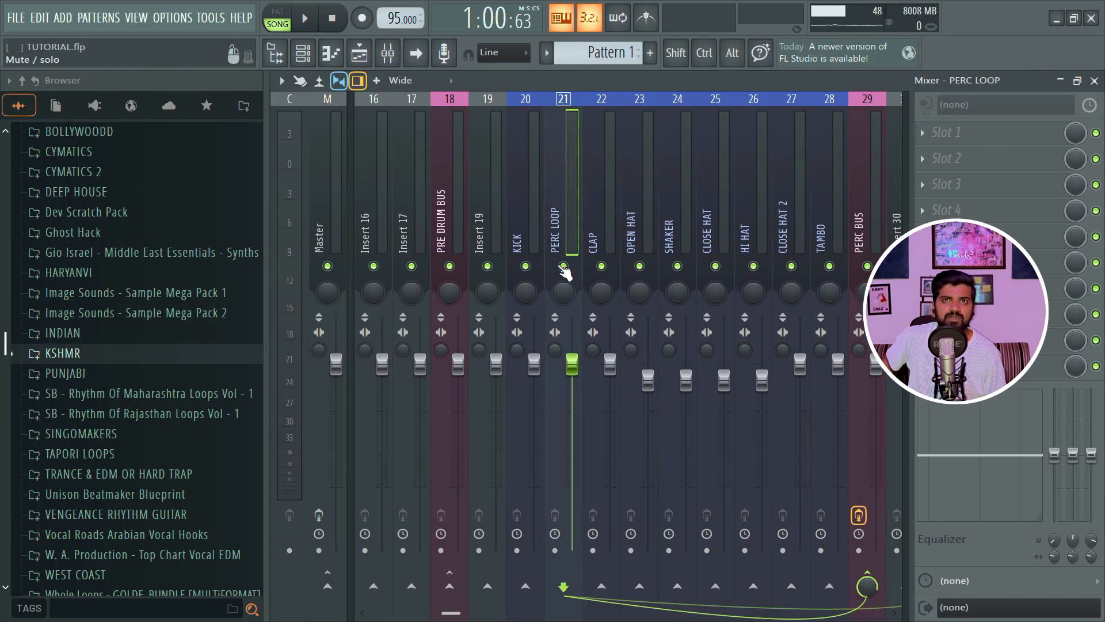
scroll(536, 274, right, 3)
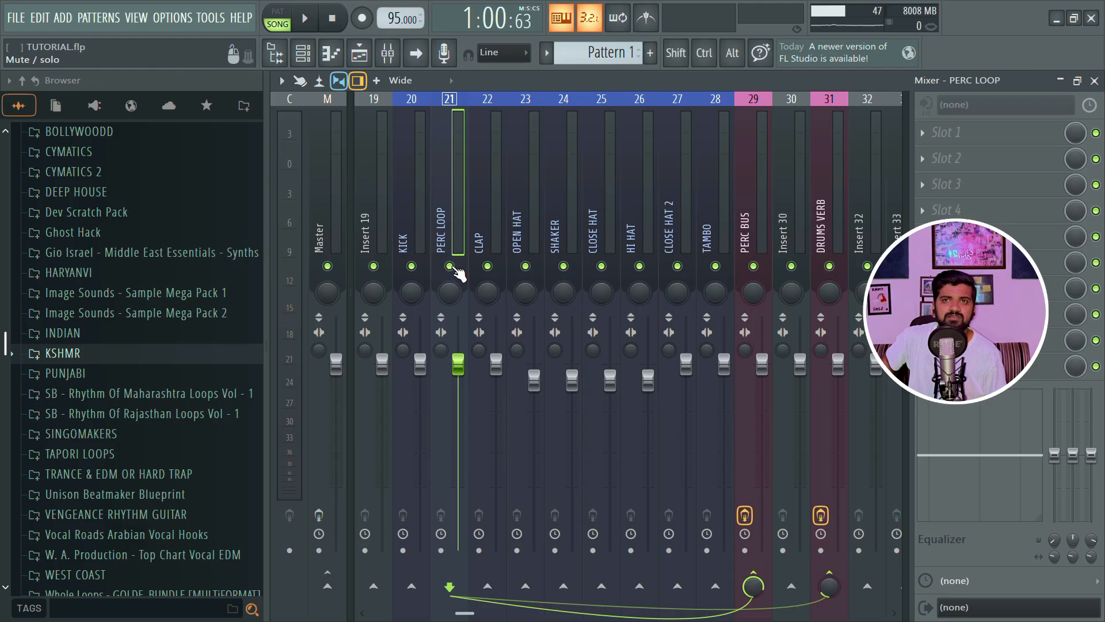
right_click(450, 266)
key(space)
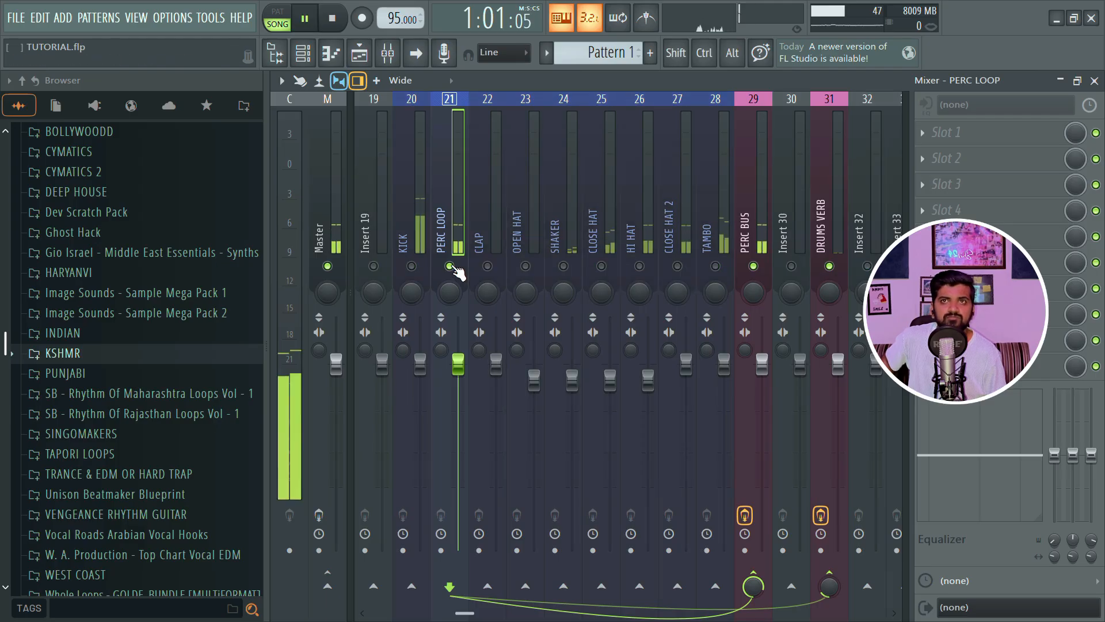
key(space)
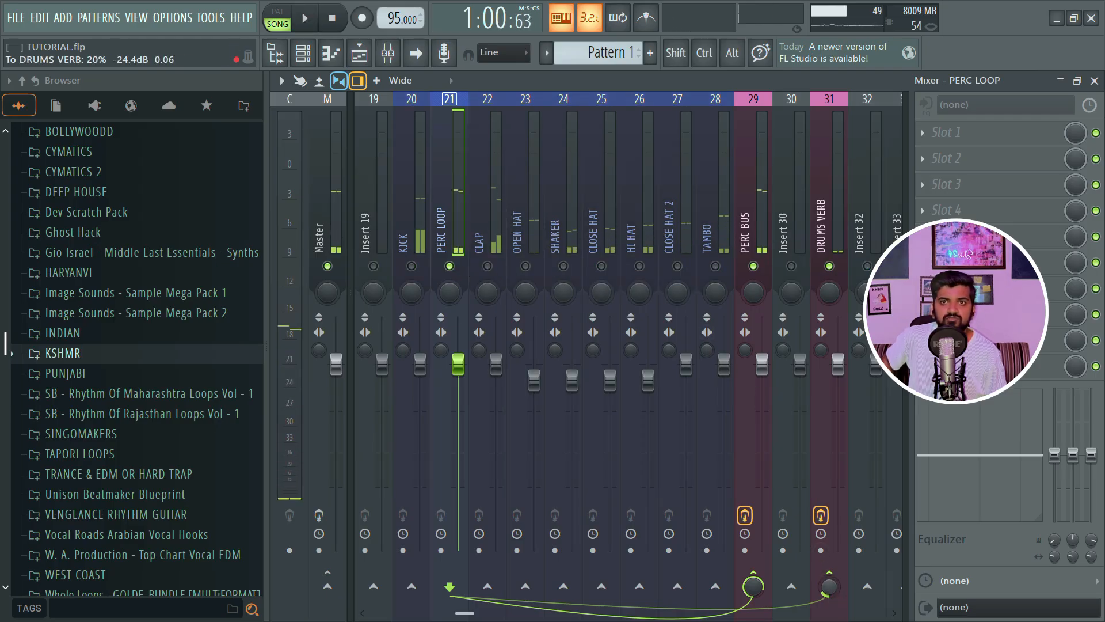
Reset the PERC LOOP send level to DRUMS VERB and play the song to hear the reverb
right_click(832, 586)
click(860, 374)
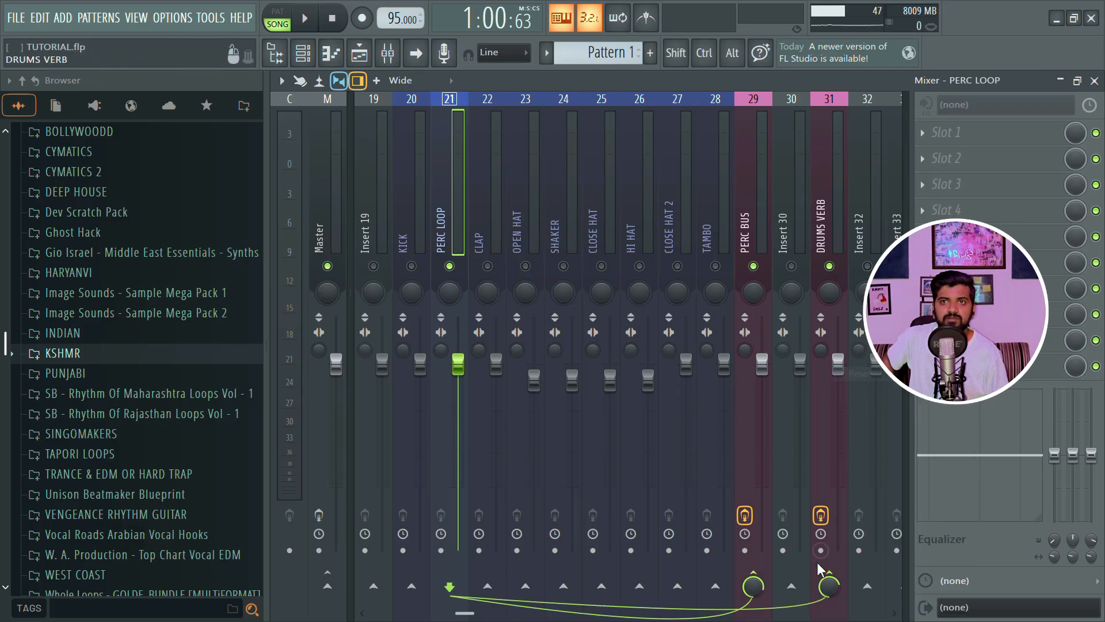
key(space)
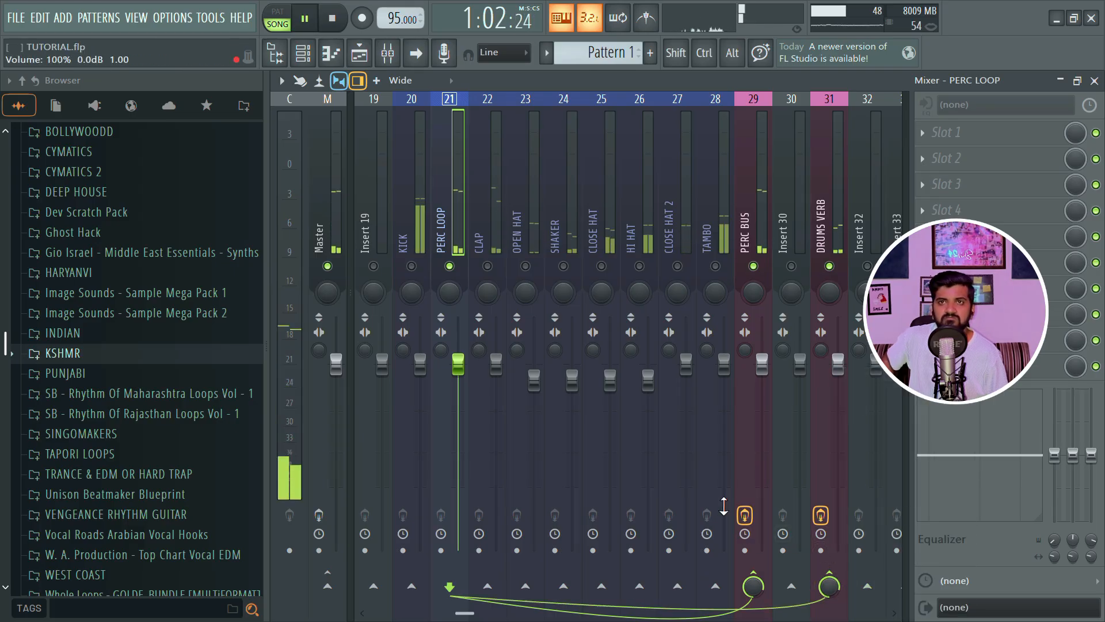
key(space)
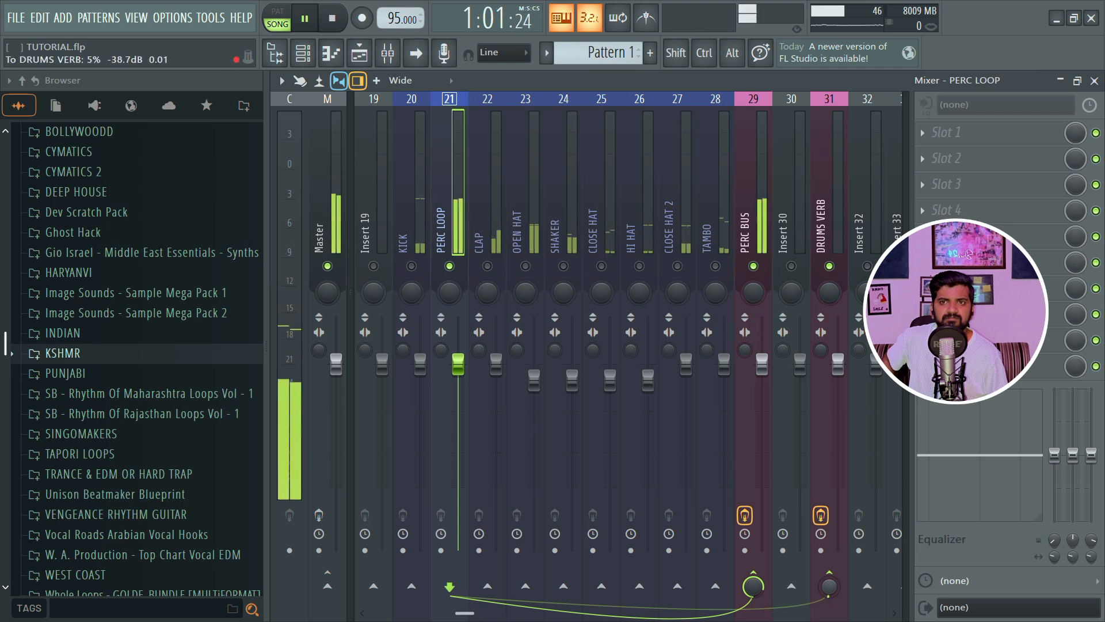
Set the PERC LOOP send to DRUMS VERB to about 18% during playback, and audition it together with the KICK
drag(830, 587, 830, 581)
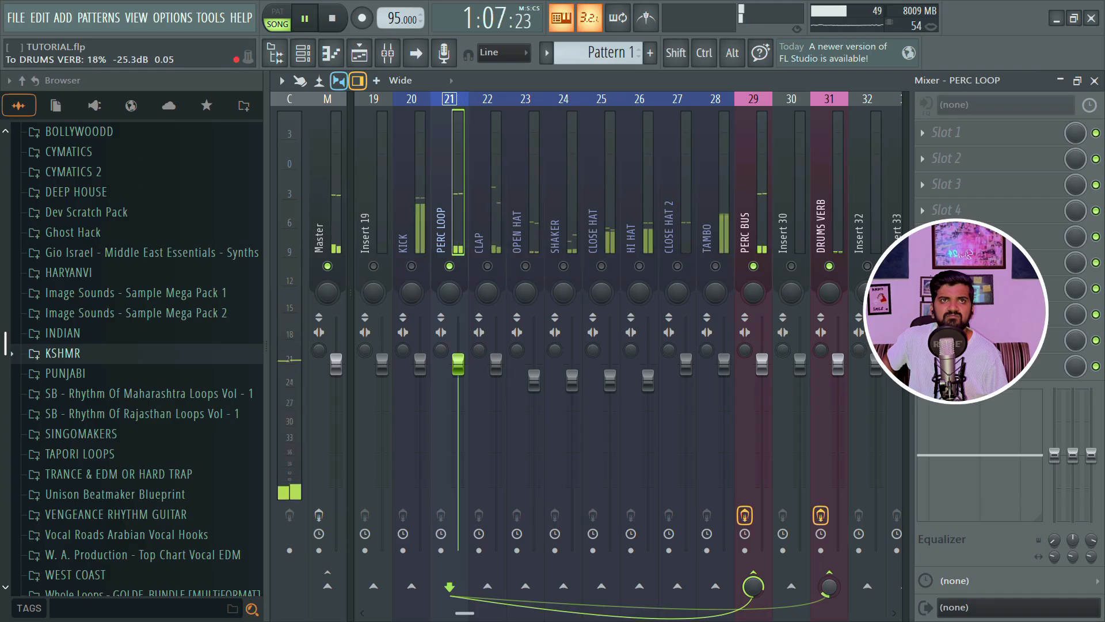
drag(829, 587, 829, 584)
key(space)
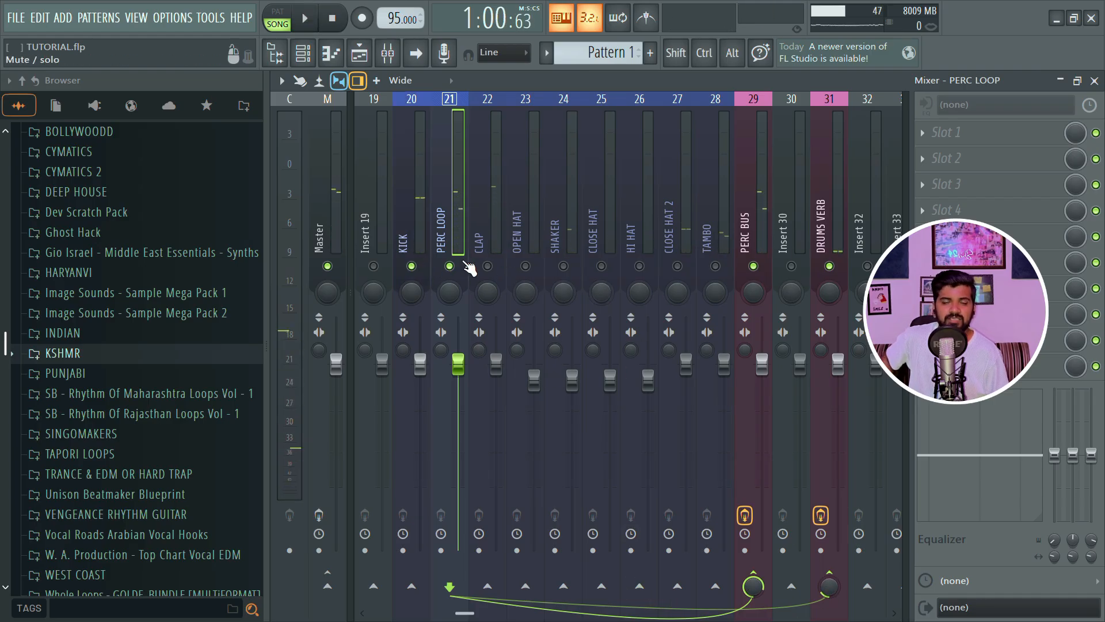
key(space)
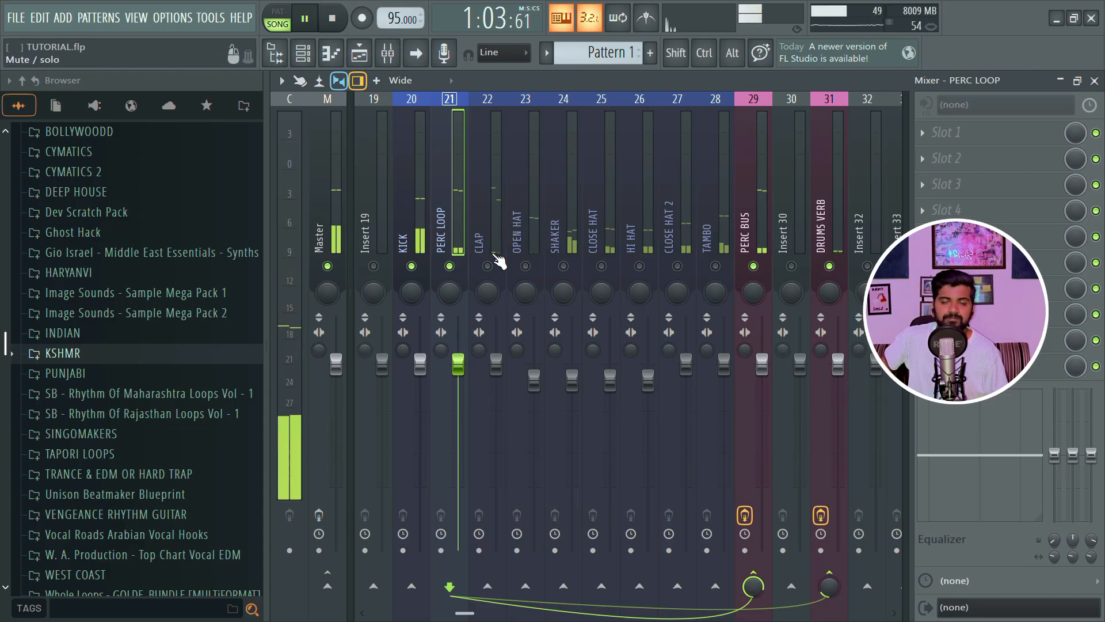
key(space)
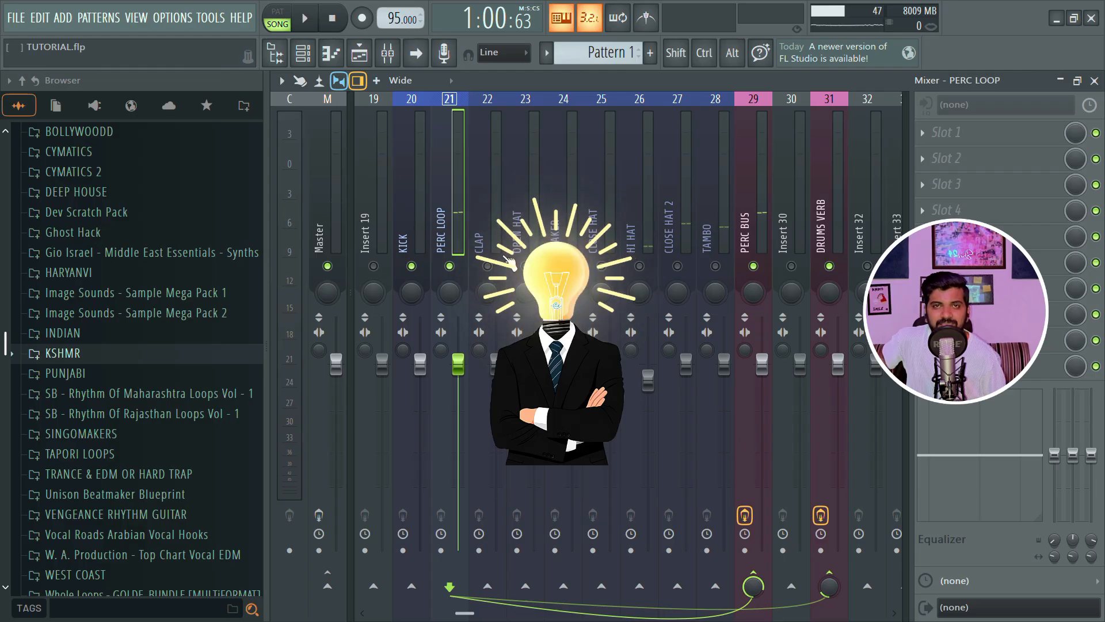
Select the CLAP track and unmute DRUMS VERB during playback to hear the clap with reverb
click(506, 255)
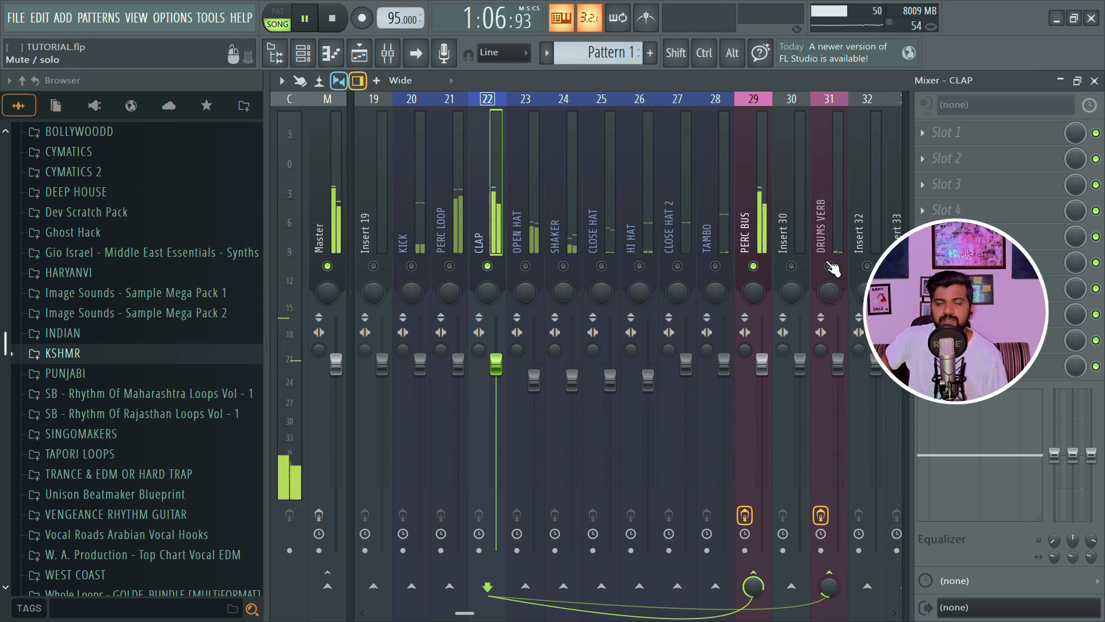
click(829, 266)
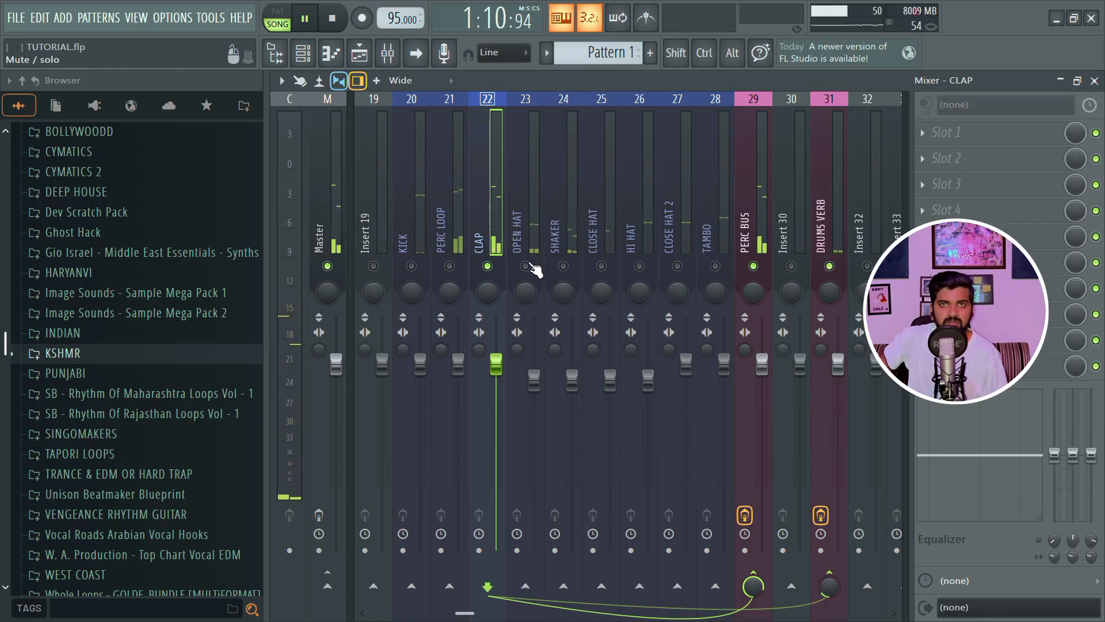
Unmute the OPEN HAT, SHAKER, CLOSE HAT, HI HAT, CLOSE HAT 2 and TAMBO tracks, selecting them to check their DRUMS VERB sends
click(529, 225)
click(574, 235)
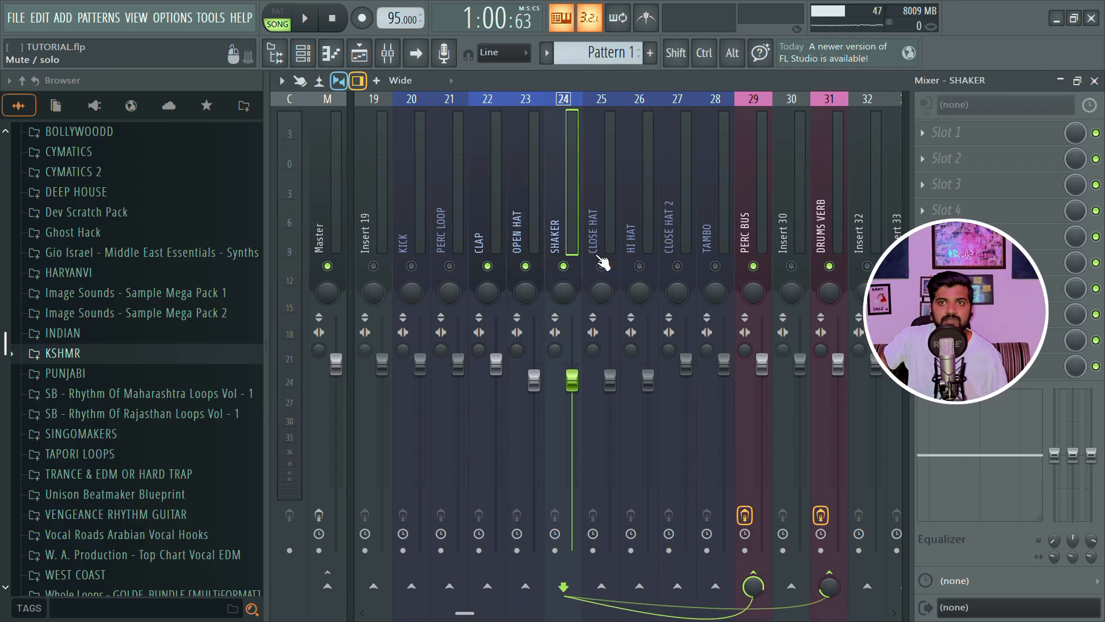
click(598, 235)
click(634, 240)
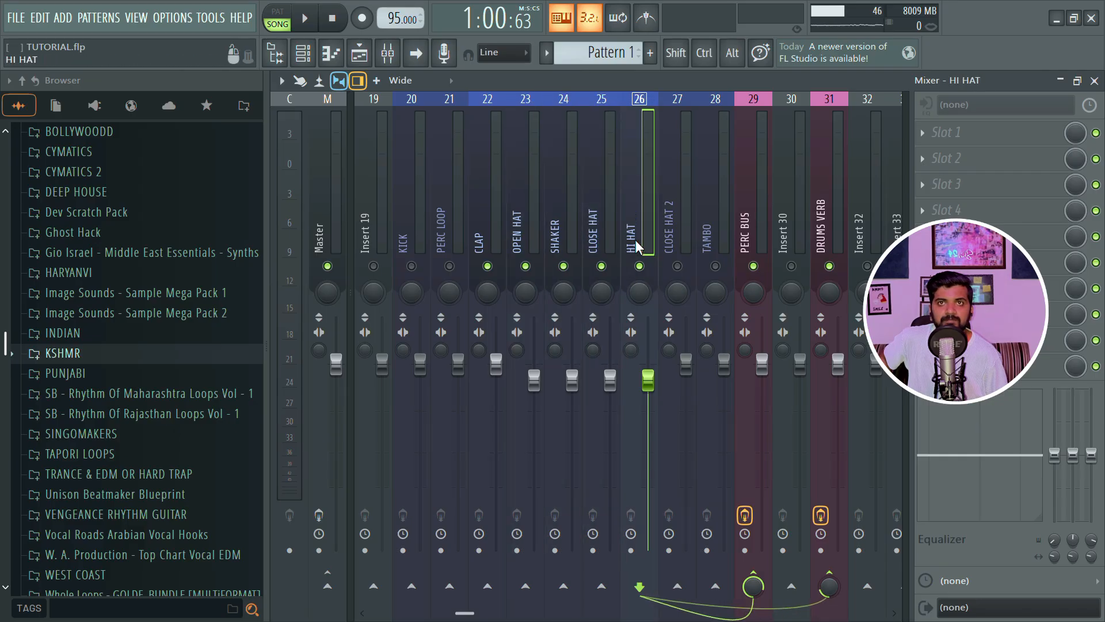
click(682, 266)
click(709, 237)
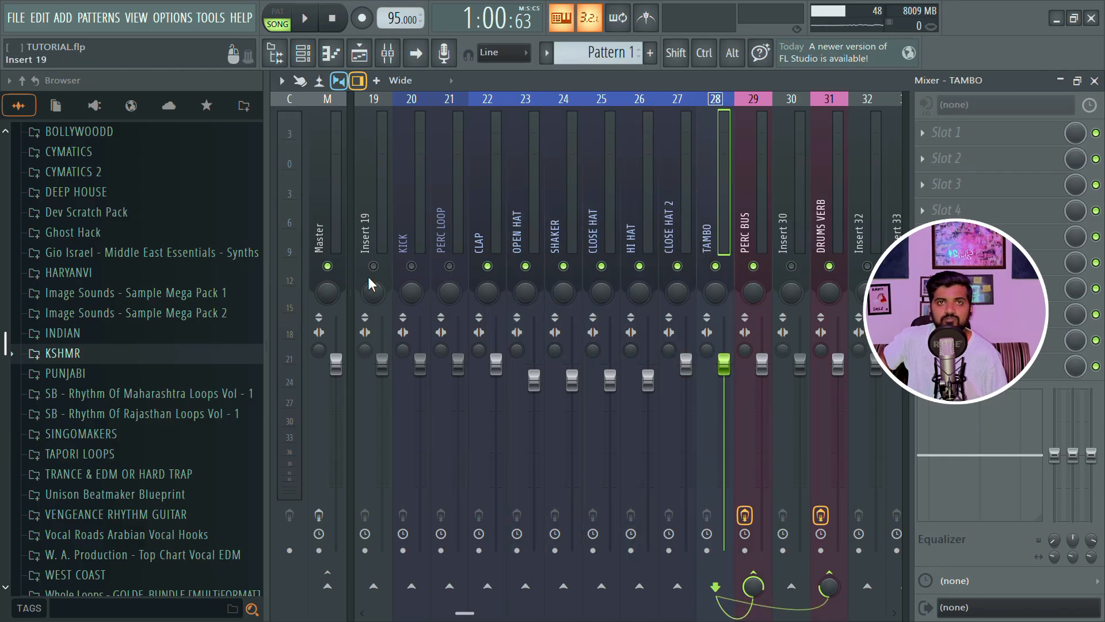
Select the PERC LOOP track and play all drums, toggling the DRUMS VERB bus to compare the mix with and without reverb
click(444, 219)
key(space)
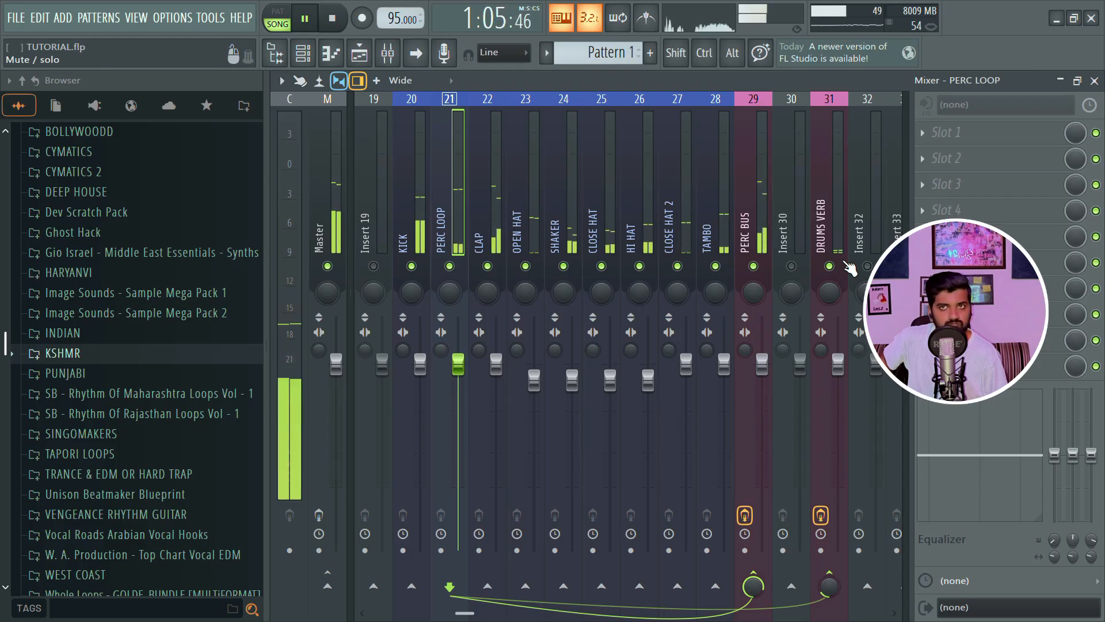
key(space)
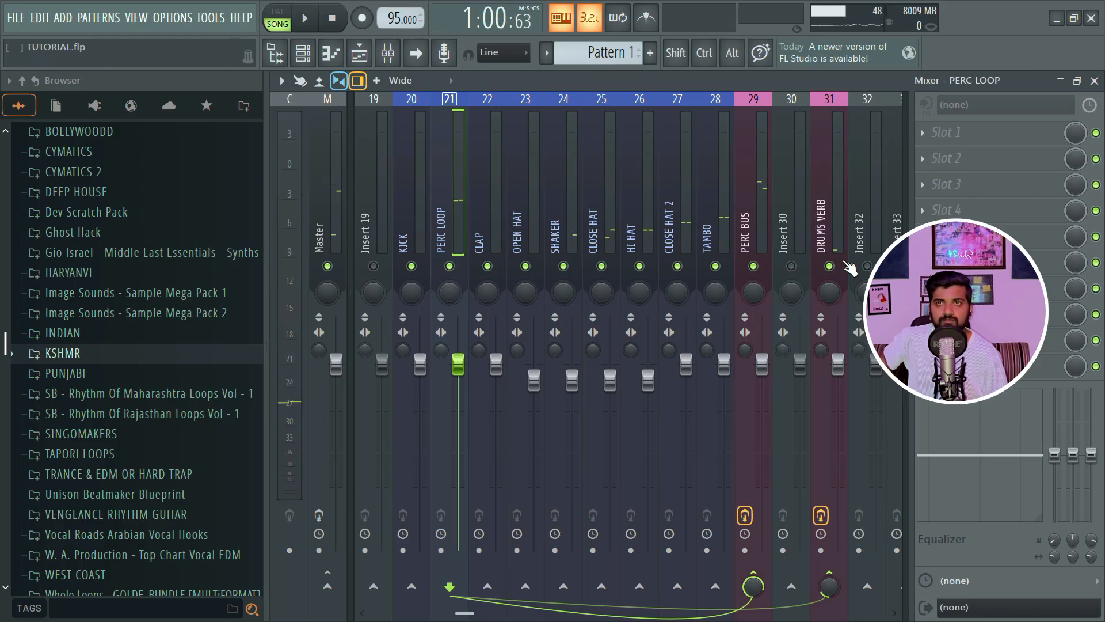
click(829, 266)
key(space)
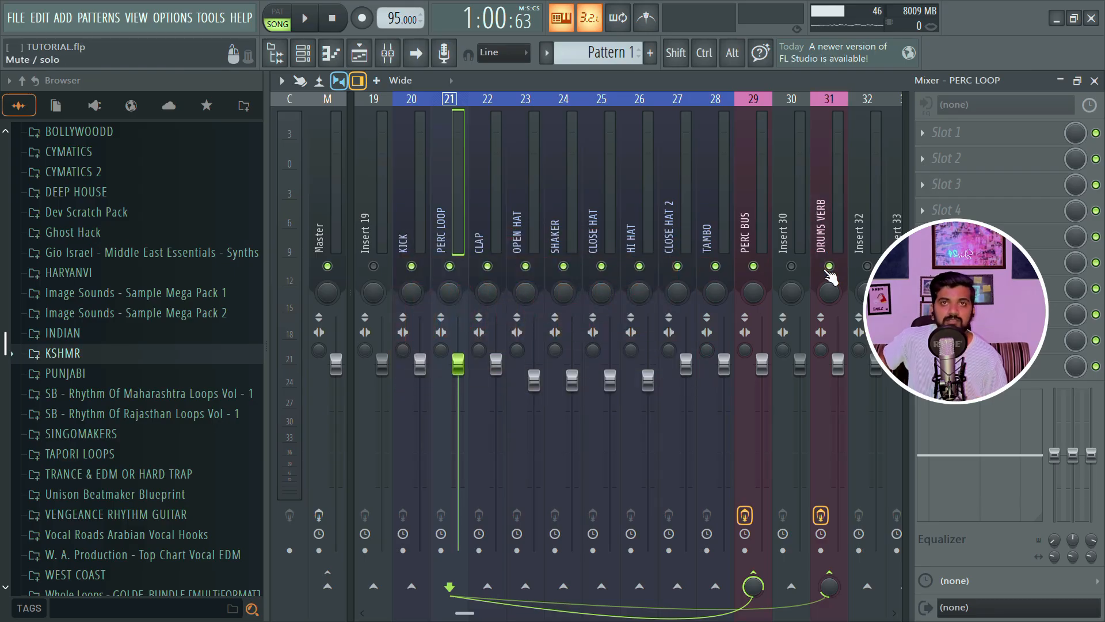
Select the drum tracks between KICK and TAMBO in turn to compare their send levels to DRUMS VERB
click(558, 223)
click(728, 227)
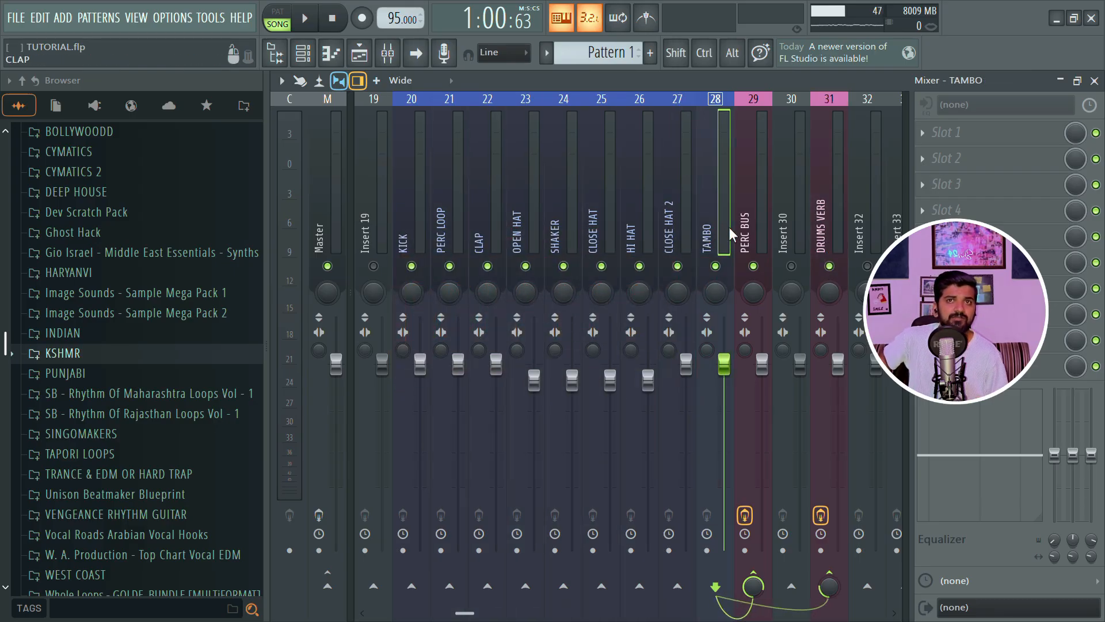
click(456, 225)
click(409, 213)
click(450, 222)
click(472, 230)
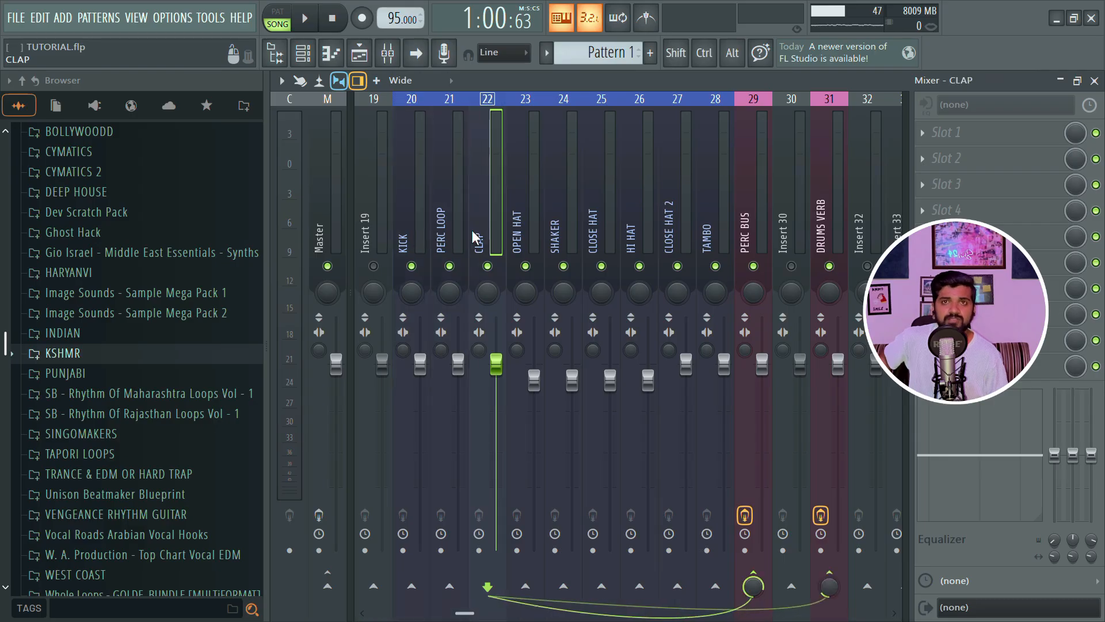
click(617, 222)
click(690, 228)
click(707, 230)
click(557, 233)
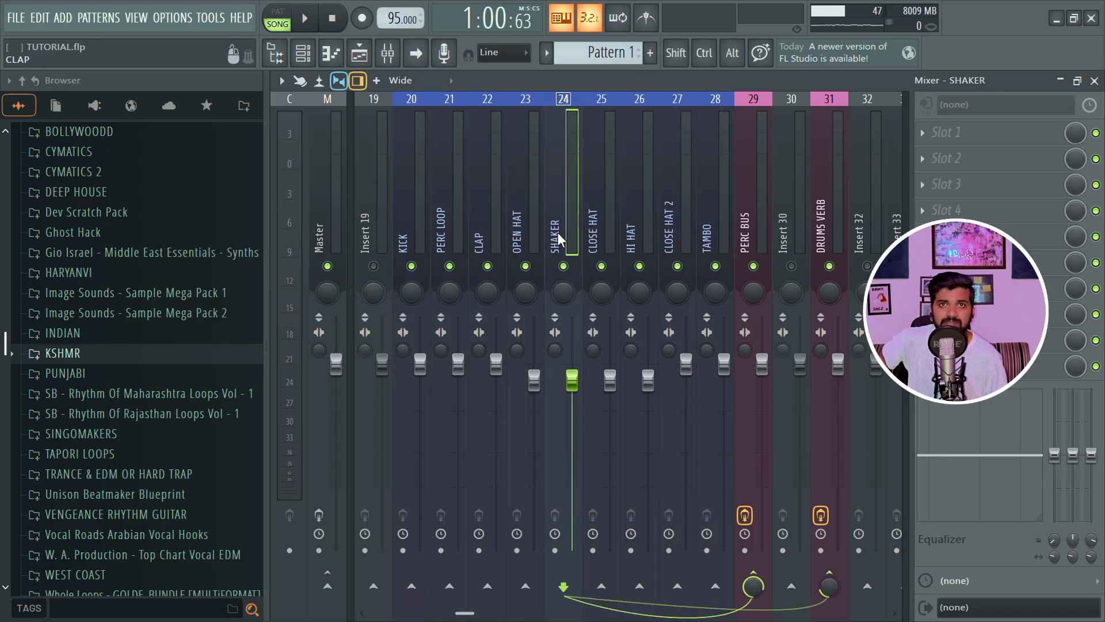
click(483, 229)
click(464, 225)
click(490, 226)
click(633, 226)
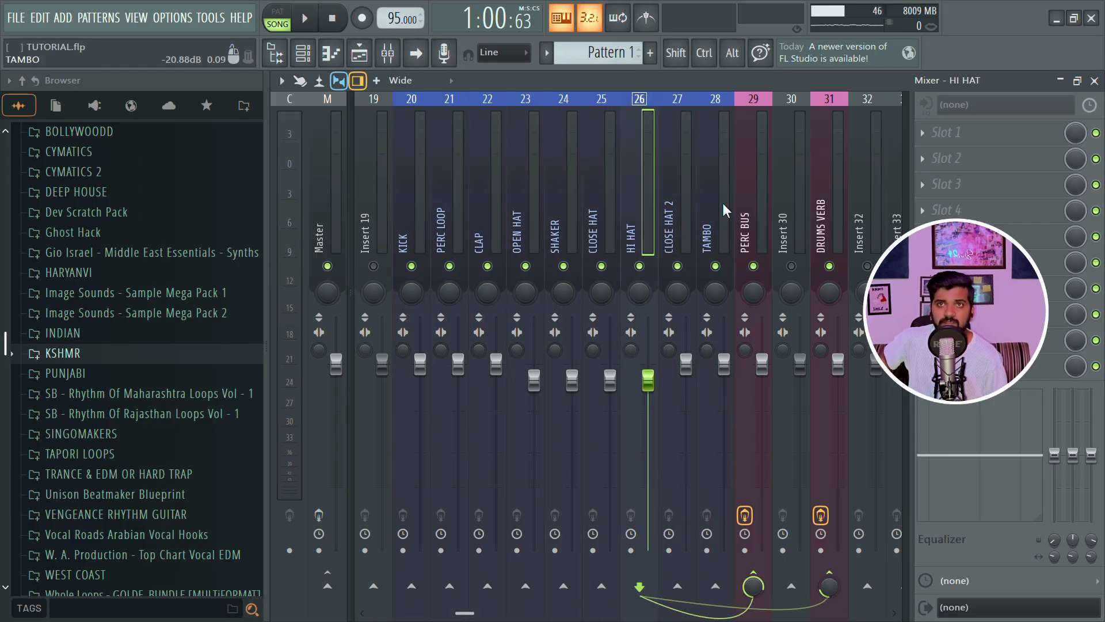
click(722, 241)
click(662, 243)
click(488, 236)
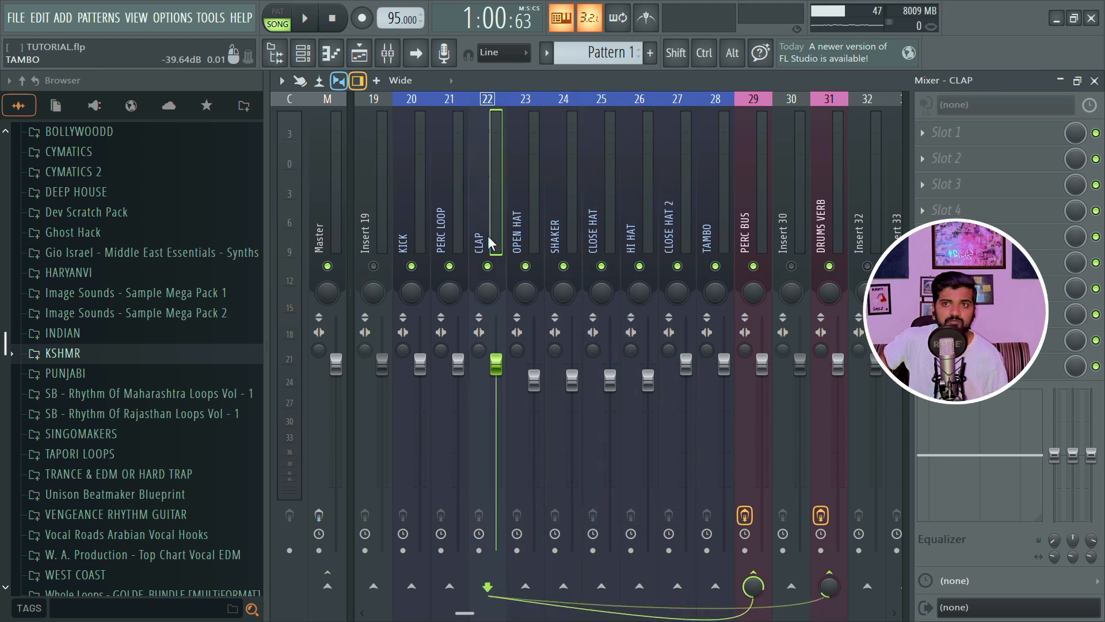
click(751, 243)
Set the TAMBO send to DRUMS VERB to 34% and audition the soloed track with the reverb bus off and on
click(719, 243)
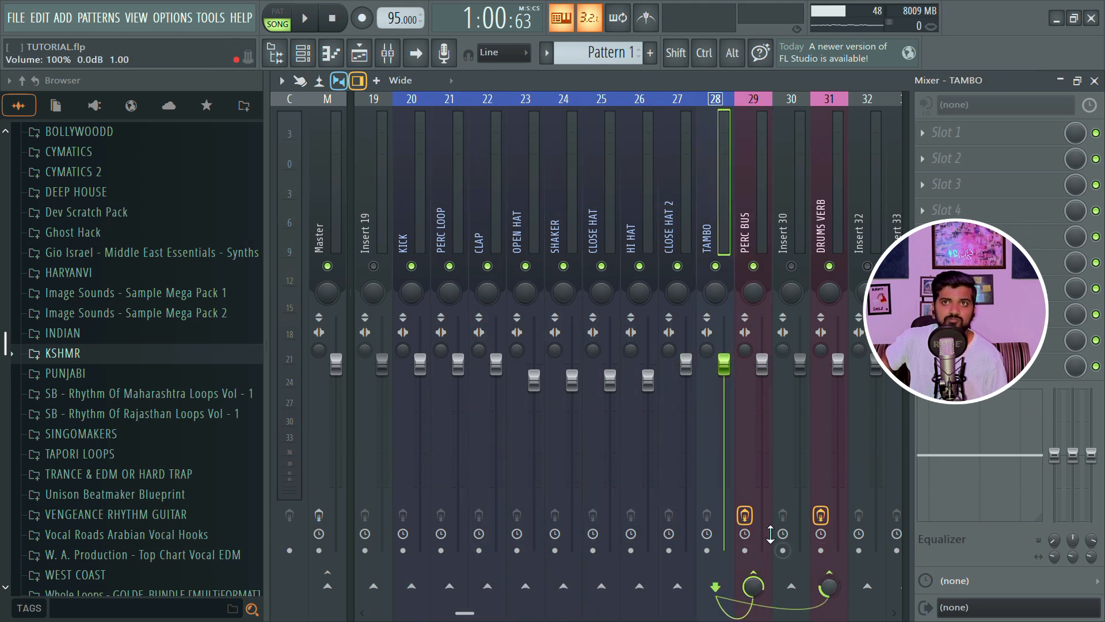
right_click(715, 266)
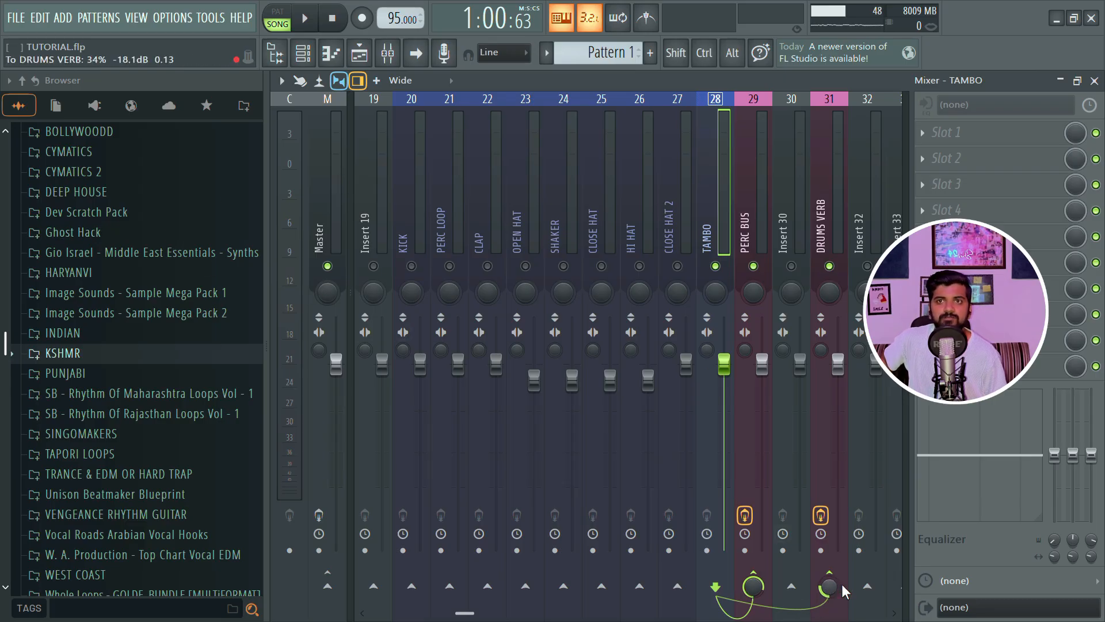
key(space)
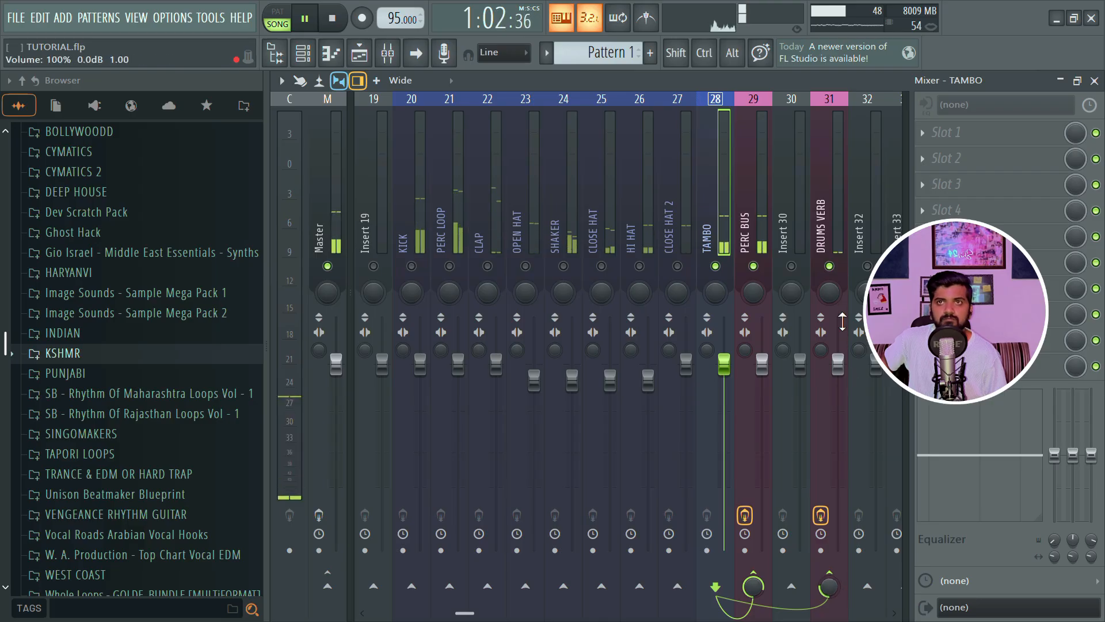
click(830, 266)
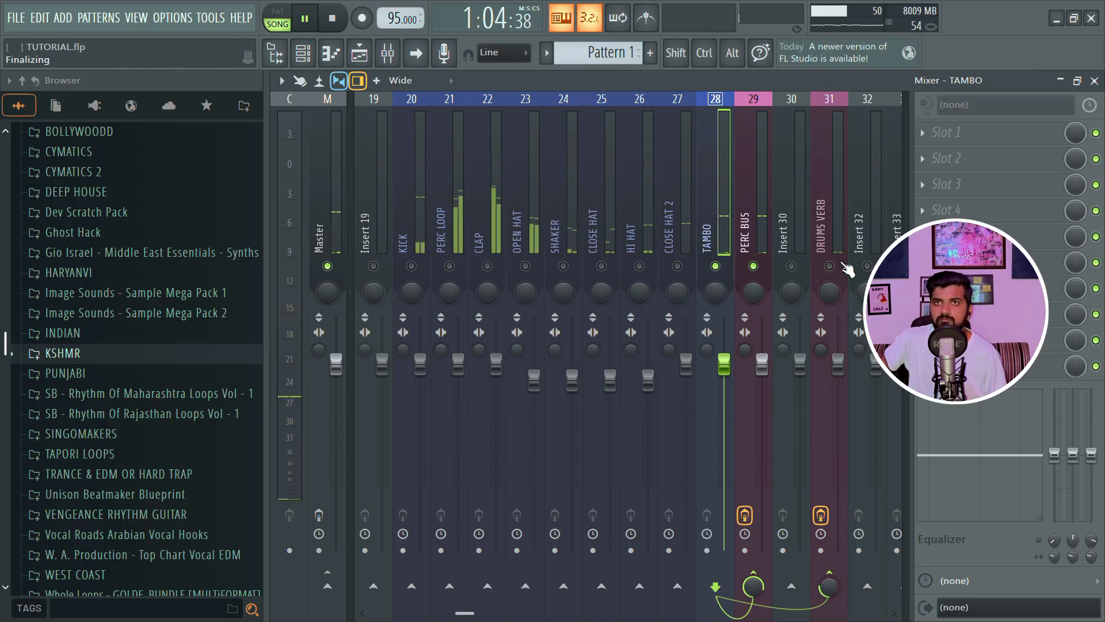
click(832, 266)
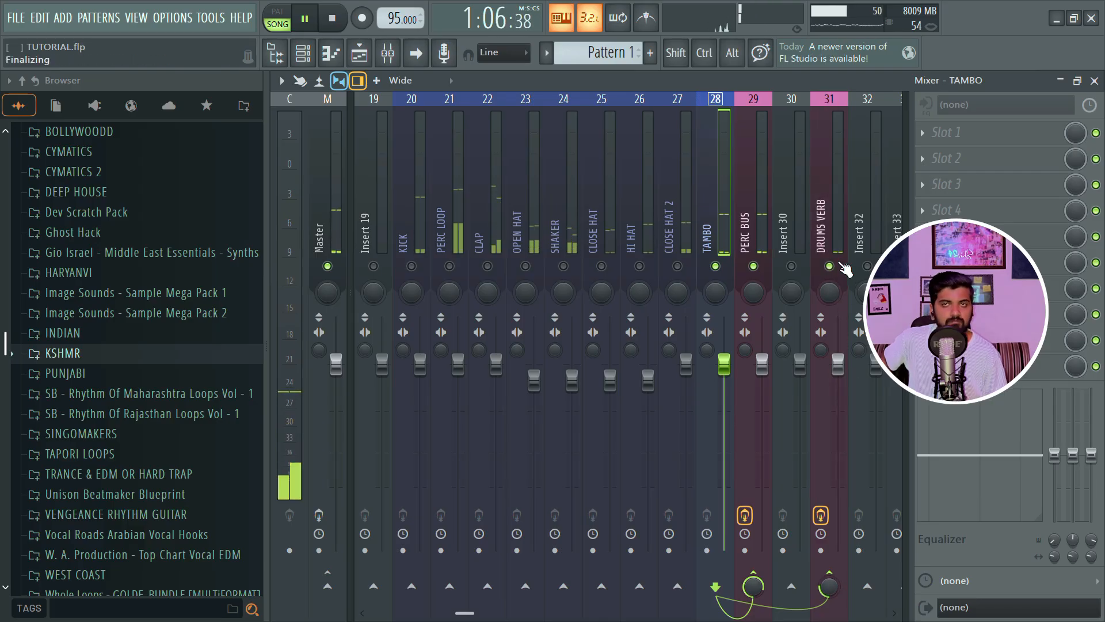
key(space)
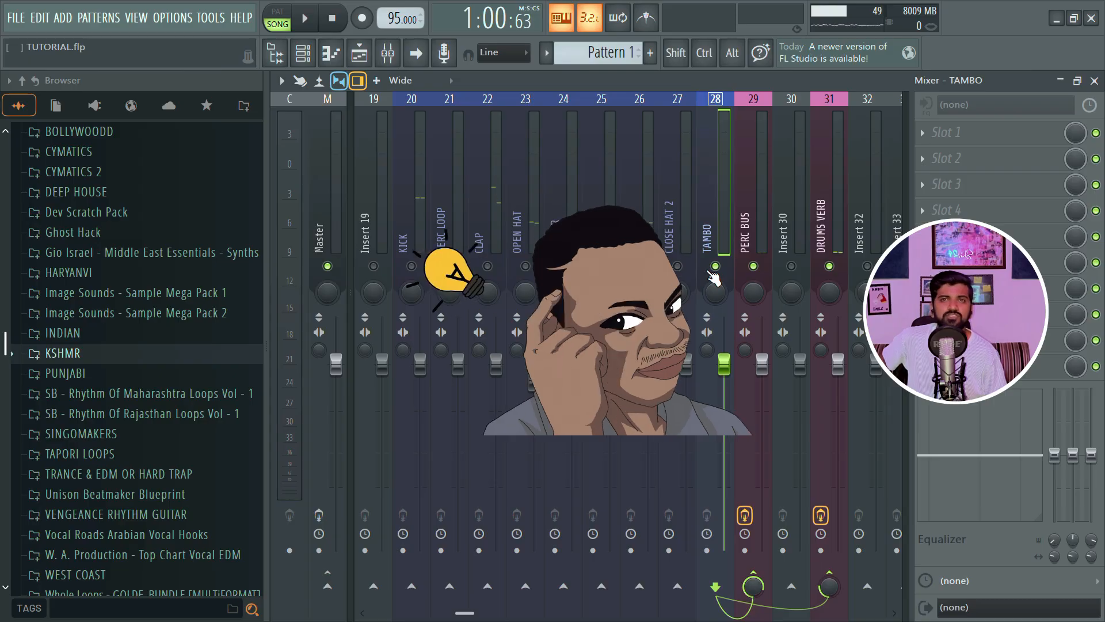
scroll(579, 164, right, 9)
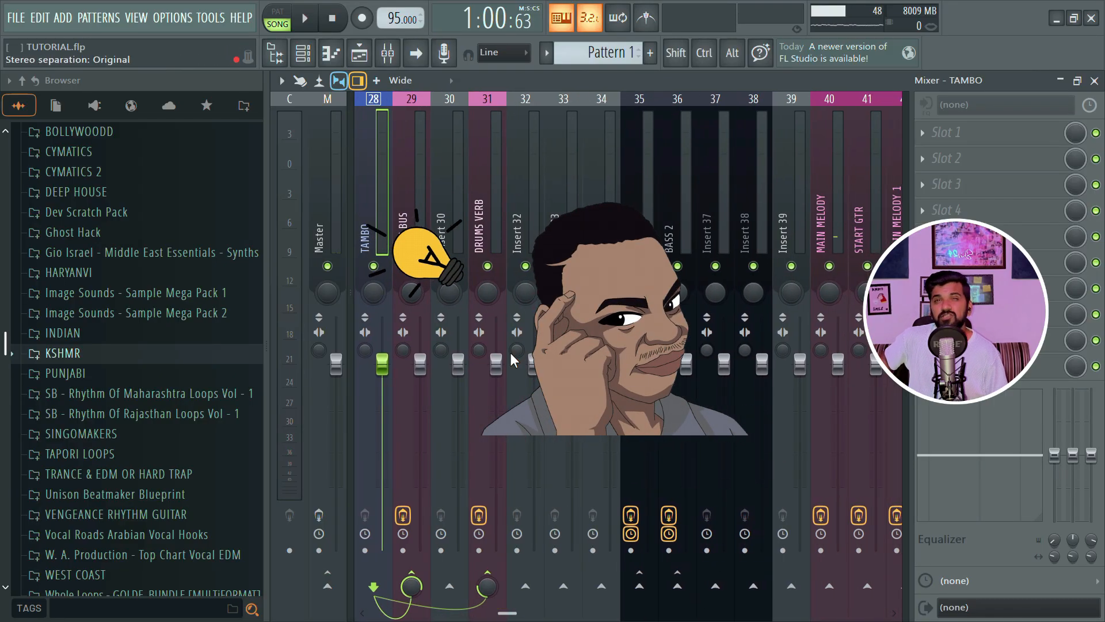
scroll(535, 157, left, 12)
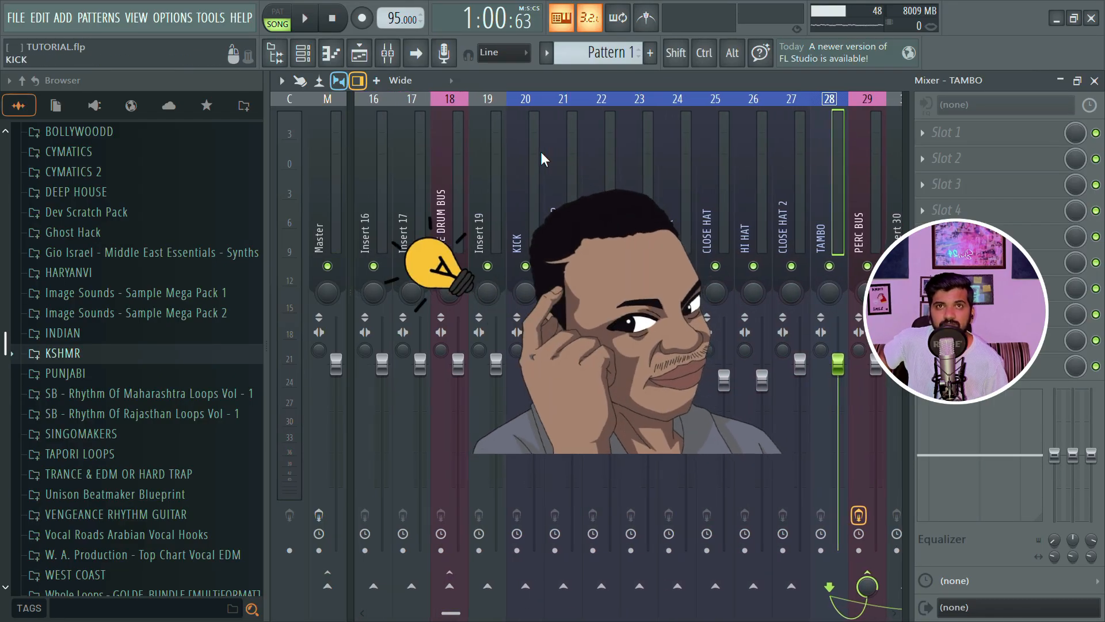
scroll(541, 150, right, 20)
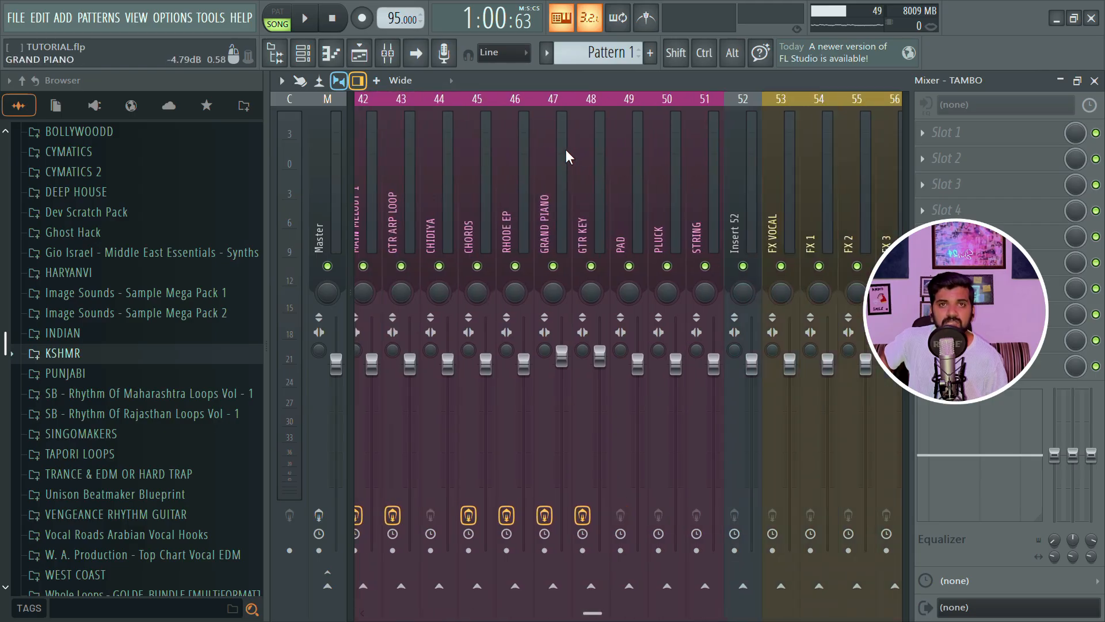
scroll(576, 151, left, 17)
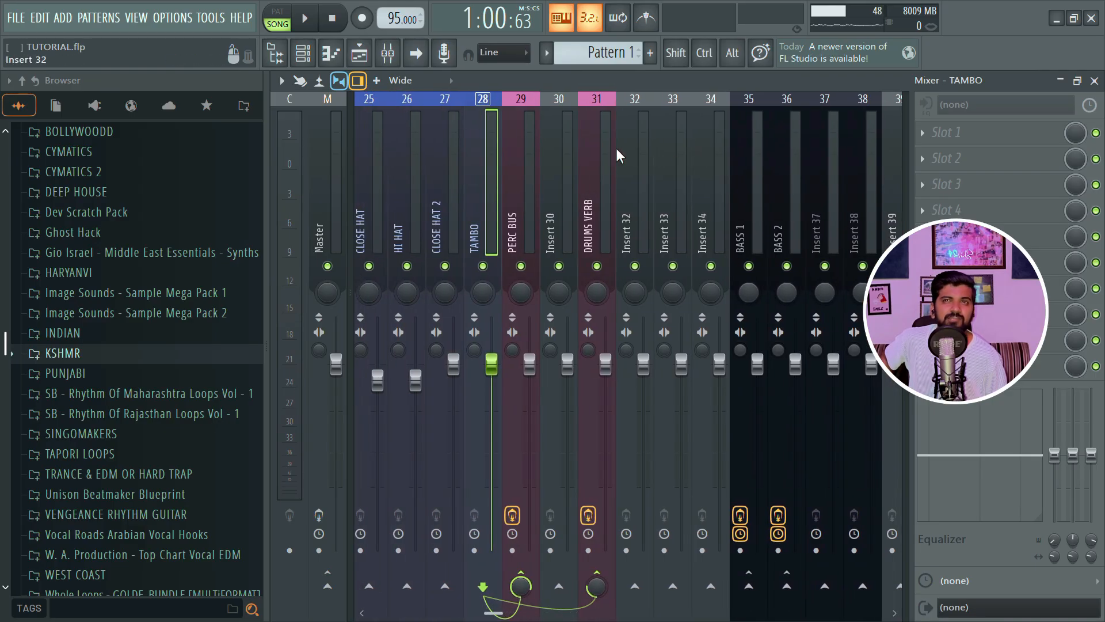
scroll(757, 179, right, 15)
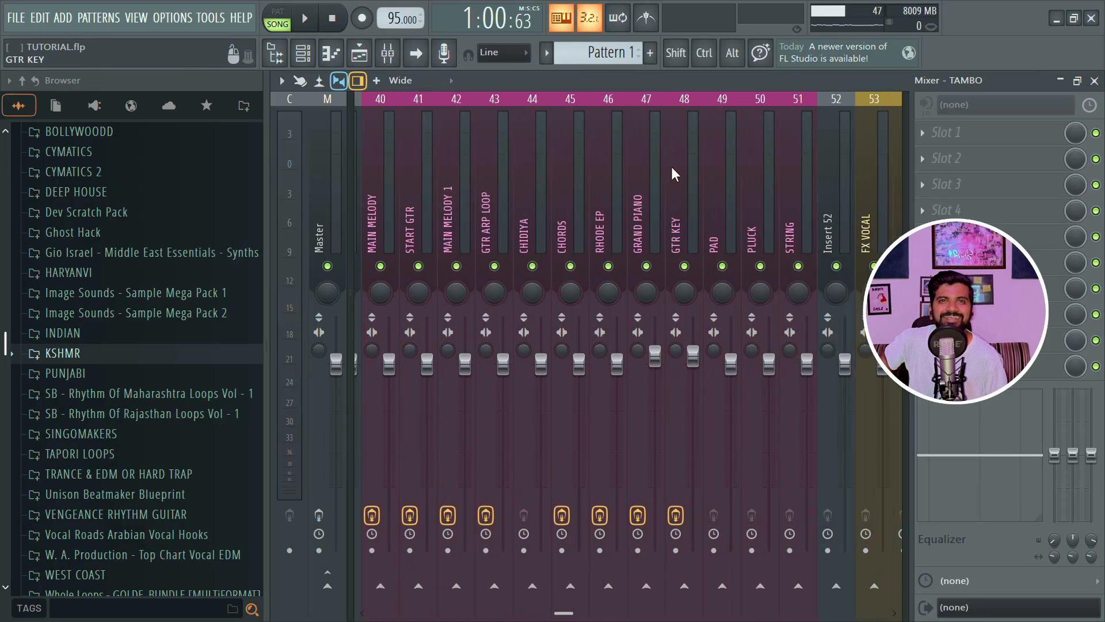
scroll(675, 173, left, 9)
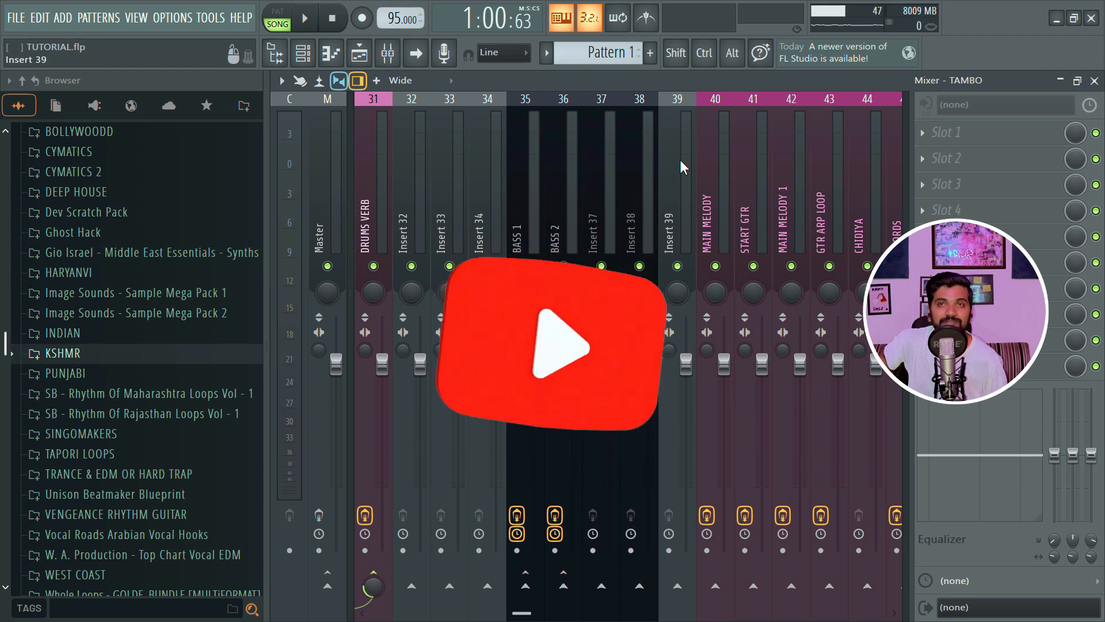
scroll(691, 157, right, 4)
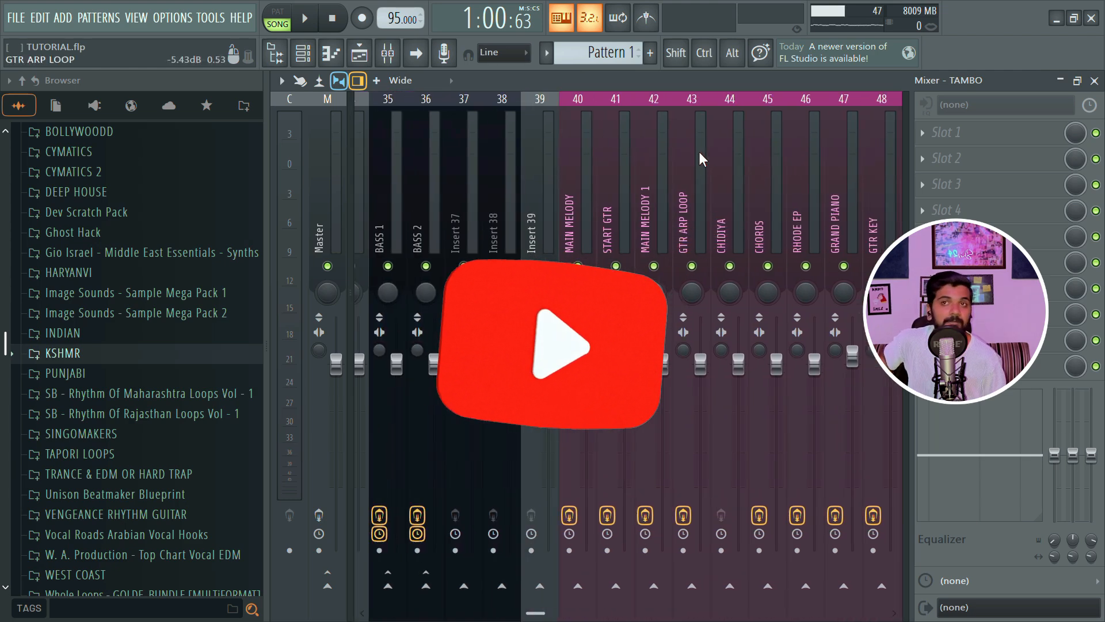
scroll(699, 151, right, 1)
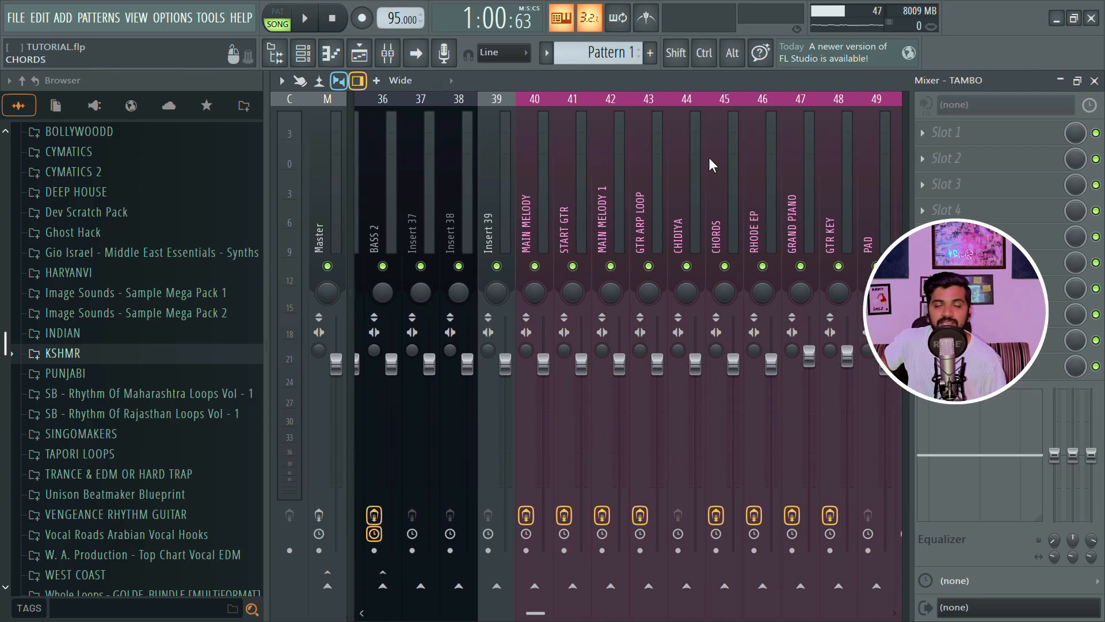
scroll(709, 157, left, 14)
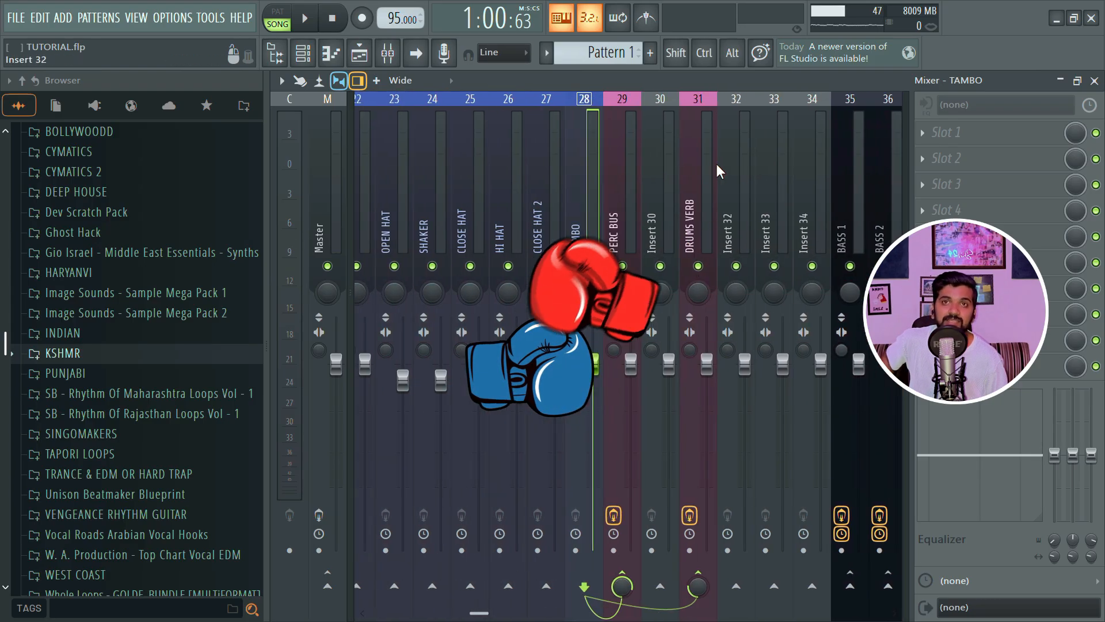
scroll(582, 167, right, 5)
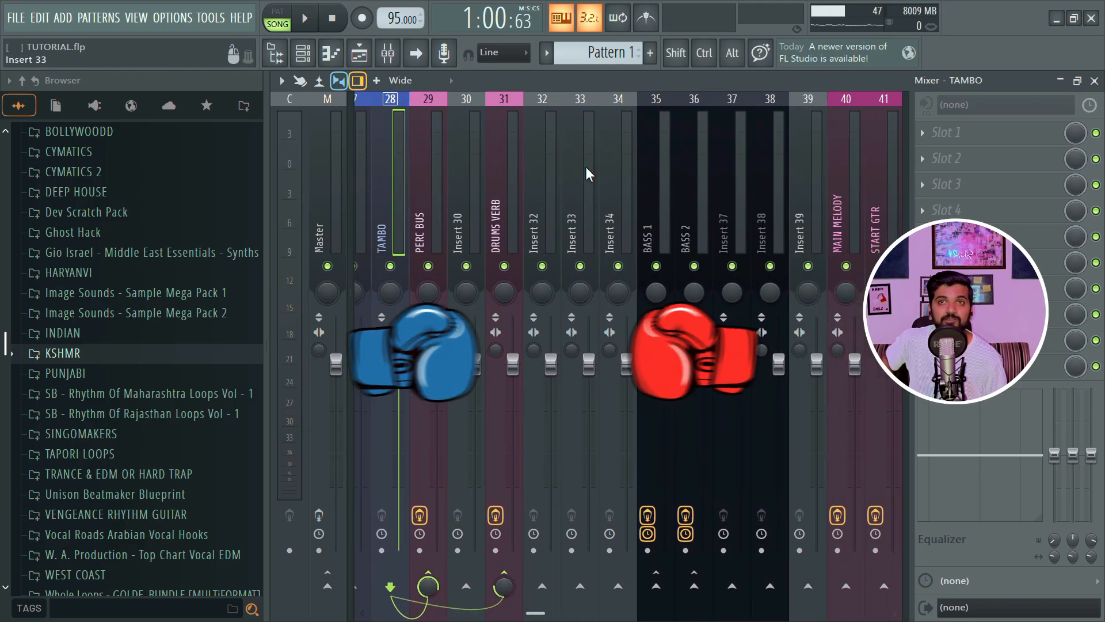
Solo the MAIN MELODY track and play the song to hear the melody on its own
scroll(647, 164, right, 10)
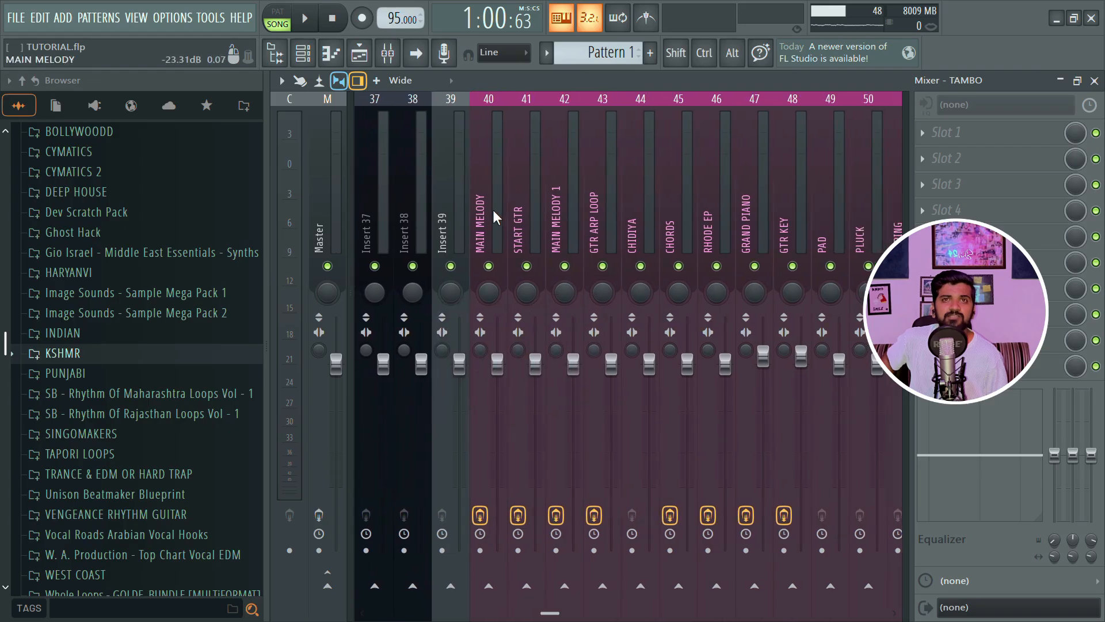
click(493, 209)
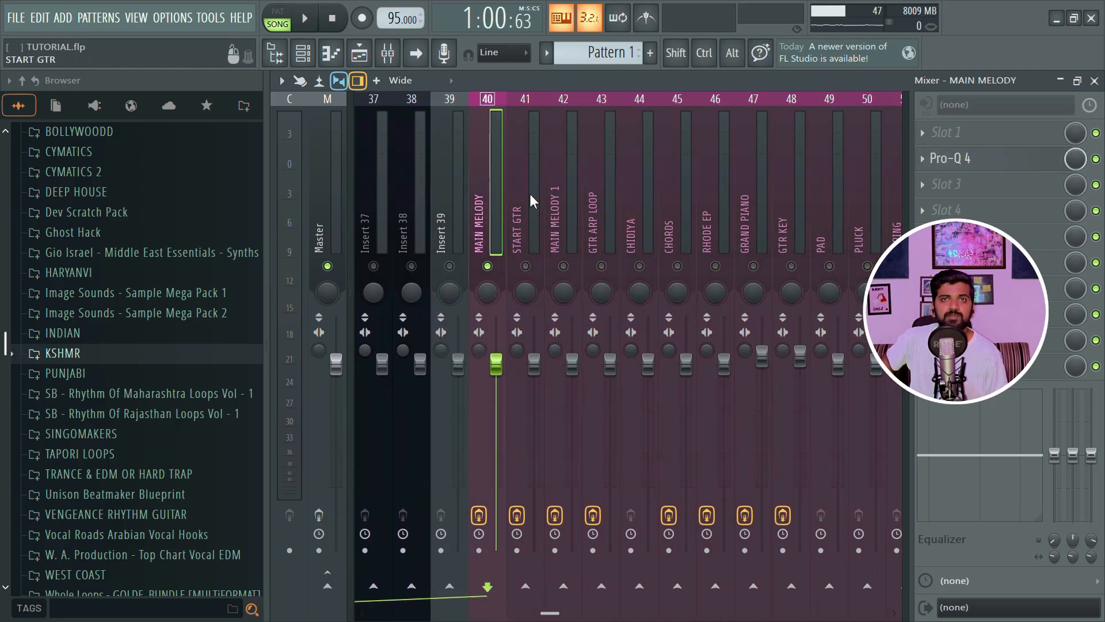
scroll(554, 181, left, 20)
key(space)
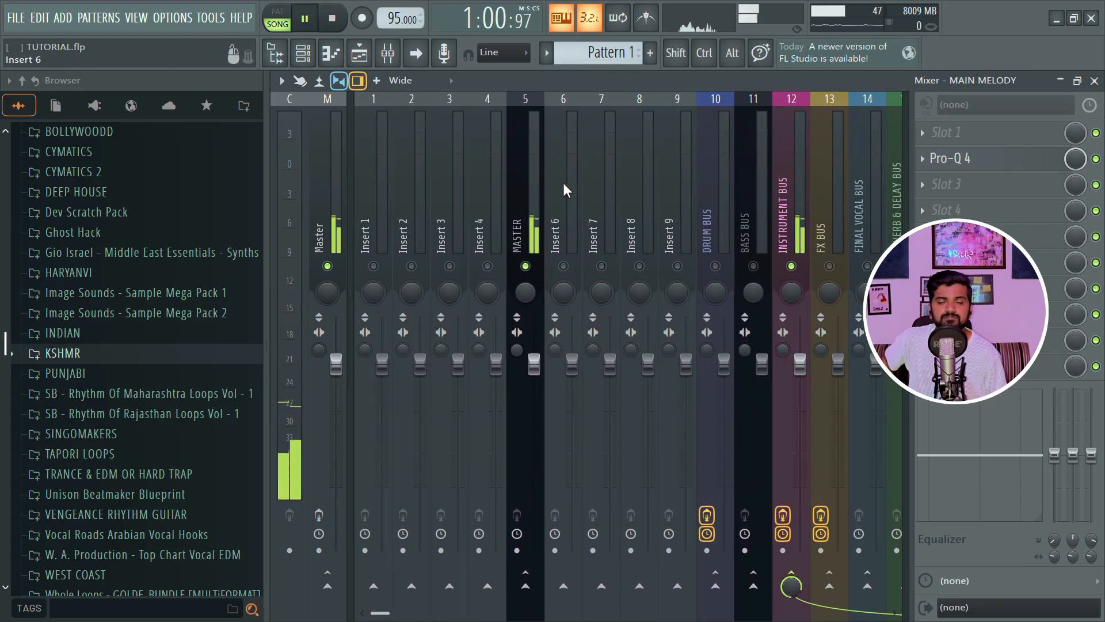
scroll(563, 182, right, 20)
scroll(565, 183, right, 15)
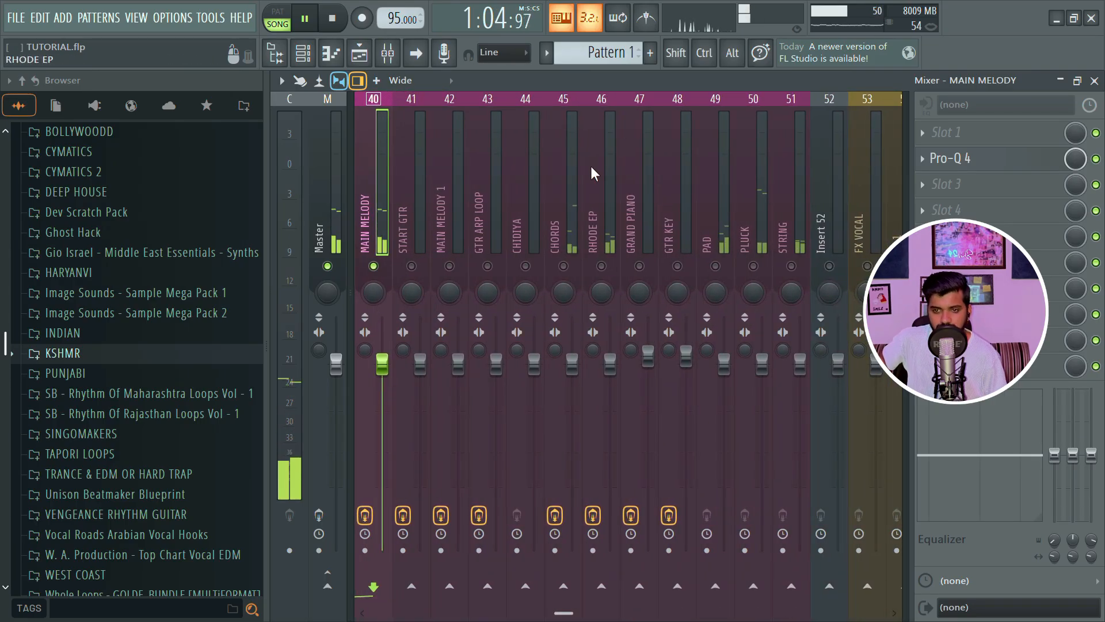
key(space)
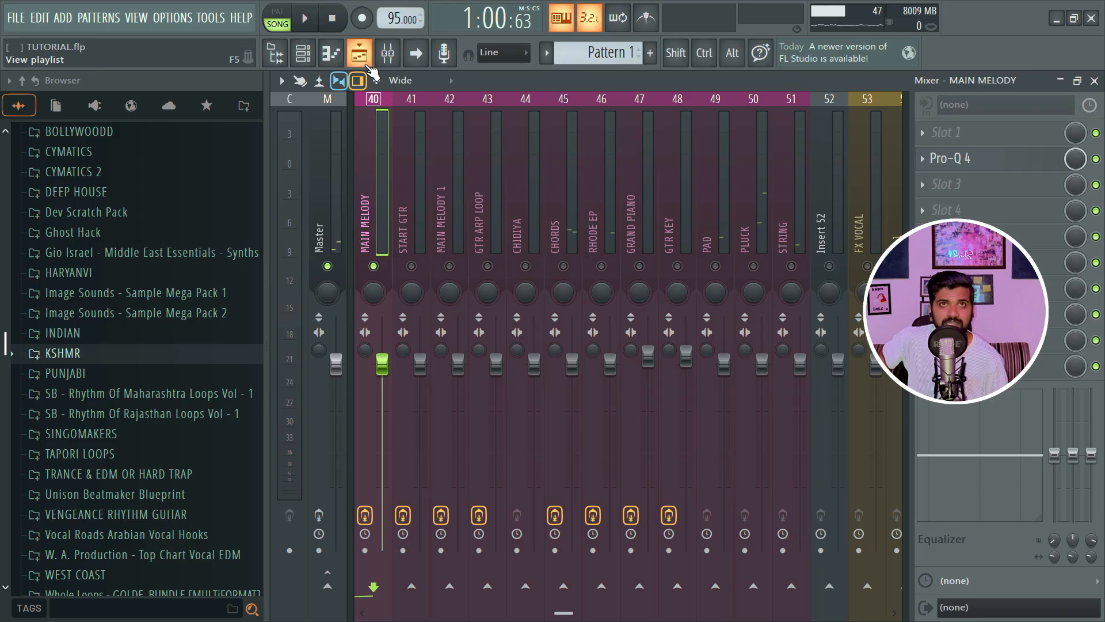
Load the Crystalline reverb into slot 1 of the MAIN MELODY track and play the song with its default preset
scroll(571, 181, up, 2)
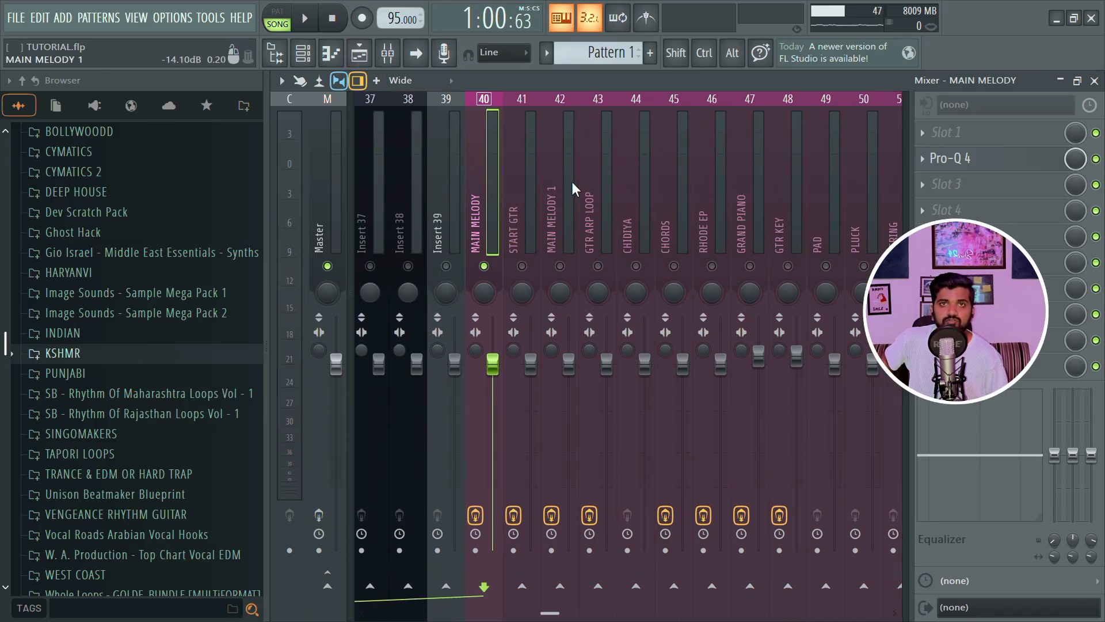
scroll(571, 182, down, 2)
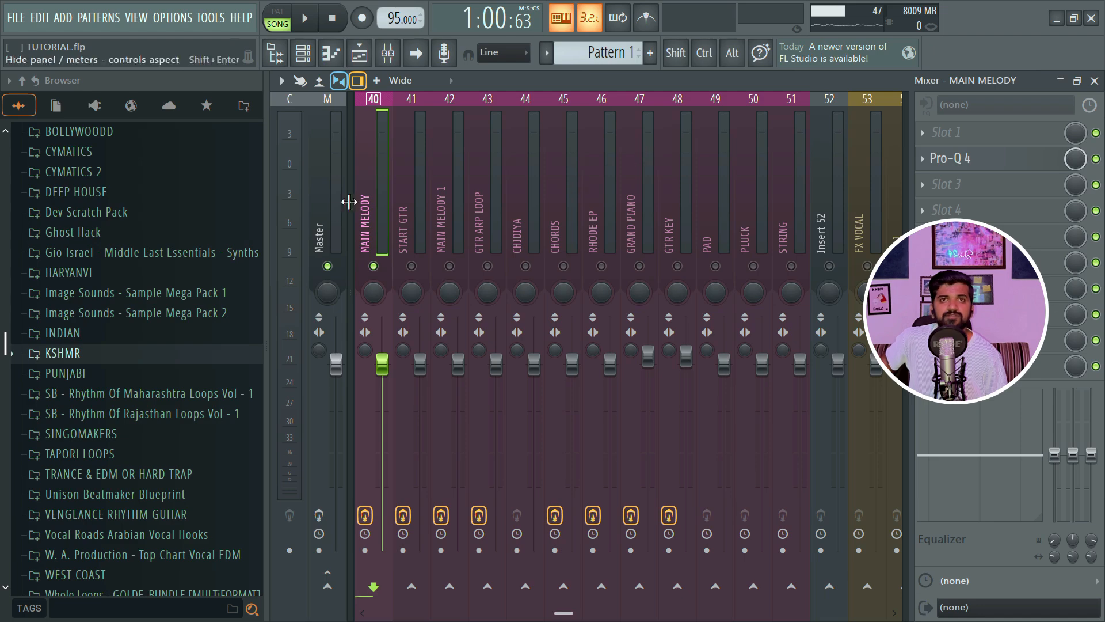
click(944, 132)
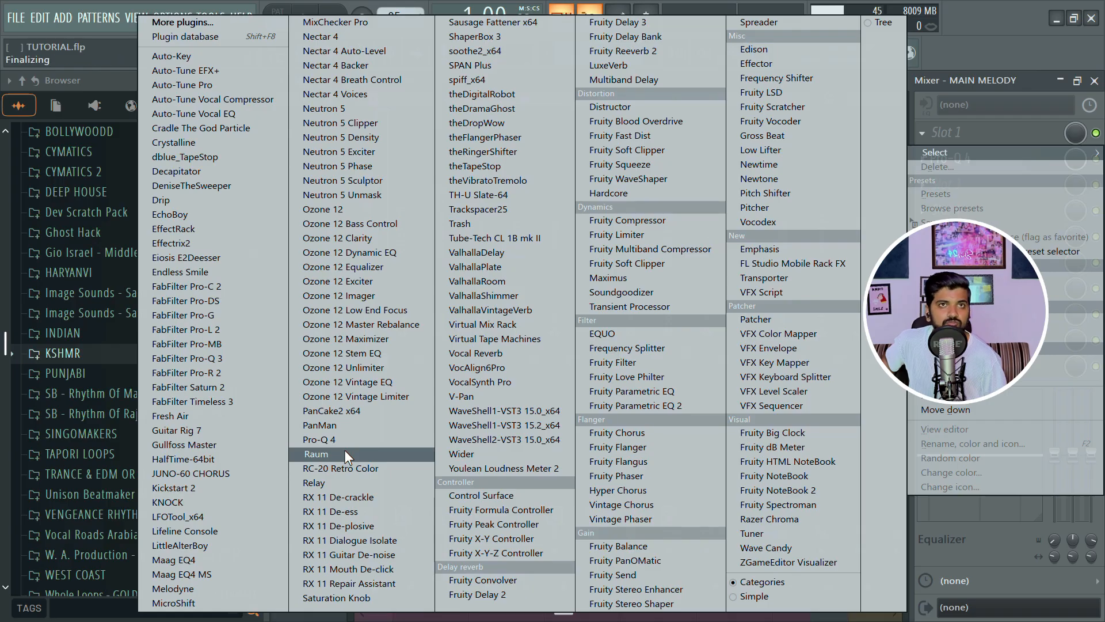
click(166, 143)
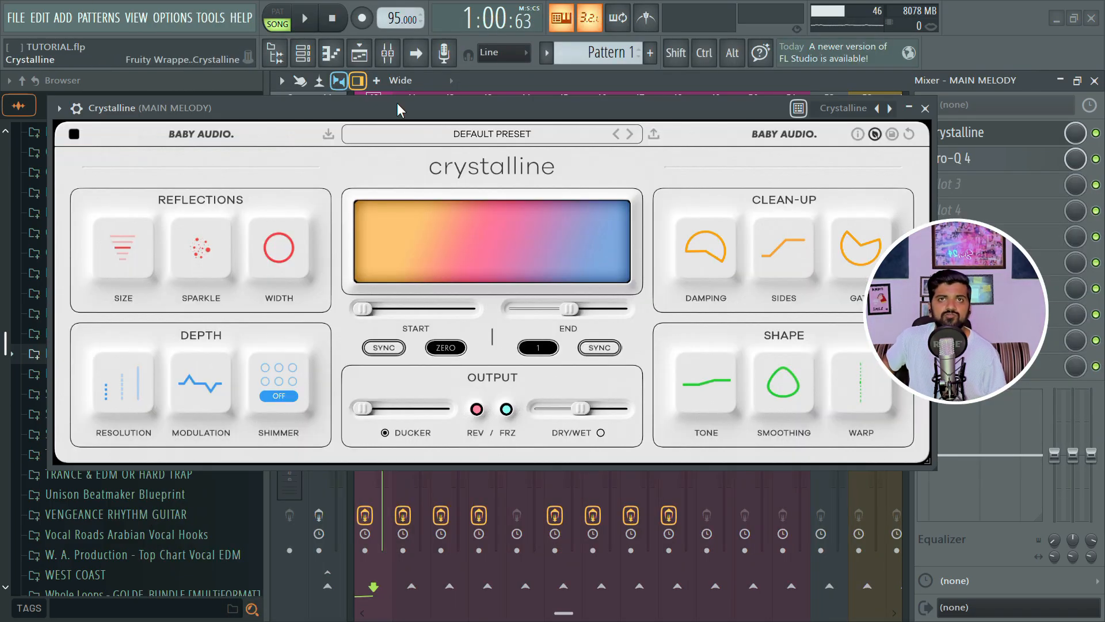
drag(486, 99, 479, 151)
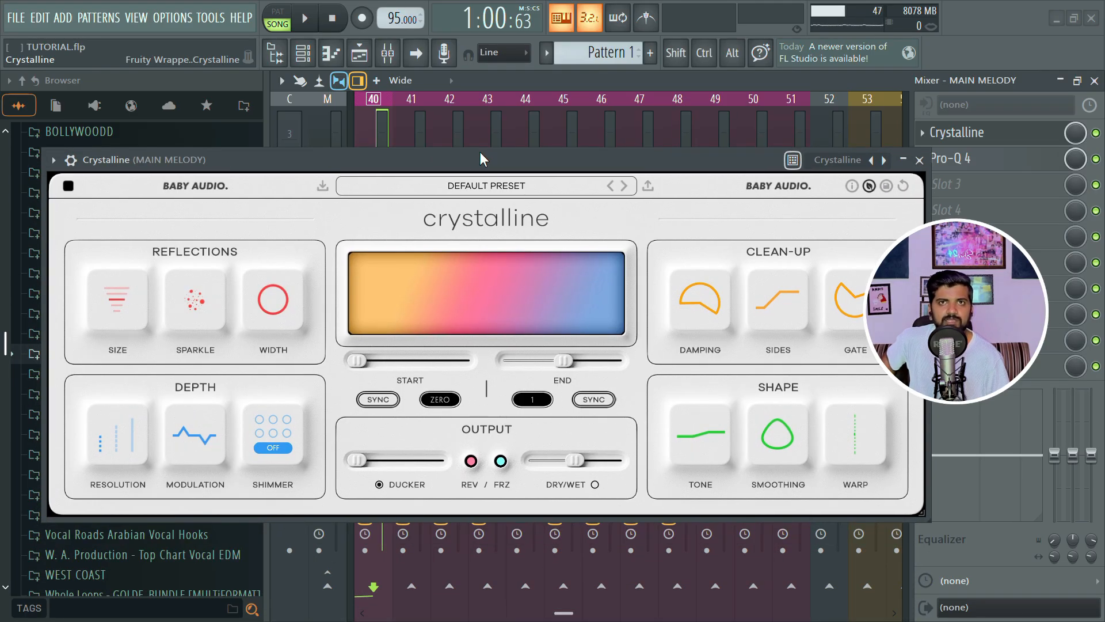
key(space)
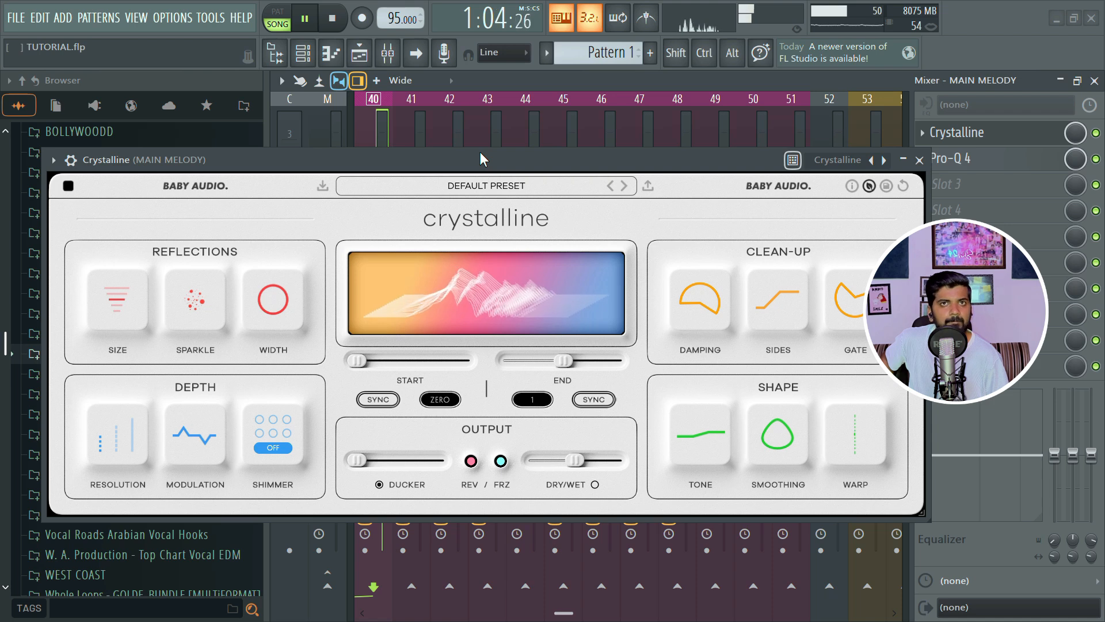
Load the AGTR ROOM preset from Crystalline's 04 GUITAR category and play the song with it
key(space)
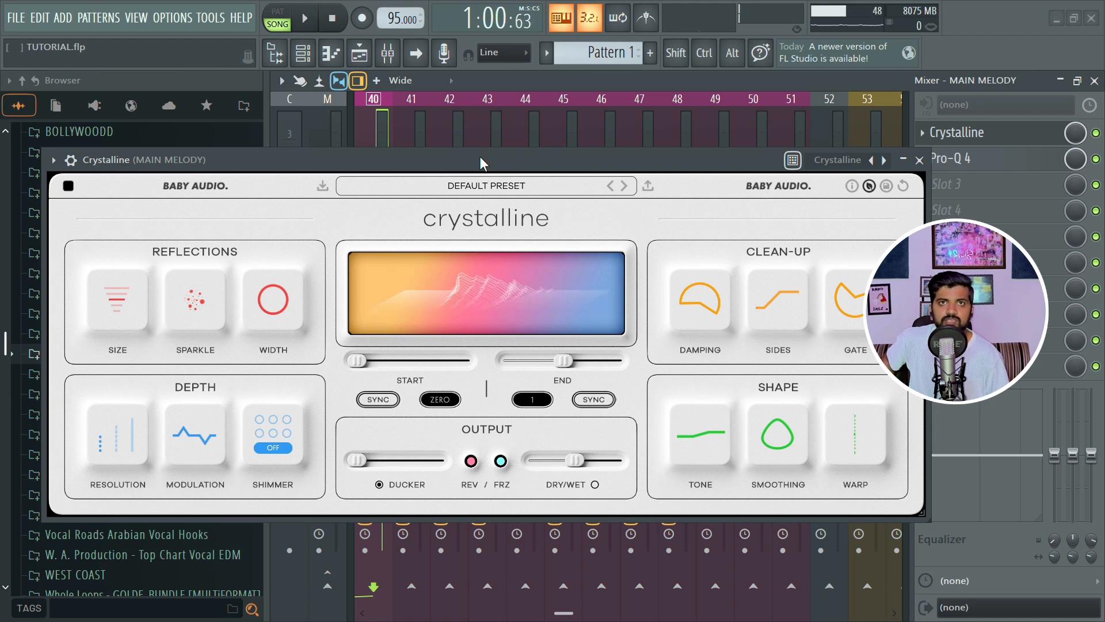
click(473, 193)
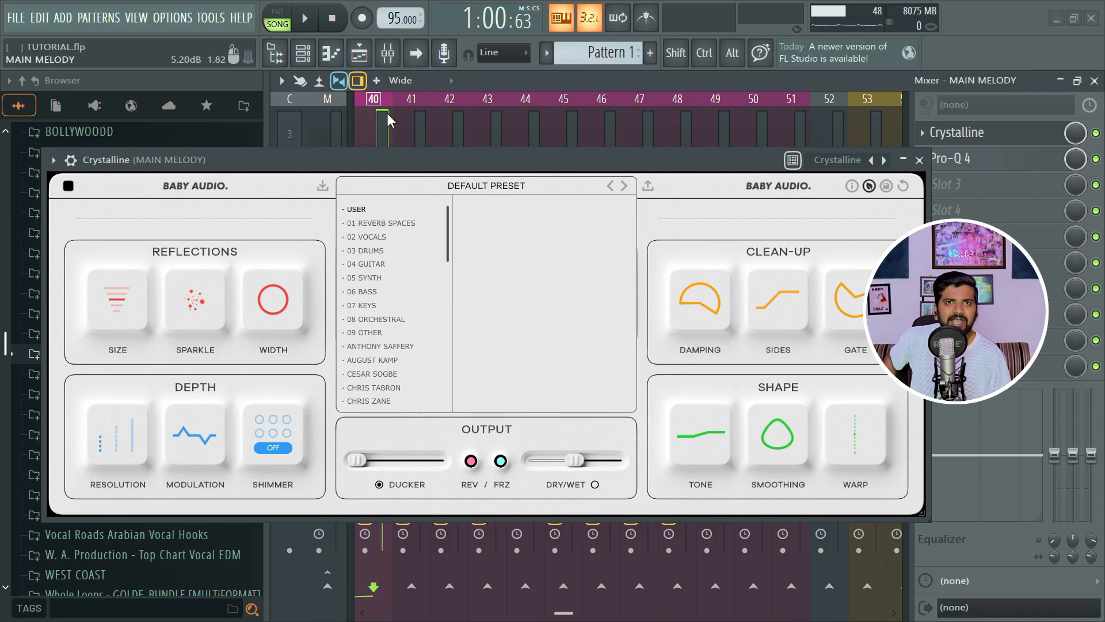
click(389, 268)
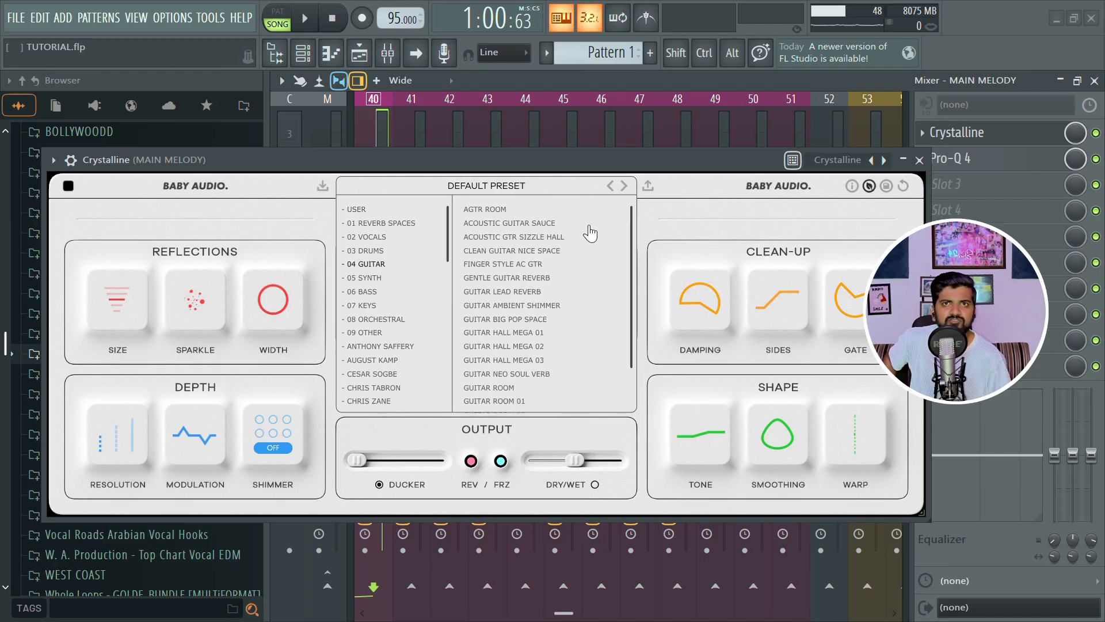
click(520, 211)
scroll(565, 297, down, 1)
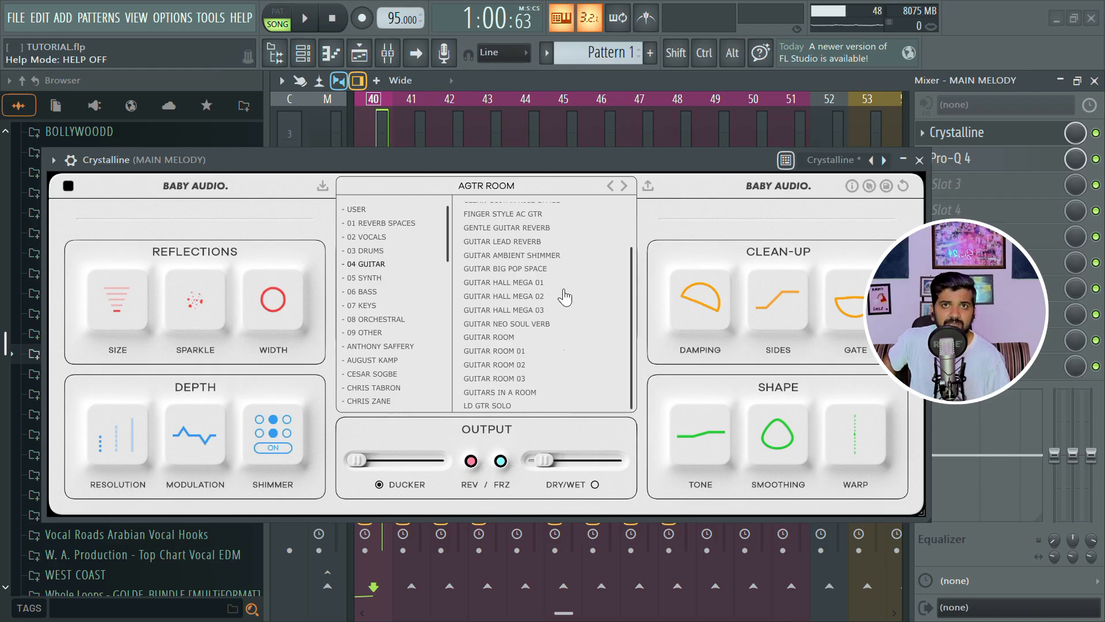
scroll(559, 375, up, 1)
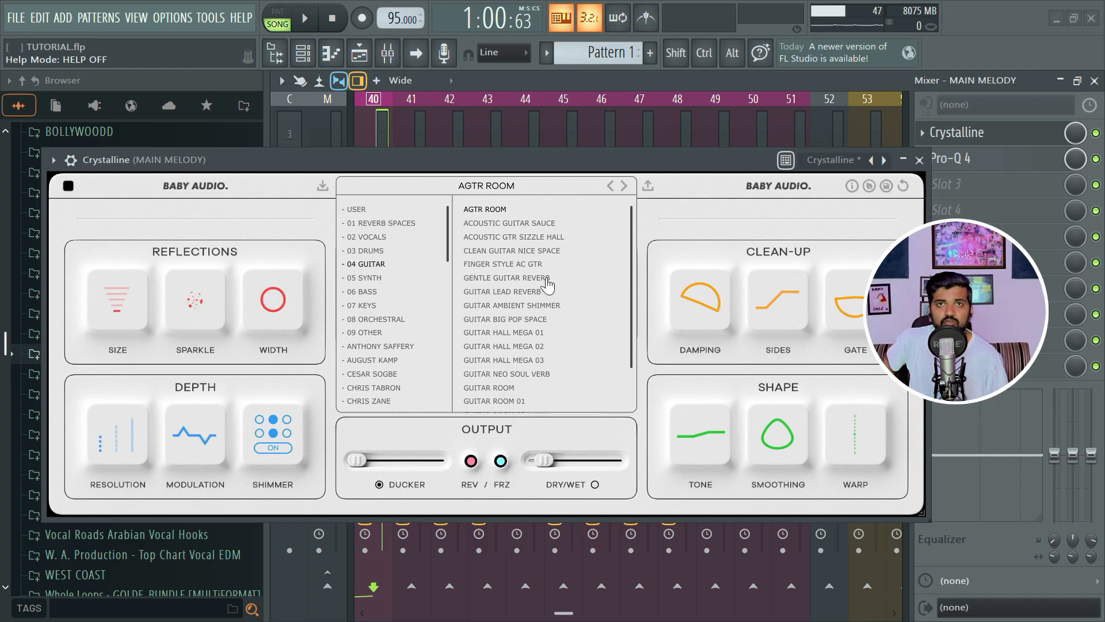
scroll(547, 285, down, 1)
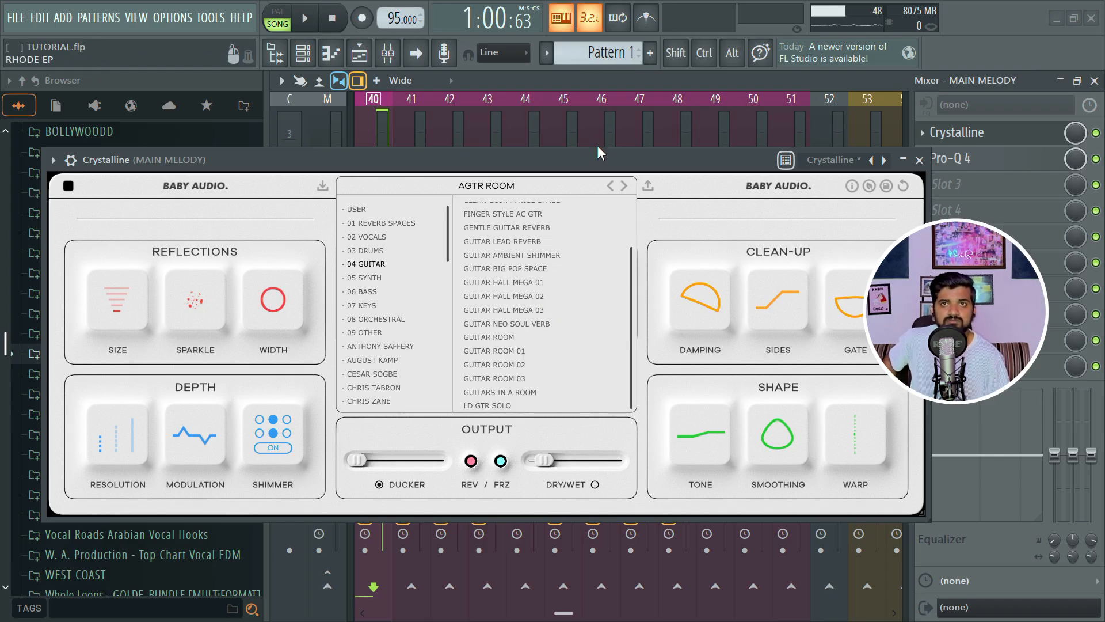
key(space)
drag(596, 153, 595, 140)
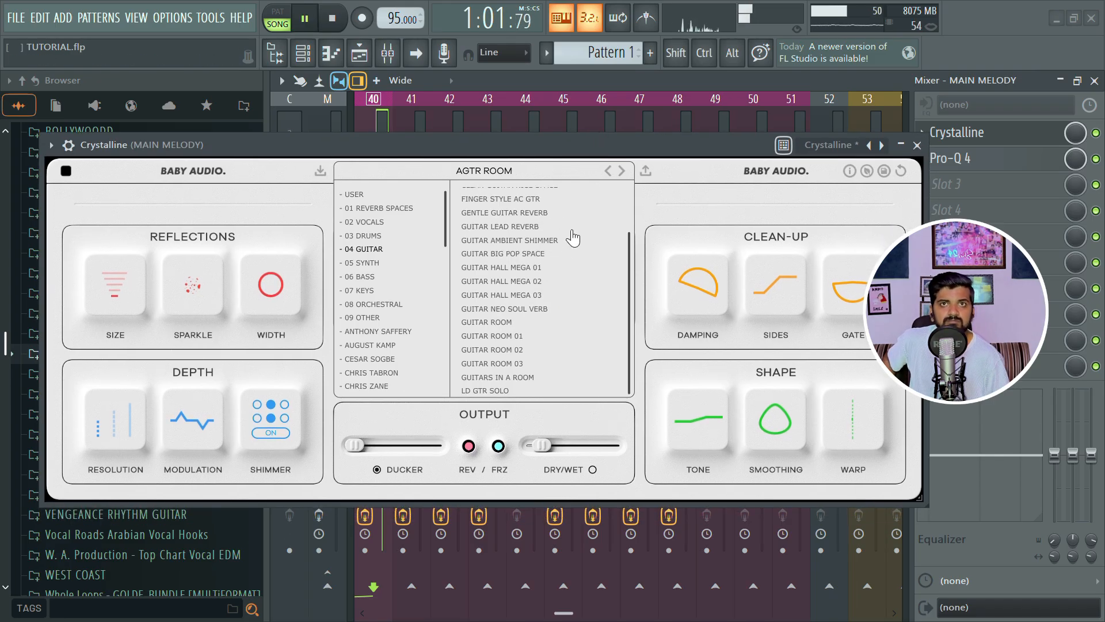
Audition Crystalline's ACOUSTIC GUITAR SAUCE, CLEAN GUITAR NICE SPACE and GENTLE GUITAR REVERB presets during playback
scroll(565, 254, up, 1)
click(523, 211)
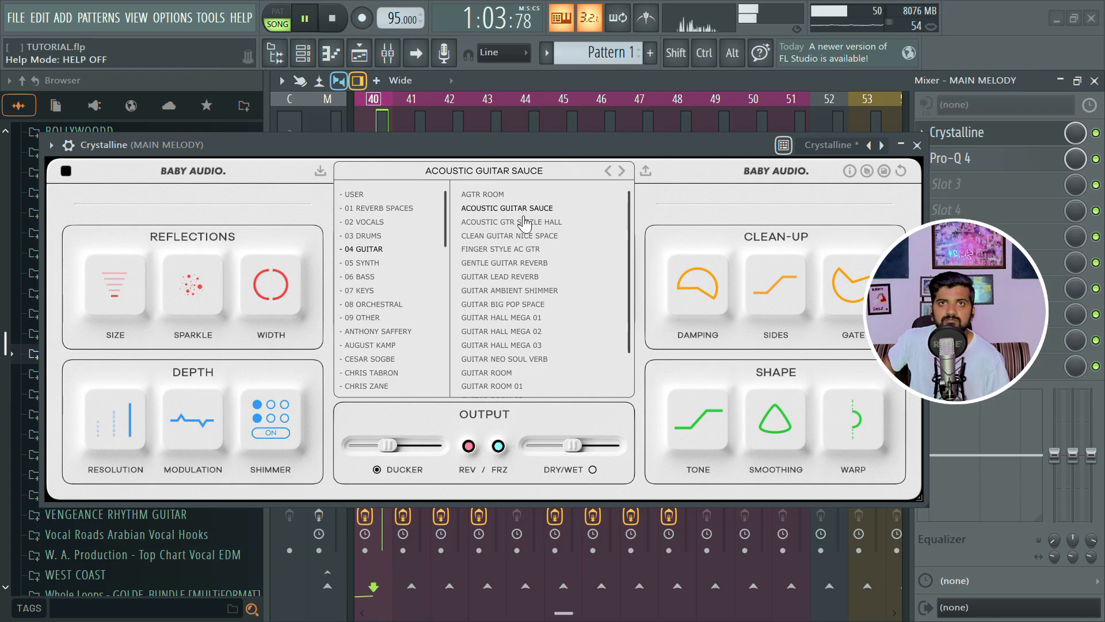
click(520, 236)
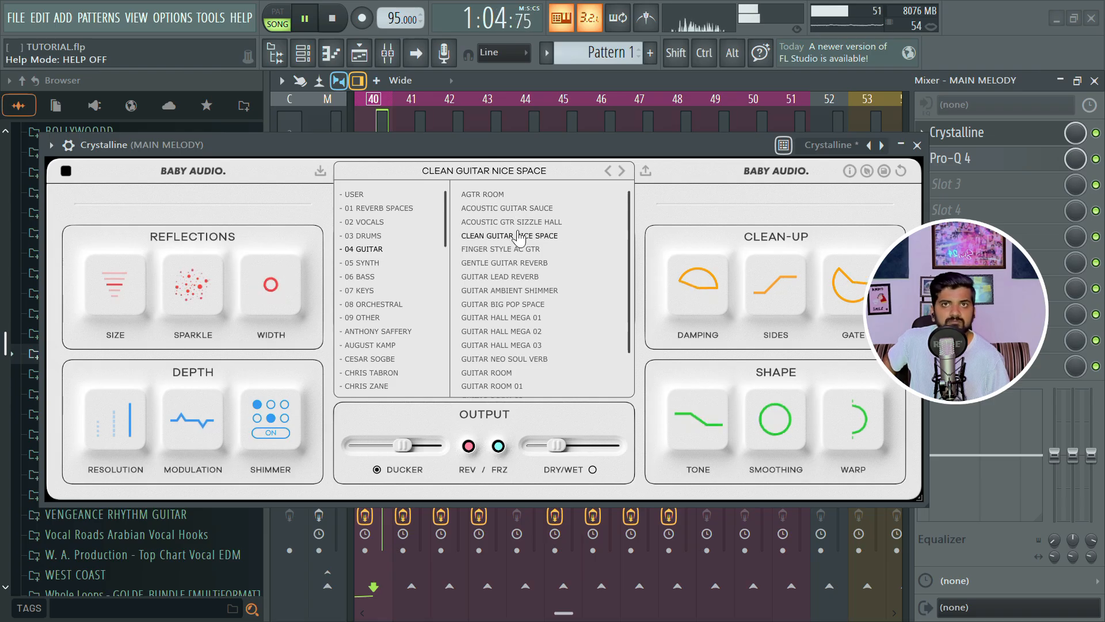
click(500, 263)
Load the LD GTR SOLO preset in Crystalline, stop playback and close the preset browser
scroll(500, 266, down, 2)
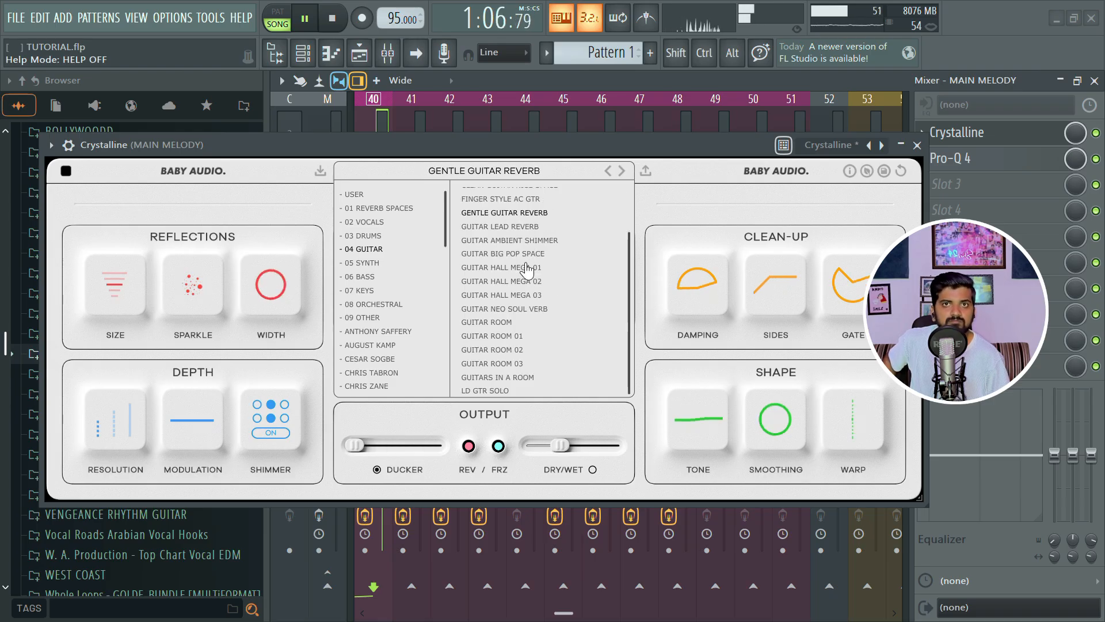
click(491, 391)
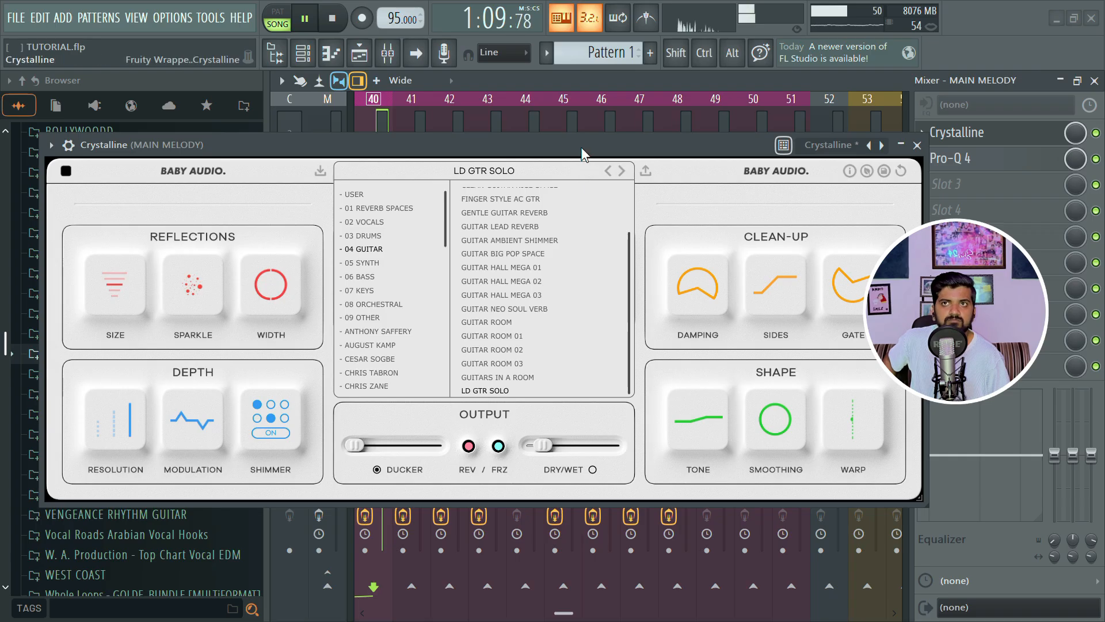
mouse_move(584, 153)
mouse_down()
mouse_move(571, 110)
mouse_move(575, 153)
mouse_up()
key(space)
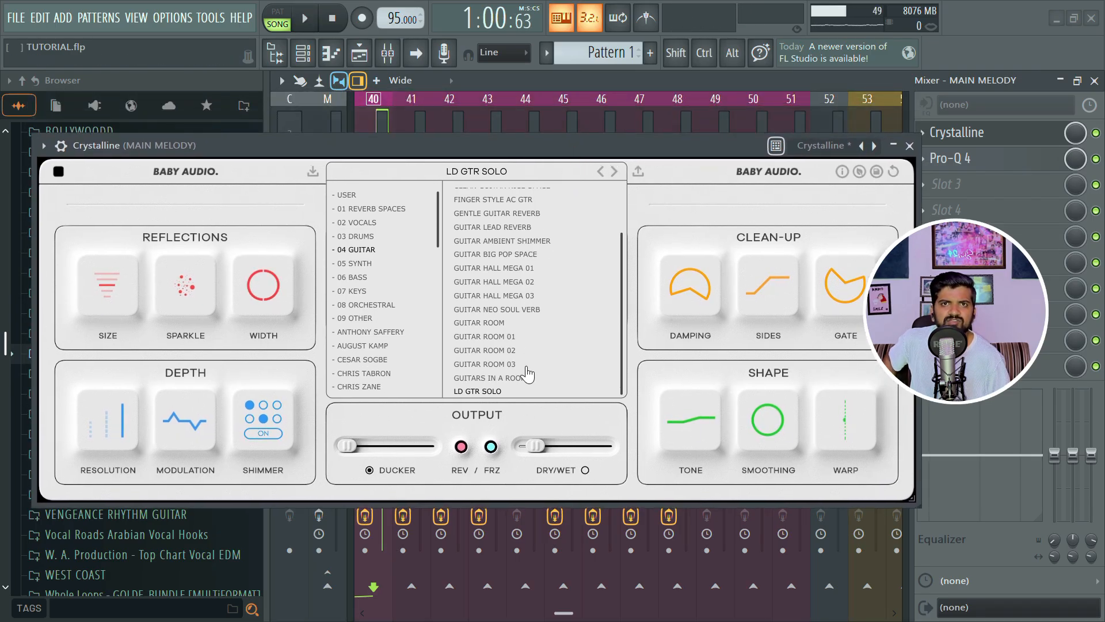
scroll(529, 334, up, 3)
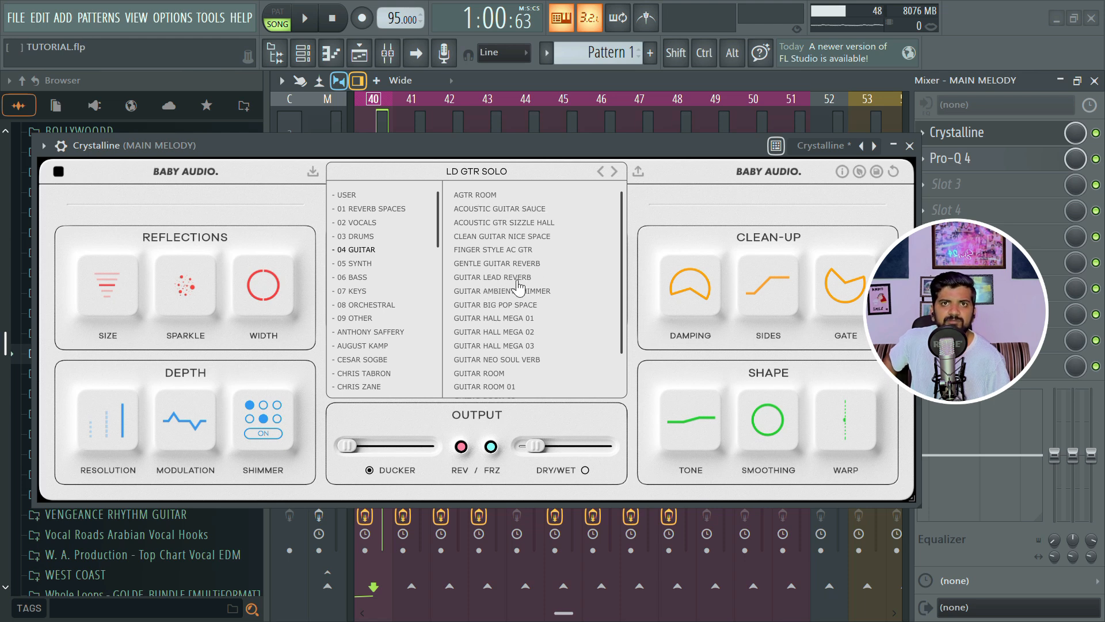
scroll(521, 286, down, 3)
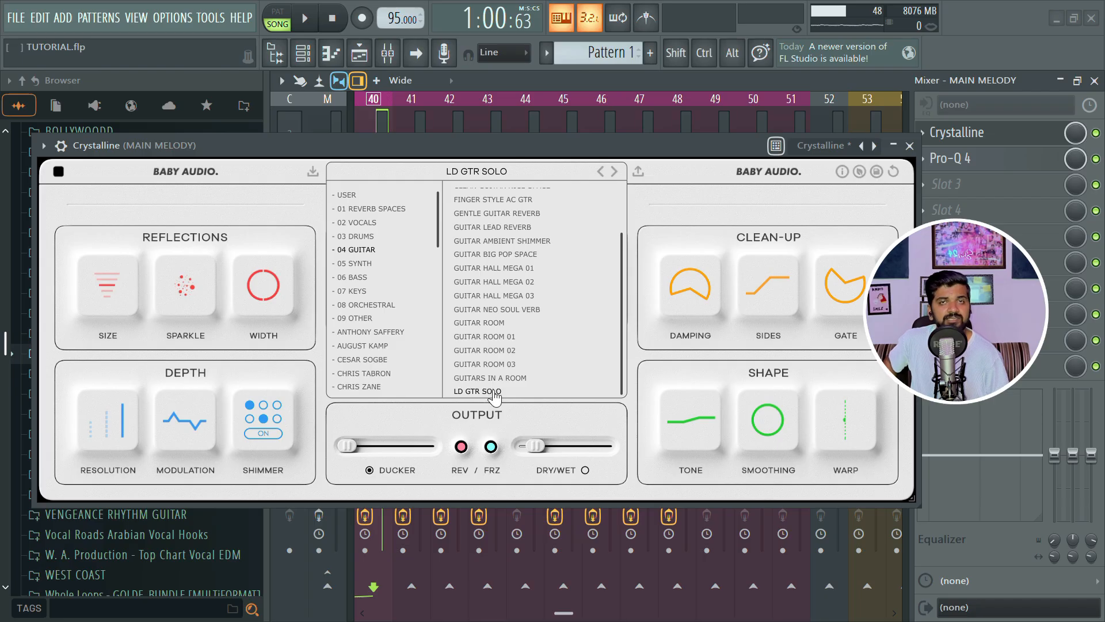
click(476, 180)
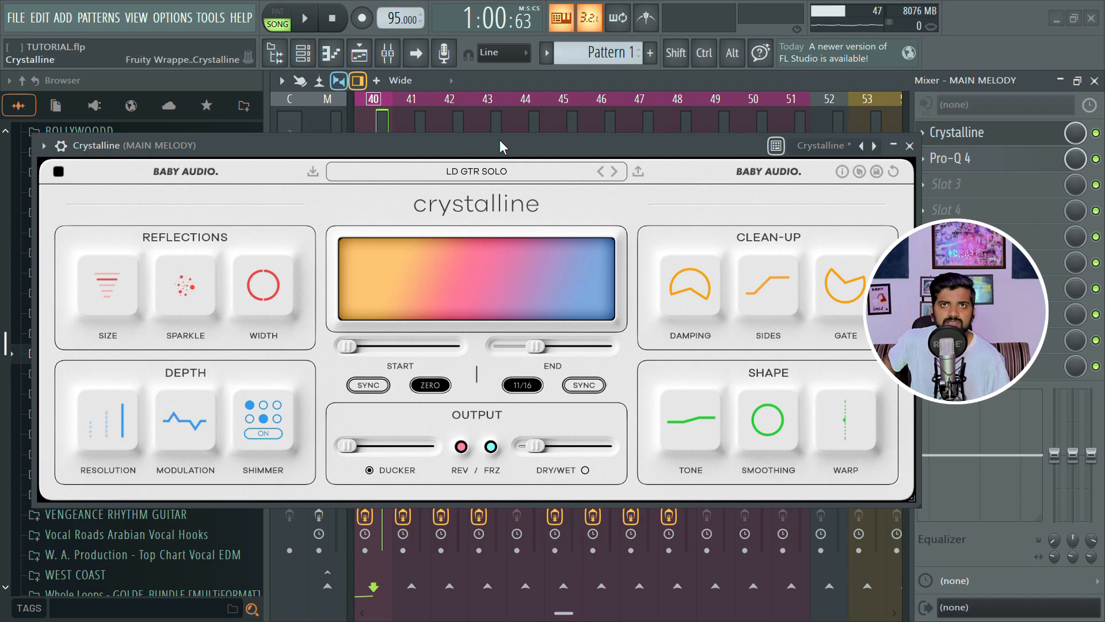
While the melody plays, lower Crystalline's dry/wet mix to 0% and raise it back to a low wet level
drag(511, 146, 514, 141)
key(space)
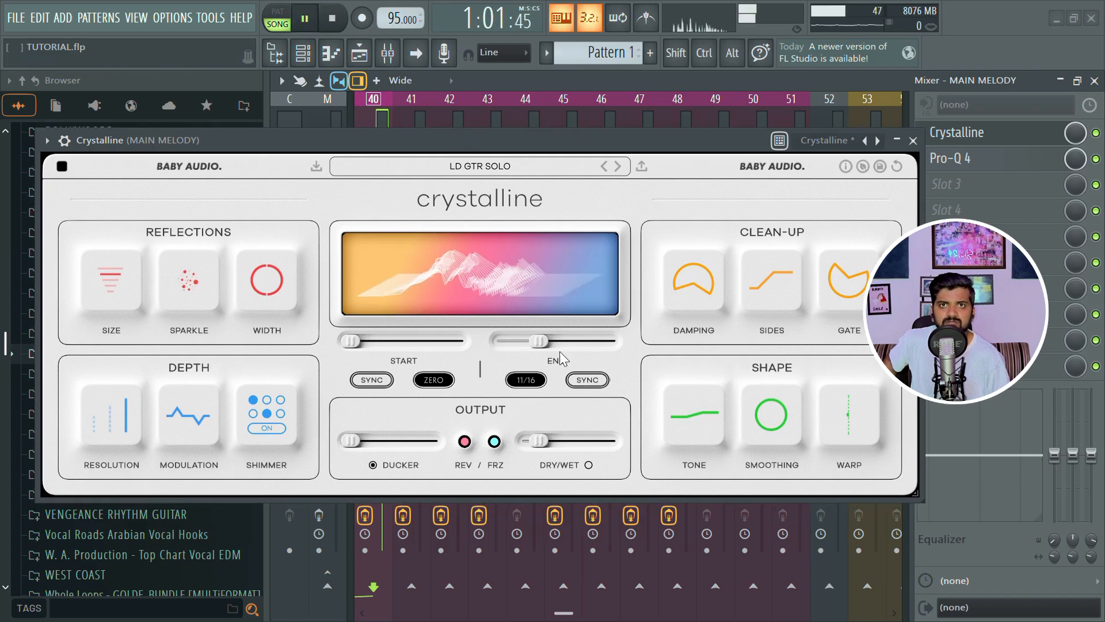
mouse_move(547, 442)
drag(547, 442, 536, 441)
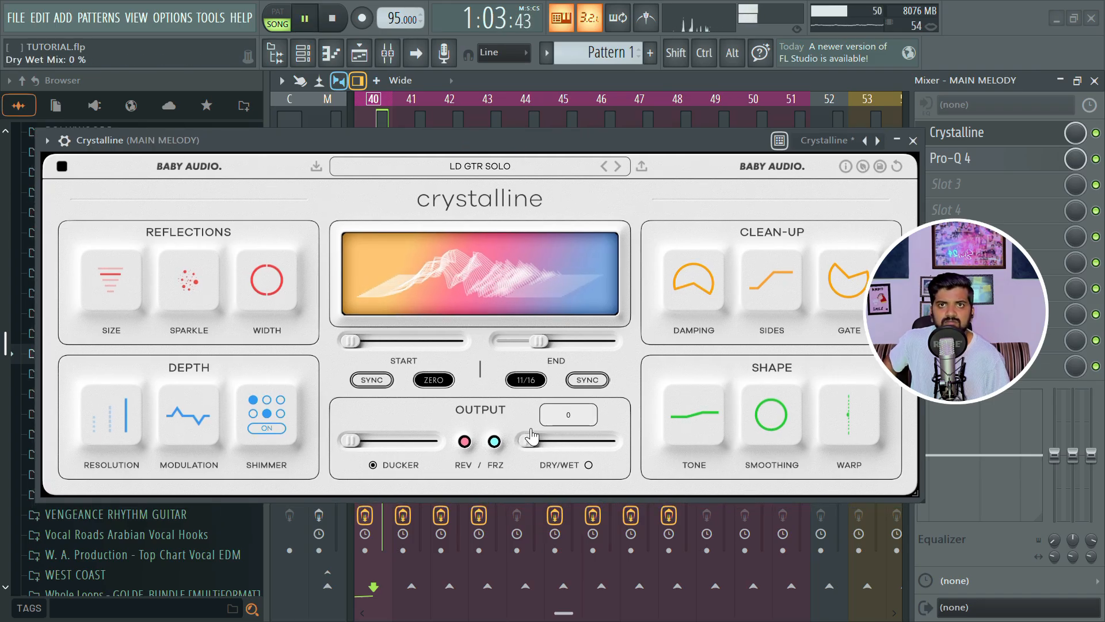
drag(535, 438, 551, 440)
key(space)
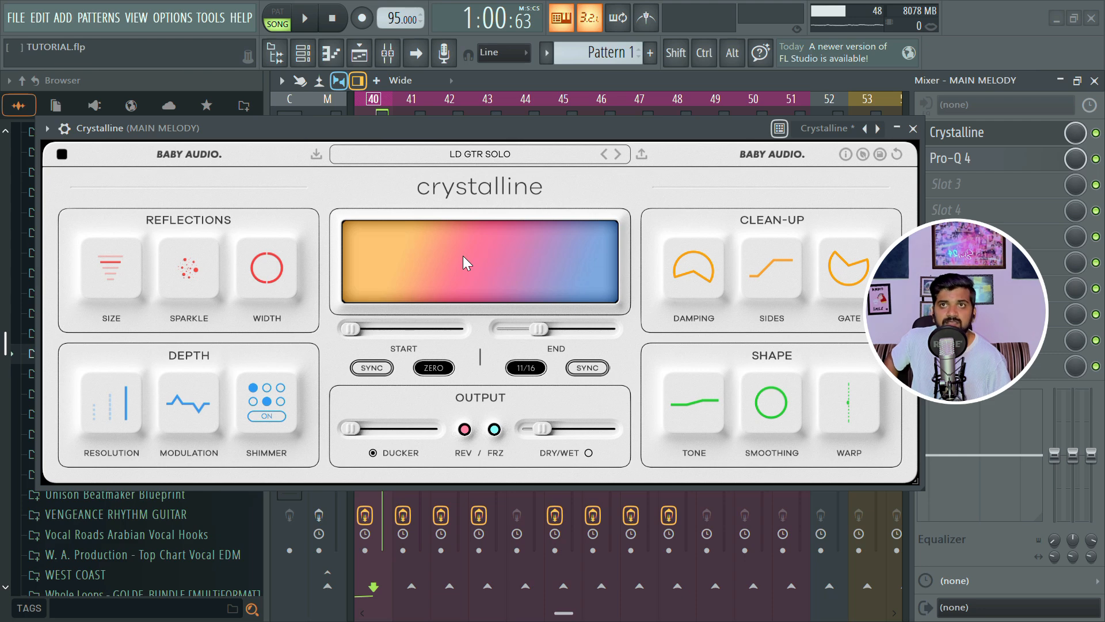
Close Crystalline and audition the soloed MAIN MELODY track with the reverb off and on
click(913, 128)
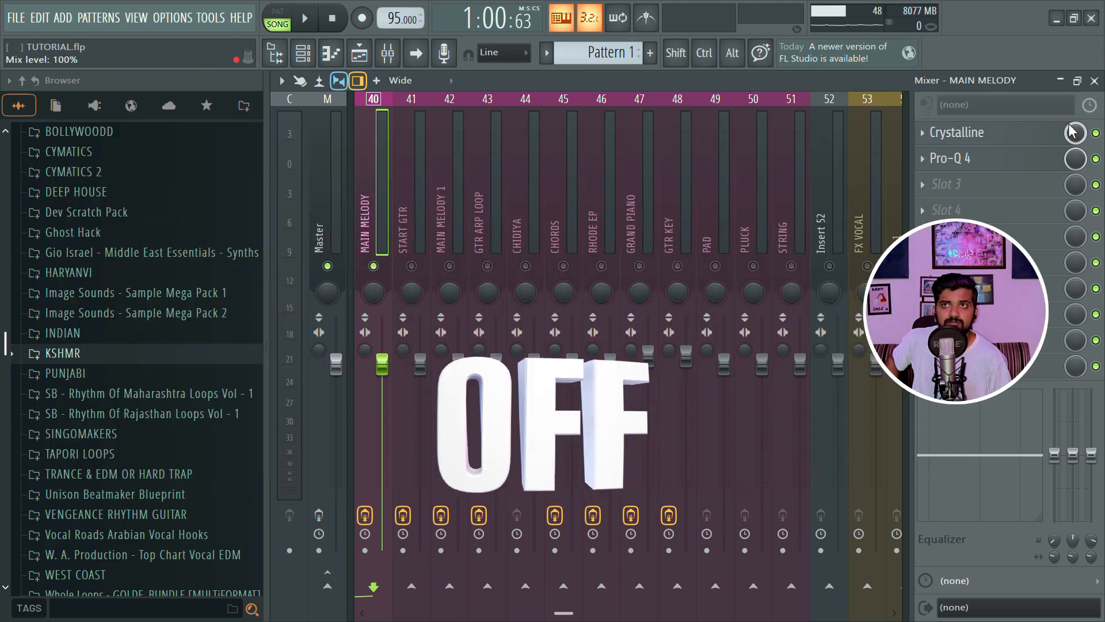
key(space)
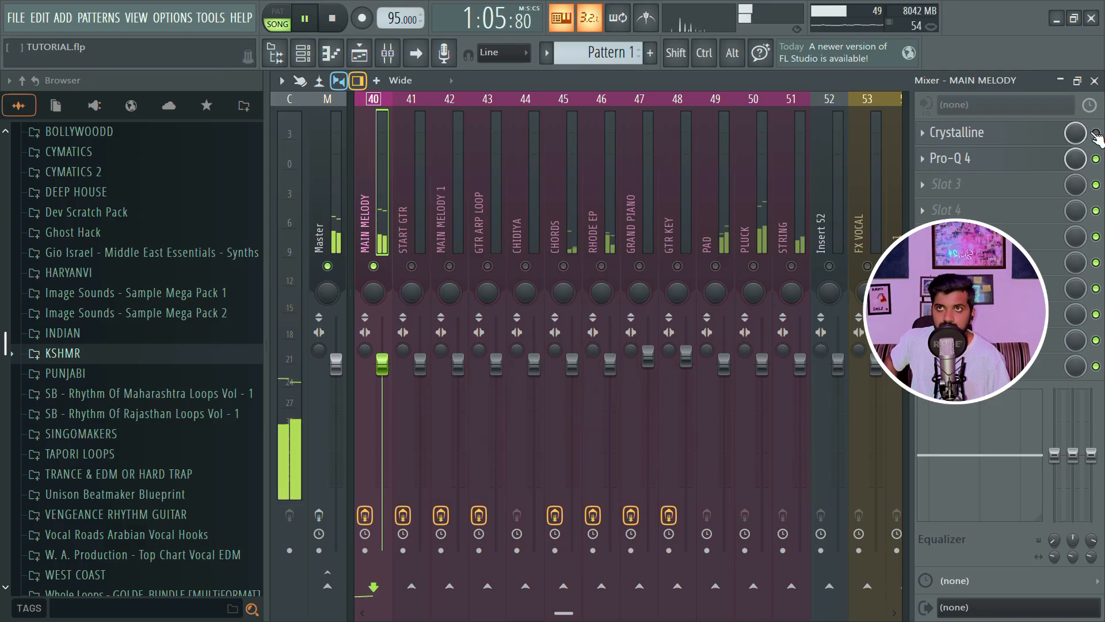
key(space)
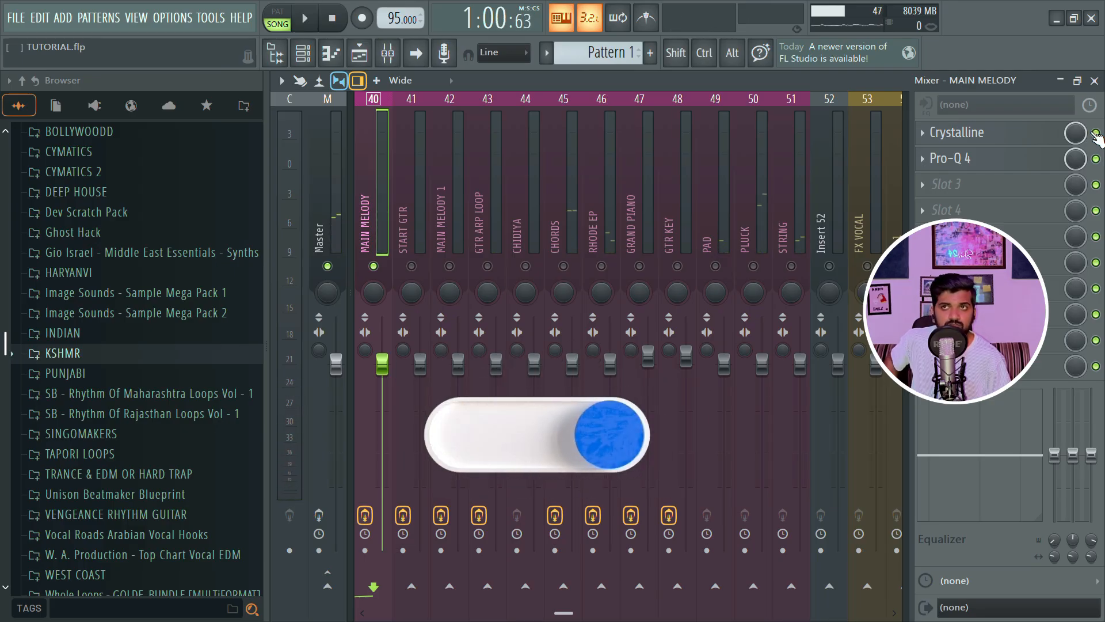
key(space)
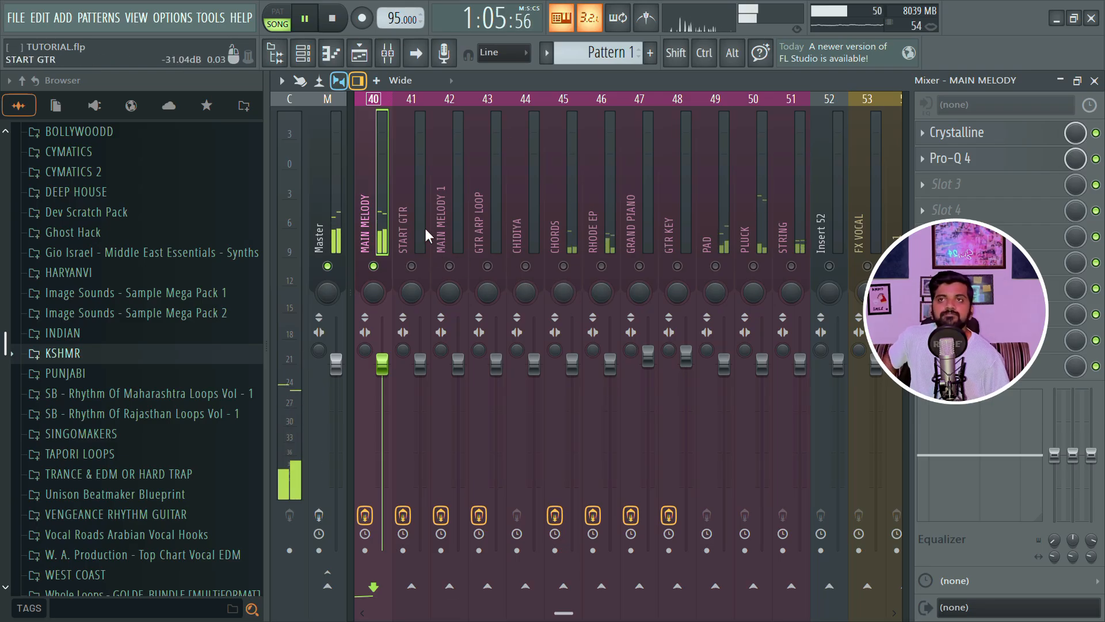
key(space)
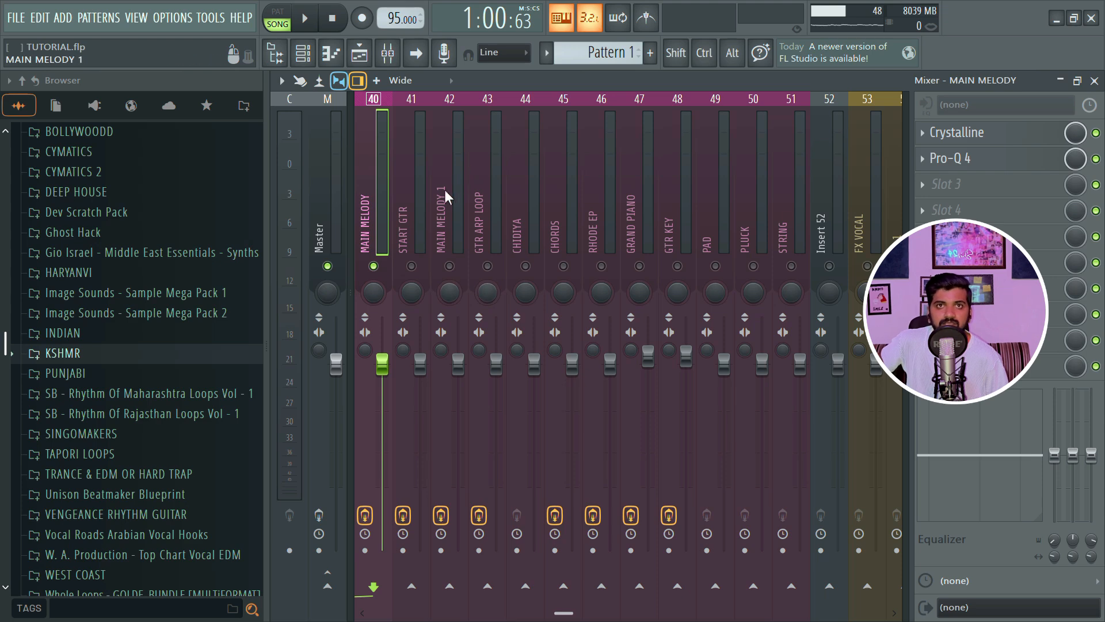
Play the soloed MAIN MELODY 1 track and examine its Crystalline reverb settings, and solo GTR ARP LOOP to check its effects
click(416, 239)
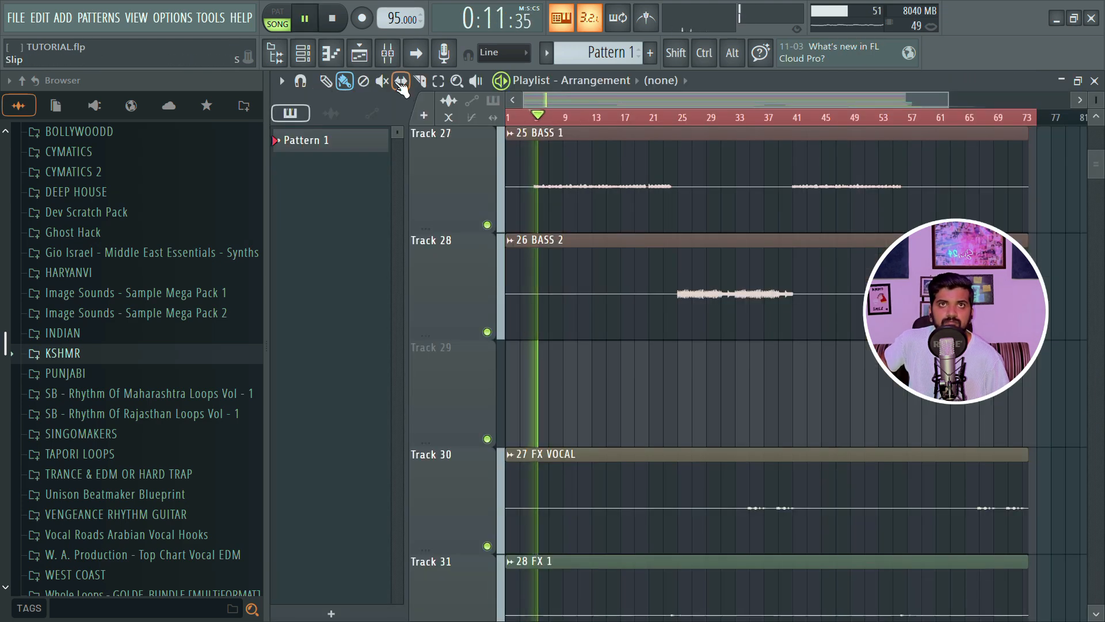
click(387, 53)
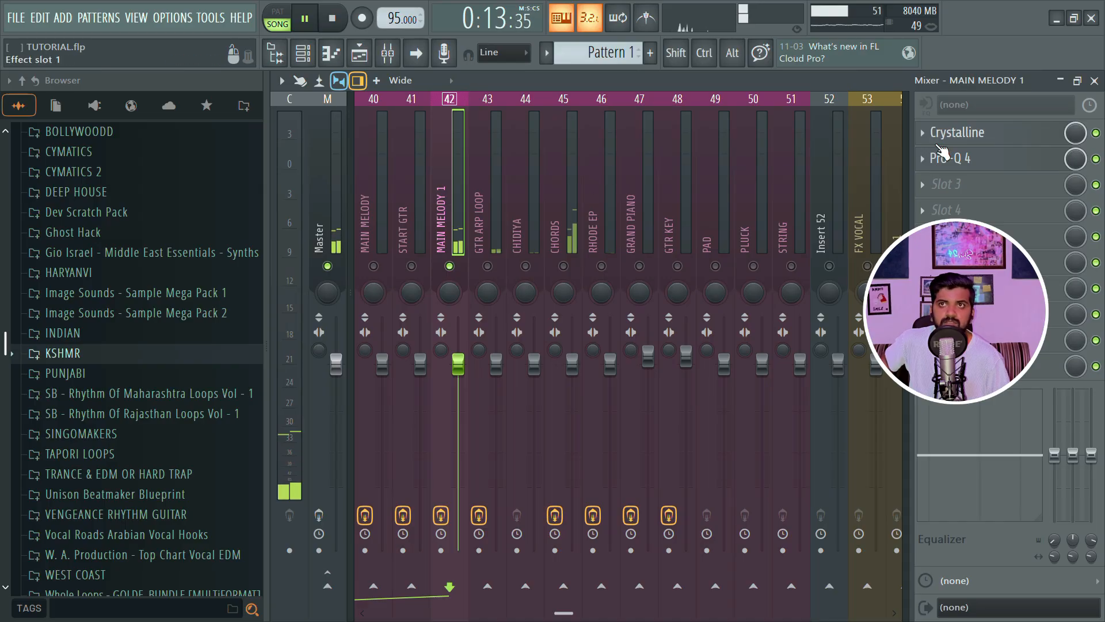
key(space)
click(945, 134)
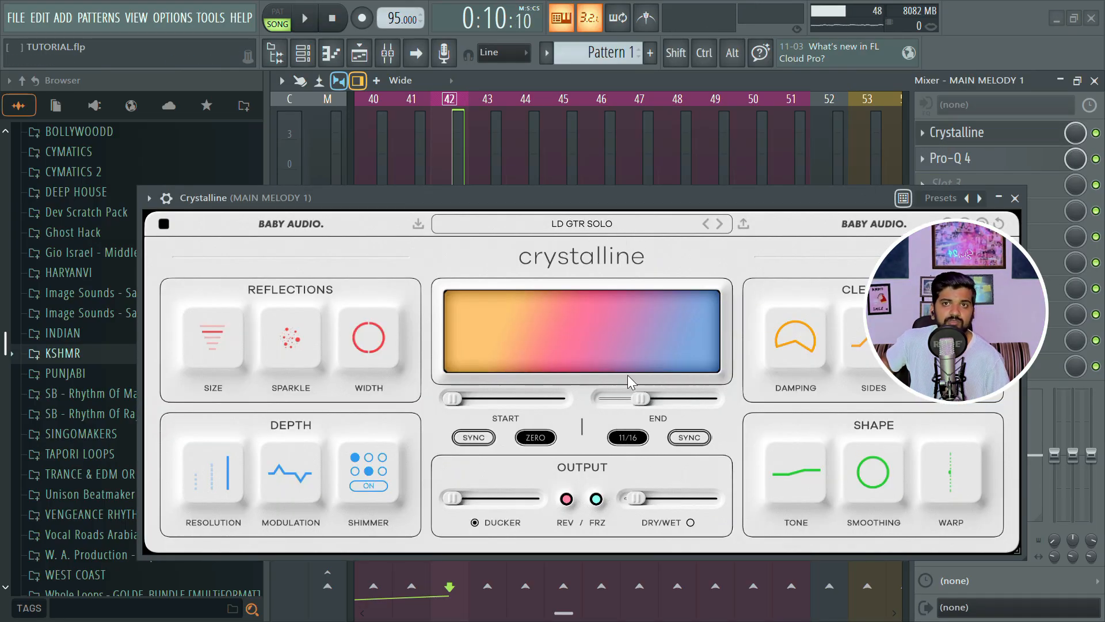
mouse_move(629, 498)
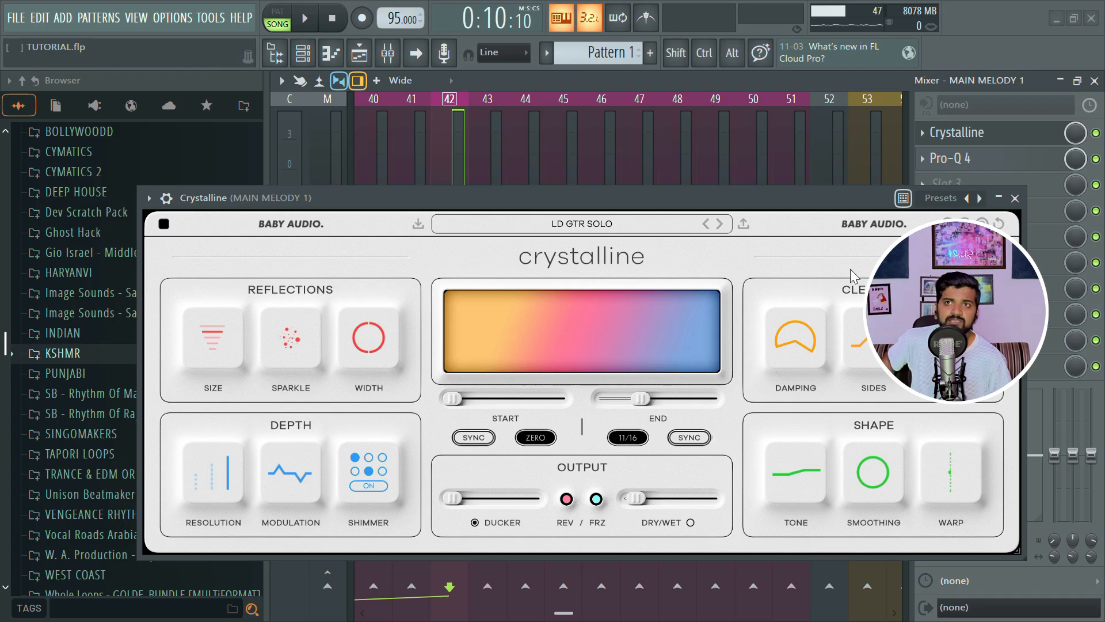
click(1015, 199)
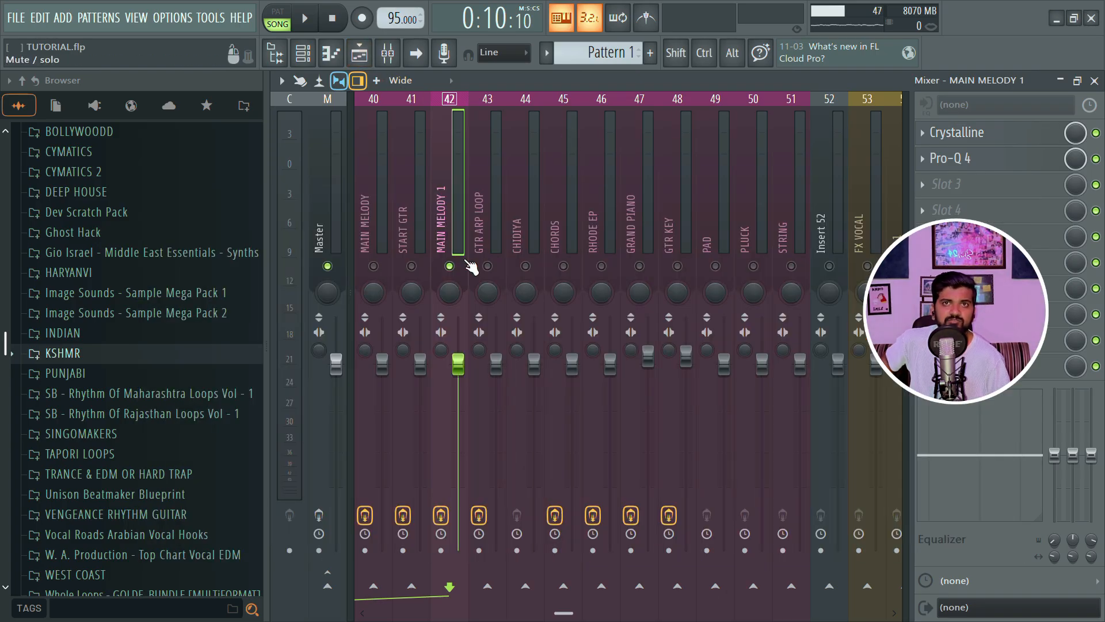
click(497, 258)
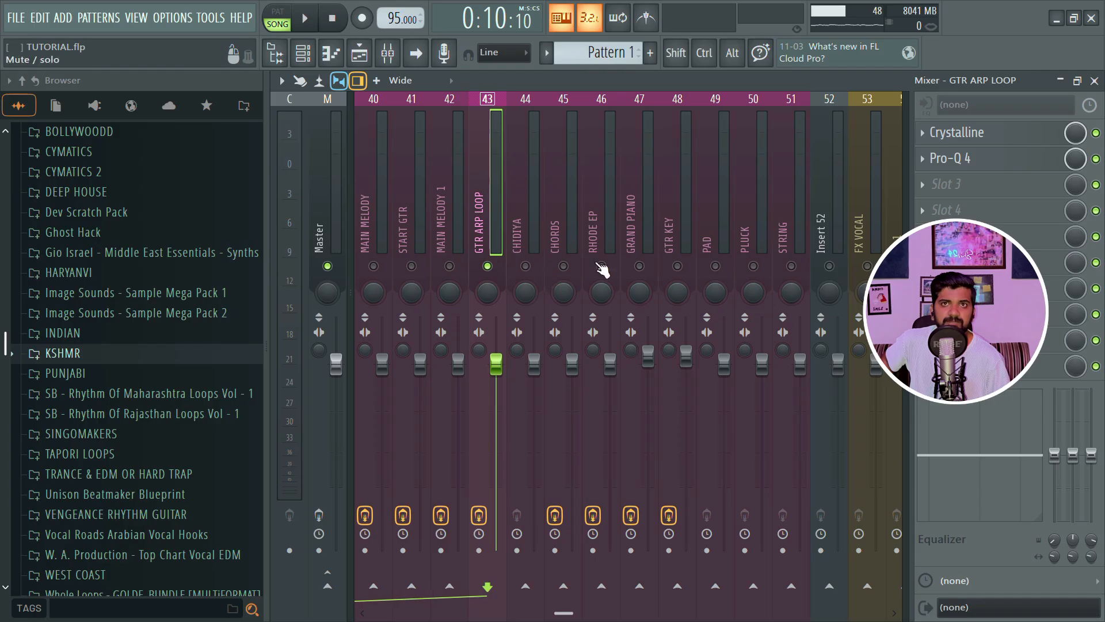
click(558, 225)
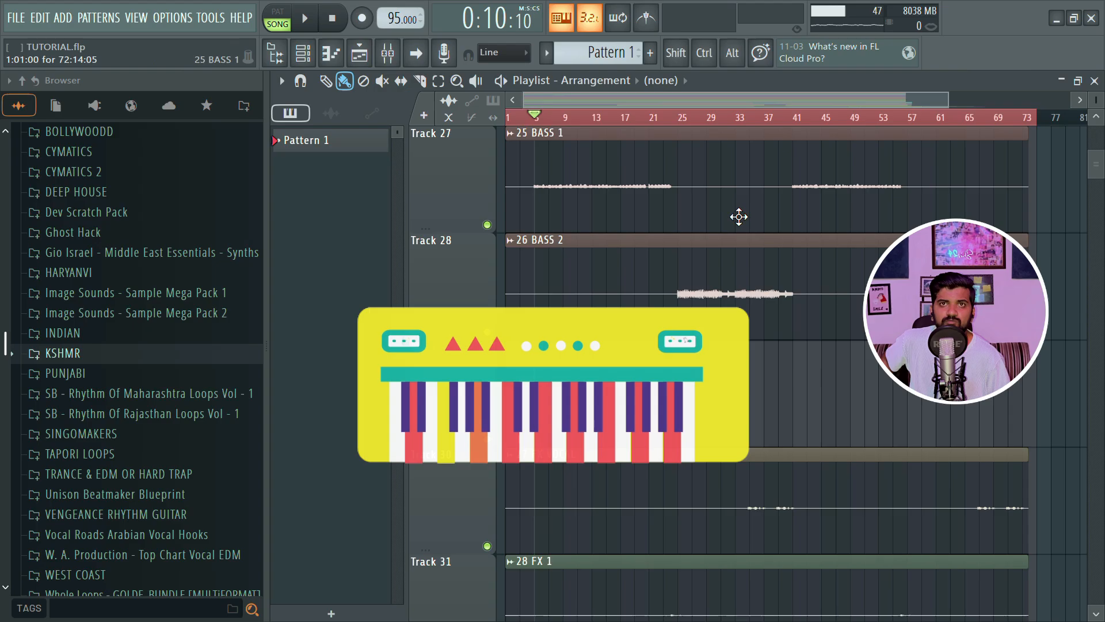
Look through the playlist's audio tracks, from the strings and drums down to the bass, FX and filler tracks
scroll(739, 218, down, 6)
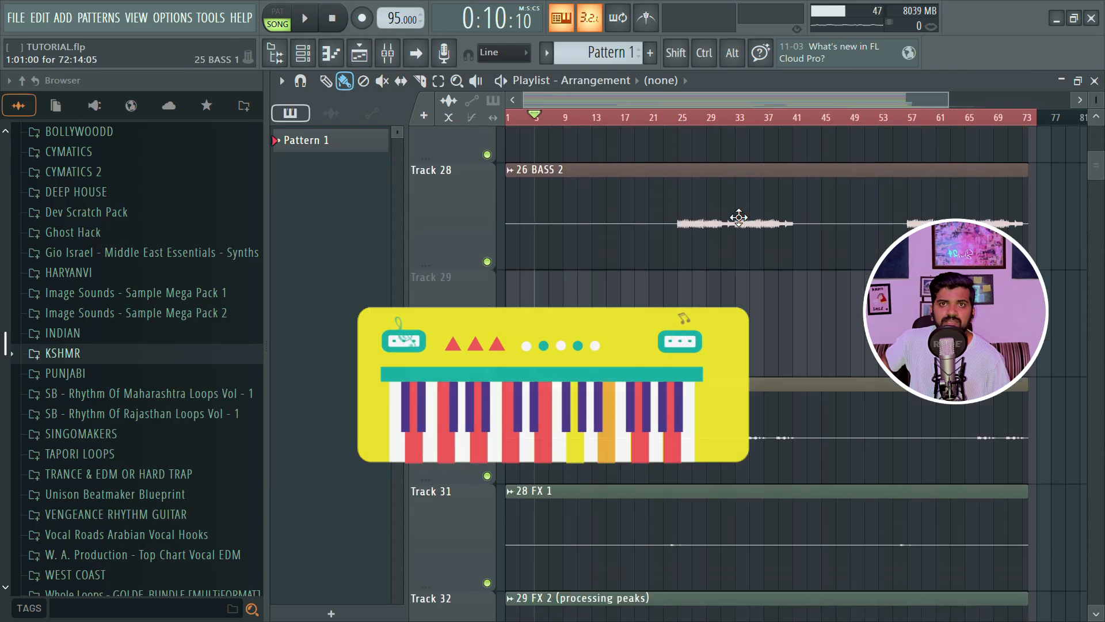
scroll(739, 218, up, 15)
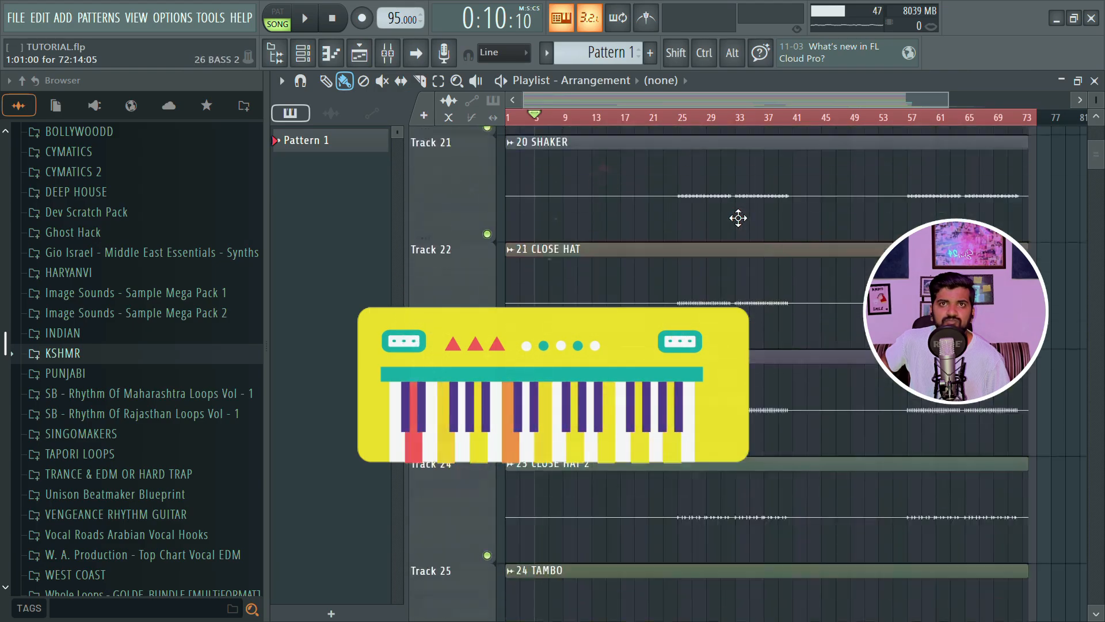
scroll(738, 217, up, 6)
scroll(725, 225, down, 20)
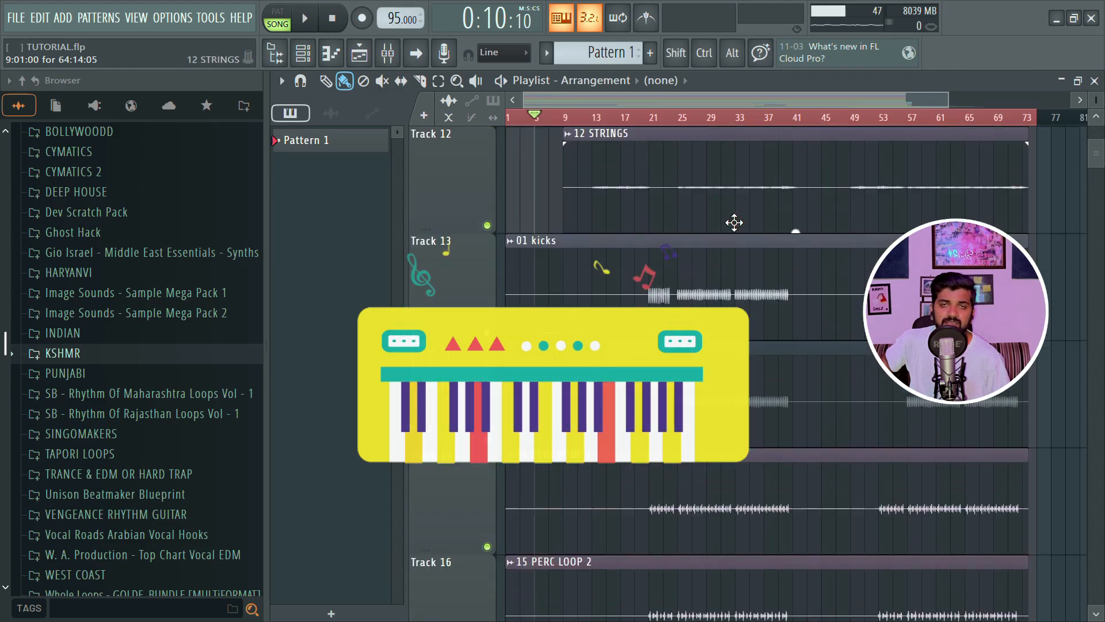
scroll(702, 224, down, 2)
scroll(702, 224, up, 11)
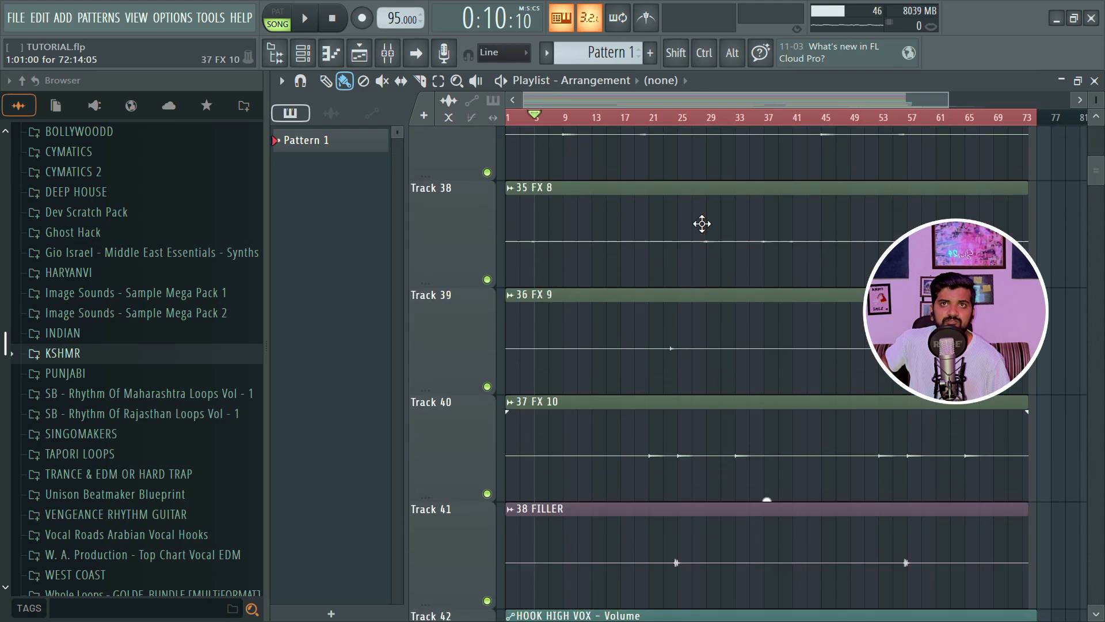
scroll(701, 224, up, 7)
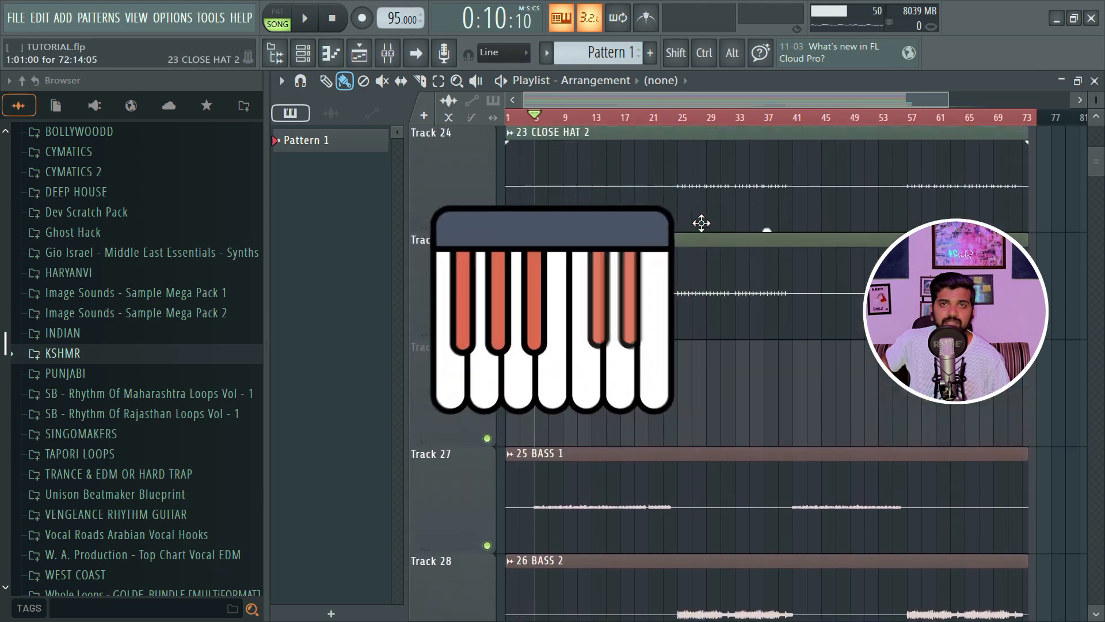
Play the song and scan the playlist tracks from the main melody and guitars to the drums, bass and vocals
scroll(700, 266, up, 9)
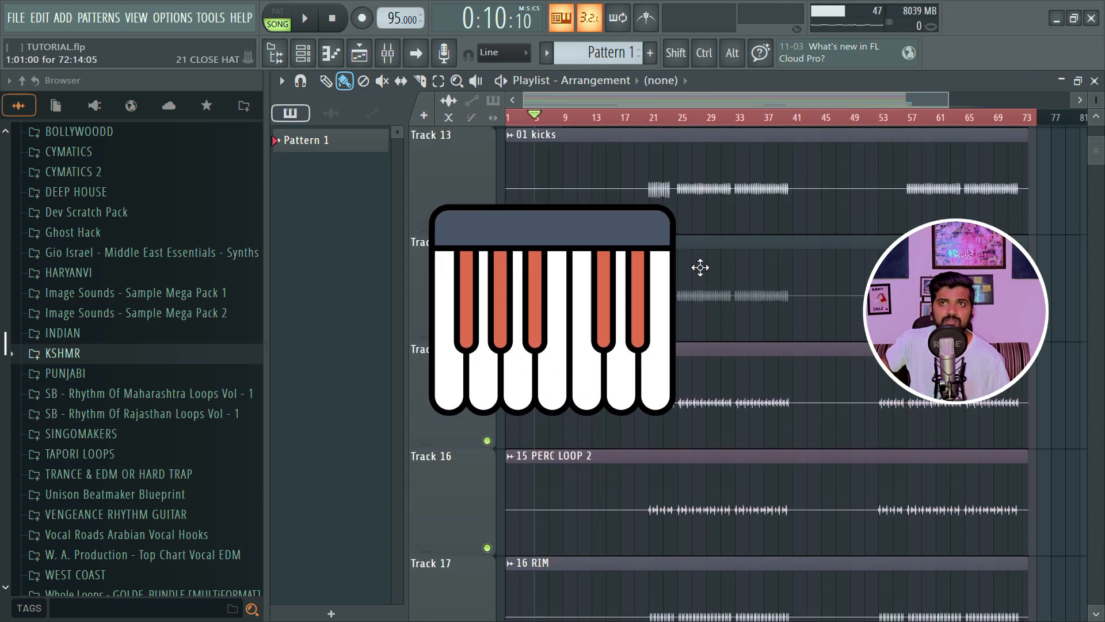
scroll(700, 271, down, 20)
scroll(700, 272, down, 20)
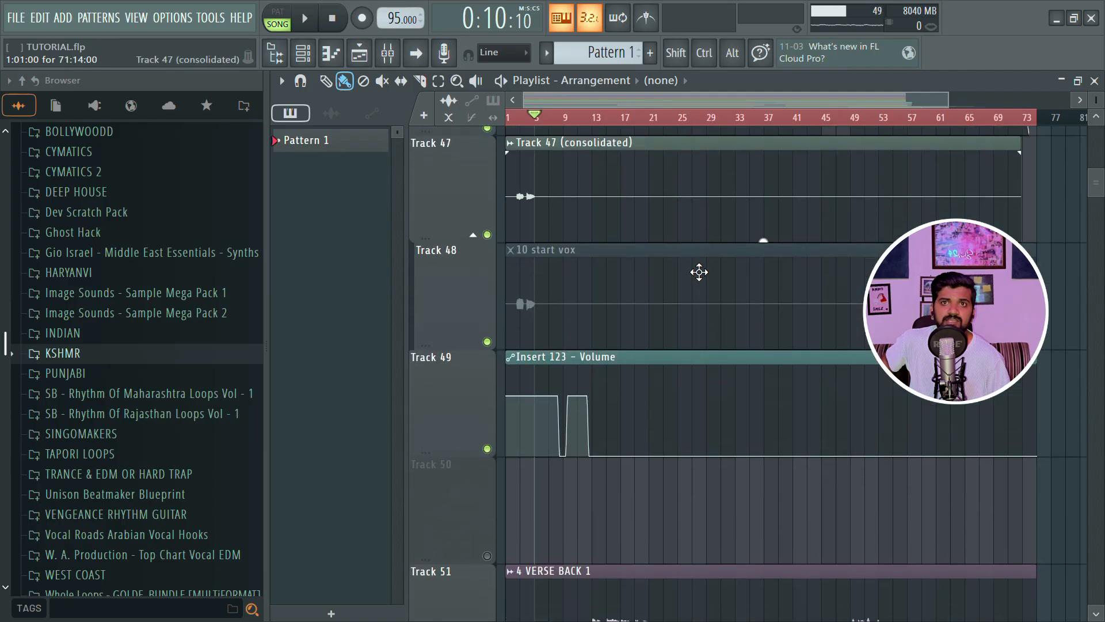
key(space)
scroll(637, 178, up, 20)
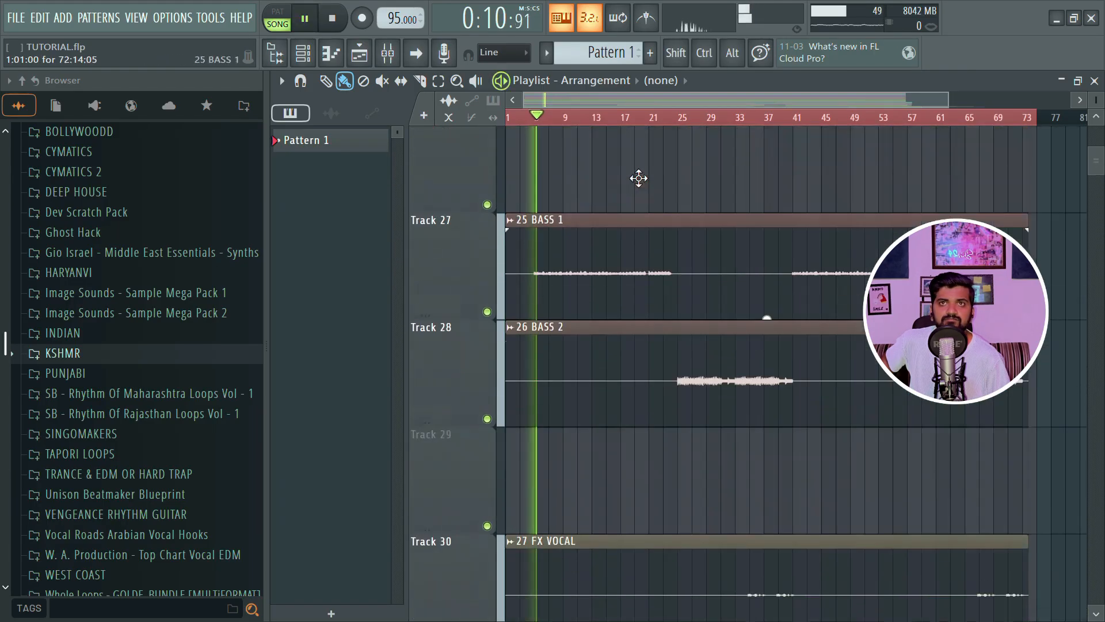
scroll(639, 178, down, 2)
scroll(639, 177, up, 11)
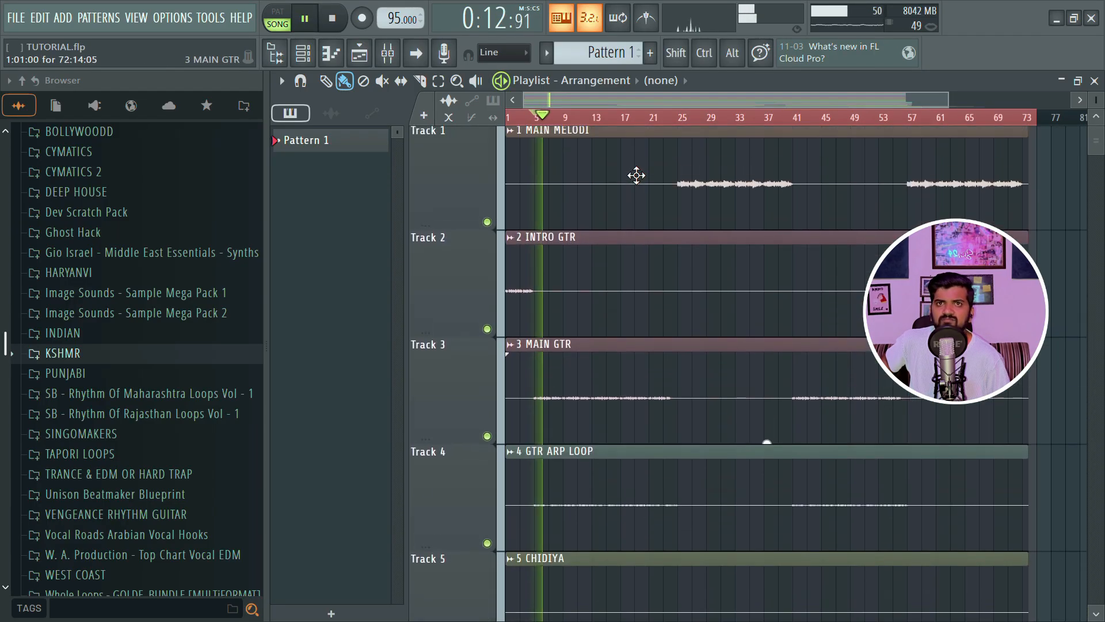
scroll(615, 237, down, 4)
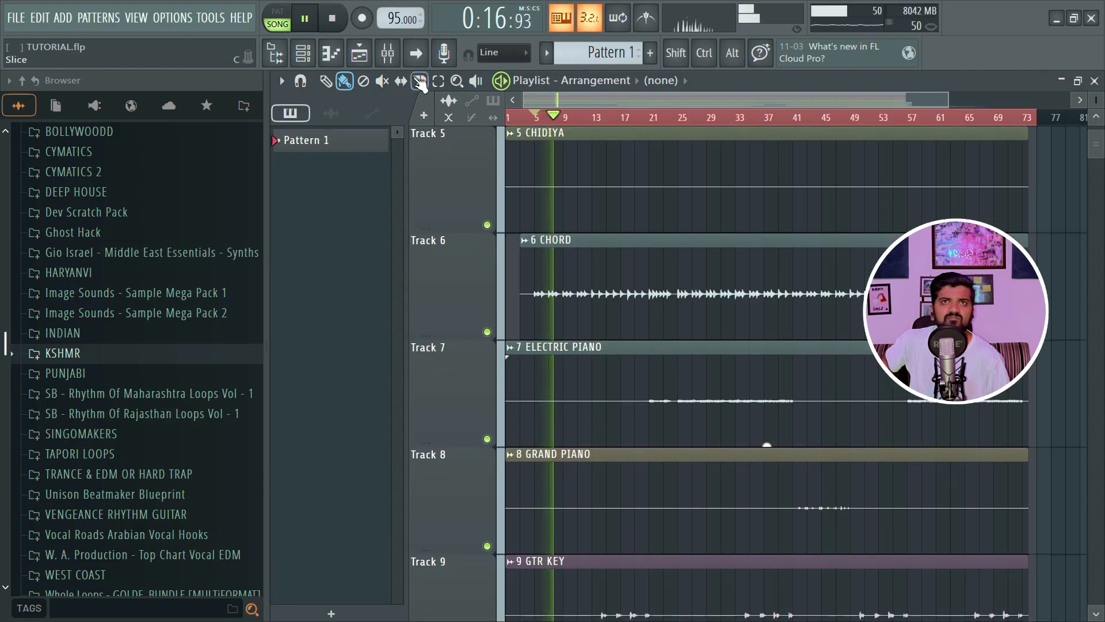
Stop playback, add Crystalline to the first effect slot of the CHORDS mixer track and show its 07 KEYS presets
click(387, 53)
key(space)
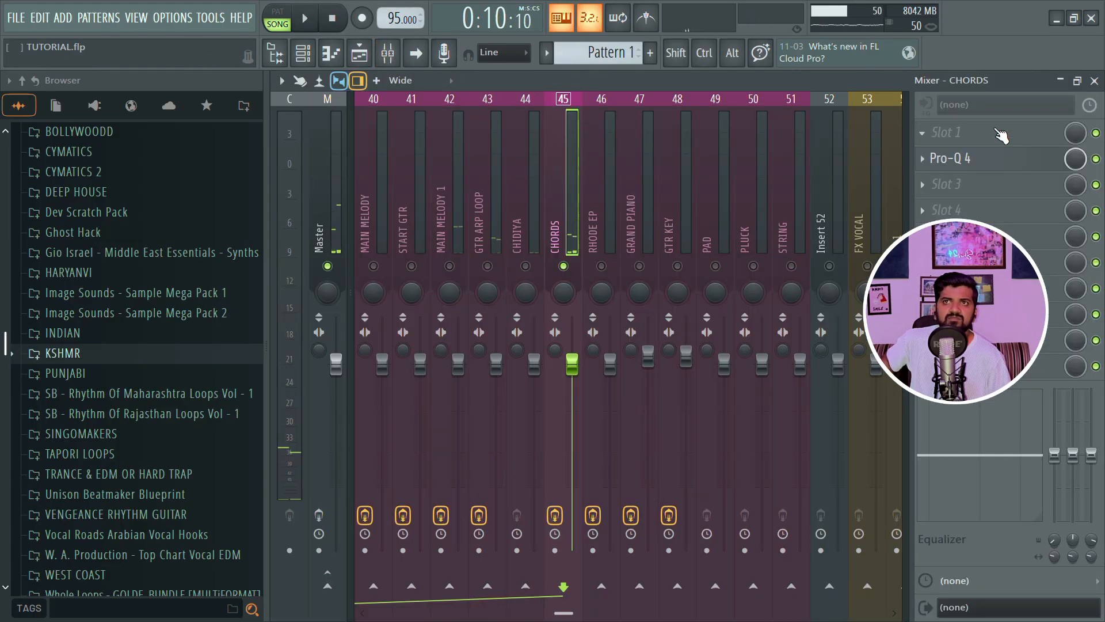
click(994, 131)
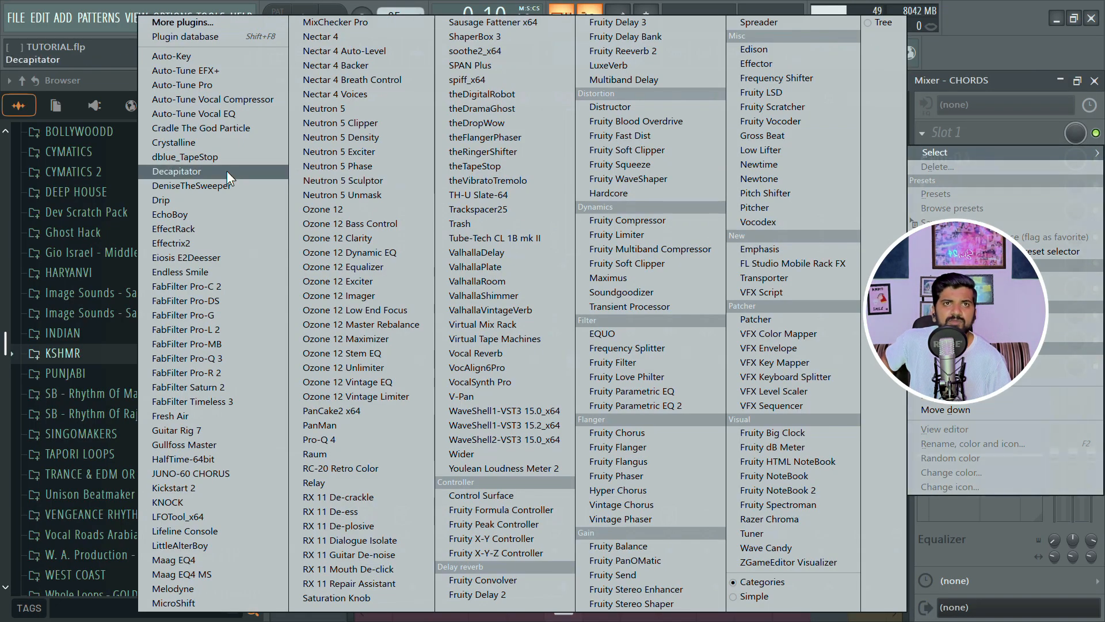
click(192, 145)
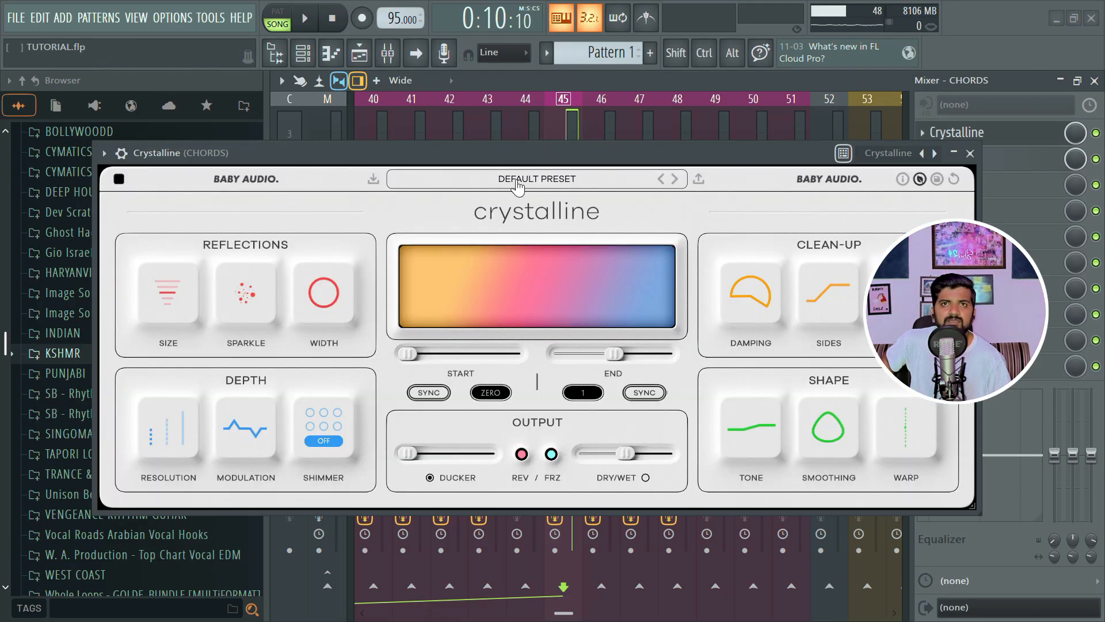
click(519, 184)
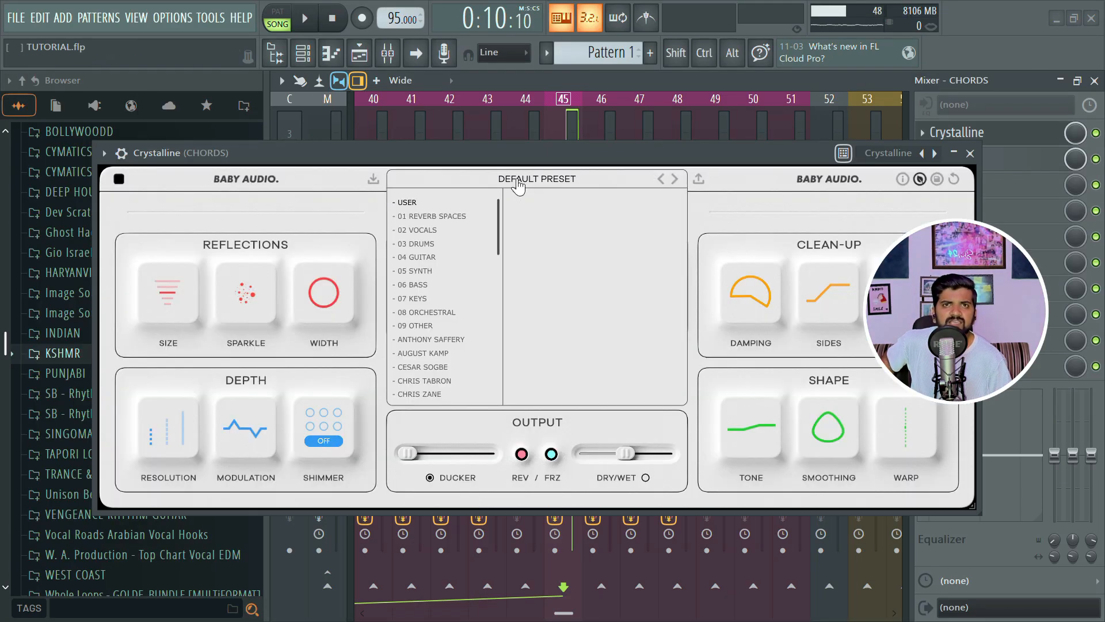
click(425, 300)
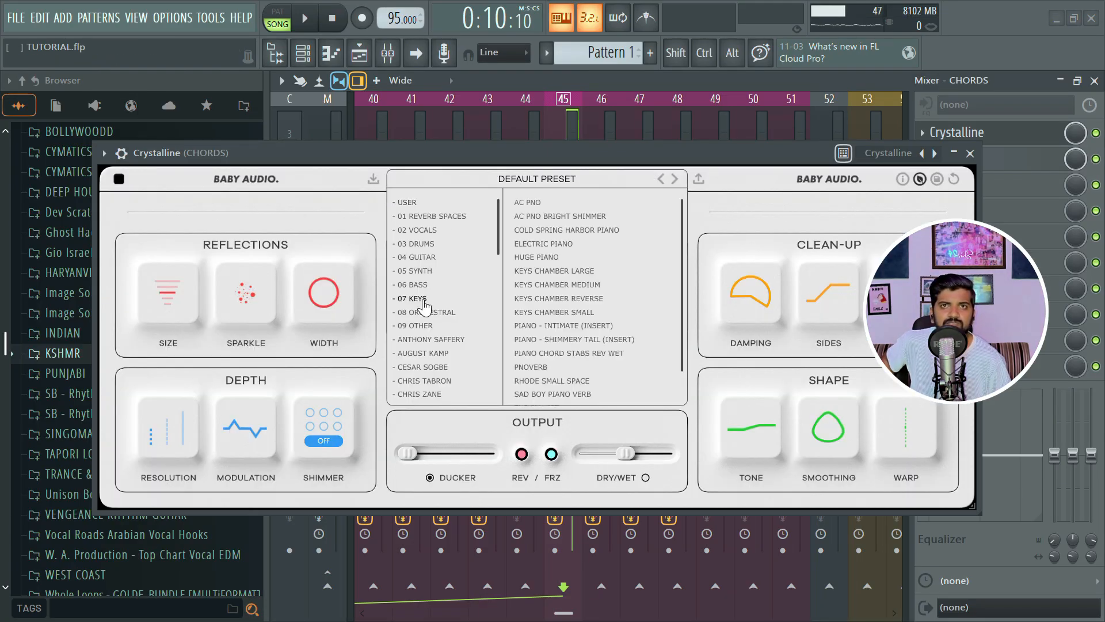
Audition the AC PNO, AC PNO BRIGHT SHIMMER, COLD SPRING HARBOR PIANO, ELECTRIC PIANO and KEYS CHAMBER LARGE presets on the chords
click(571, 204)
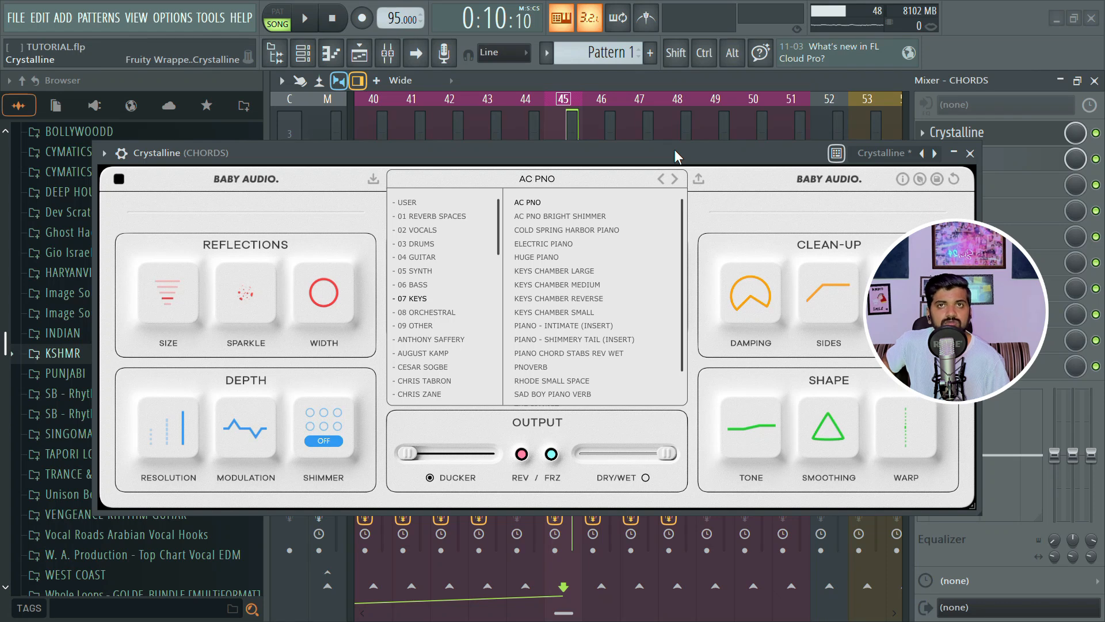
drag(675, 150, 666, 127)
key(space)
click(590, 196)
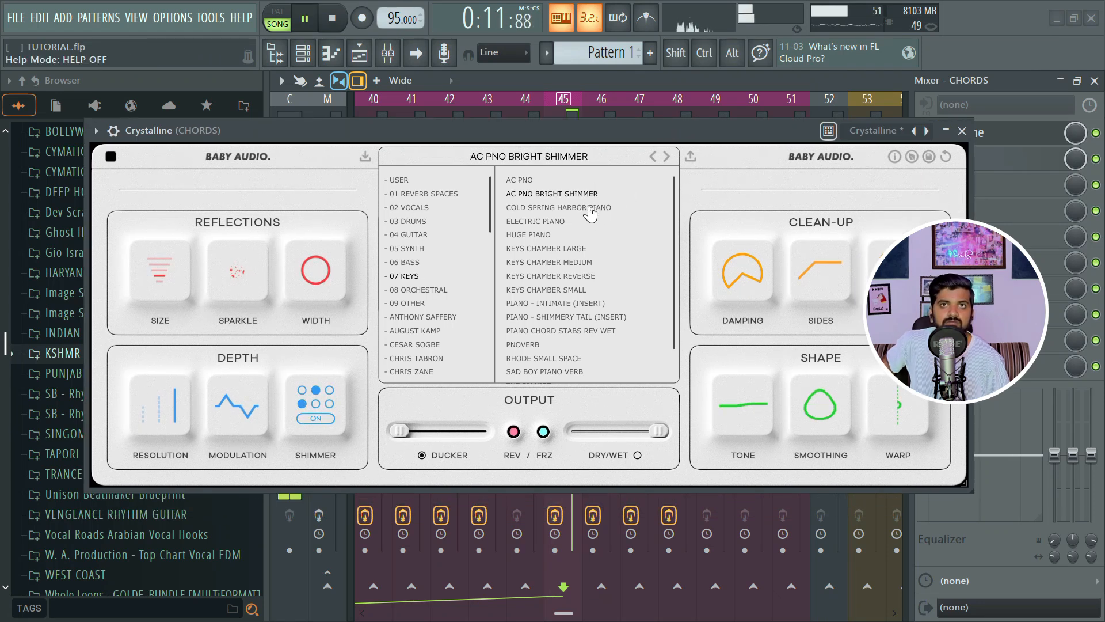
click(590, 209)
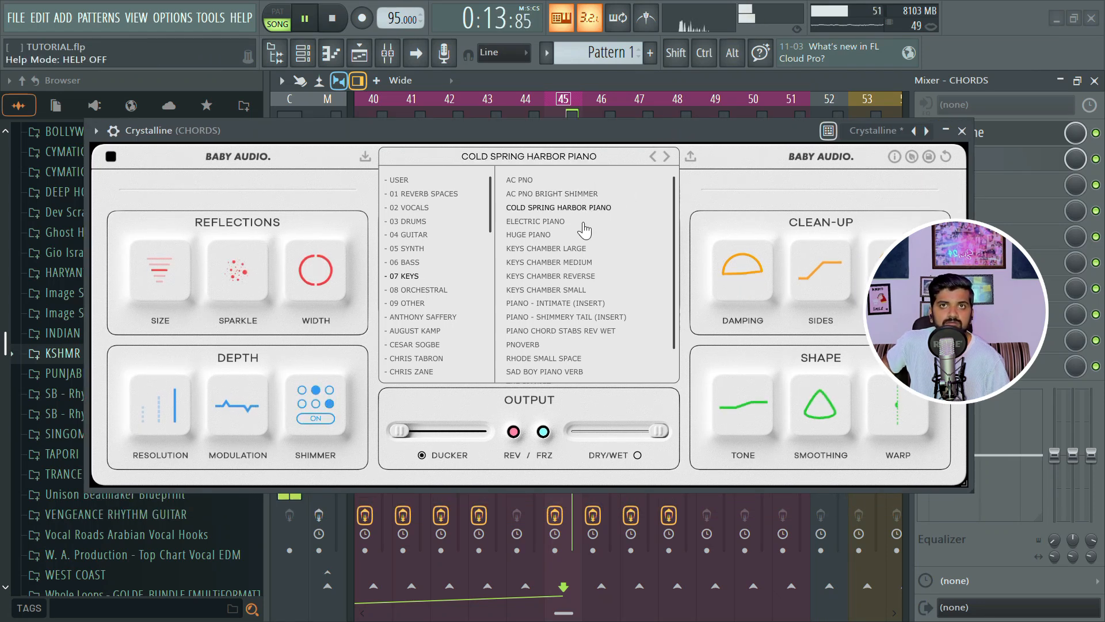
click(584, 223)
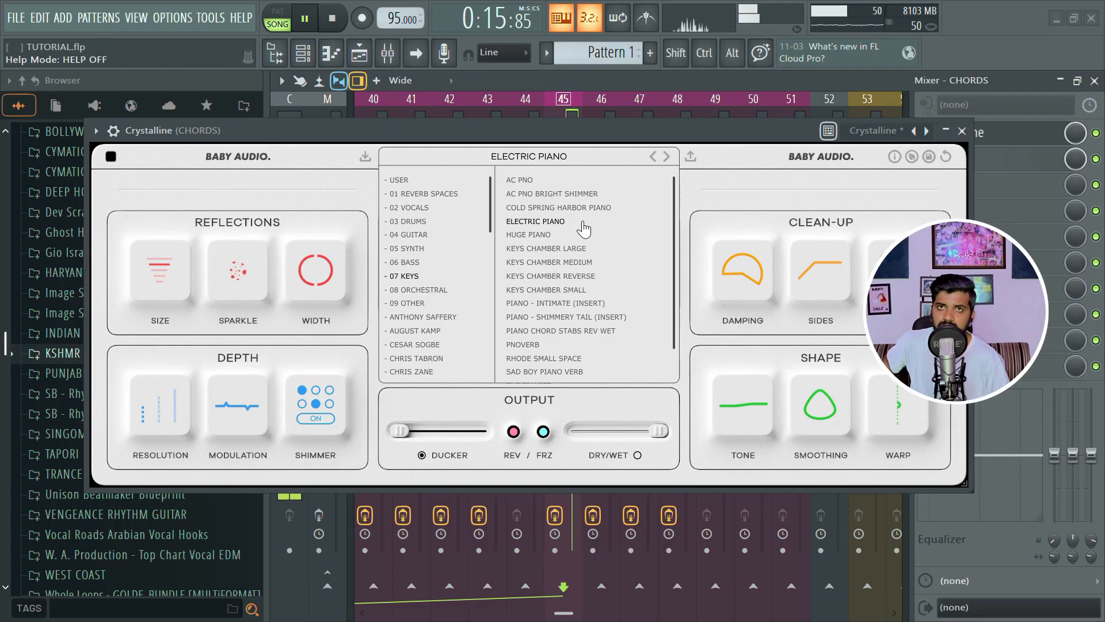
click(563, 248)
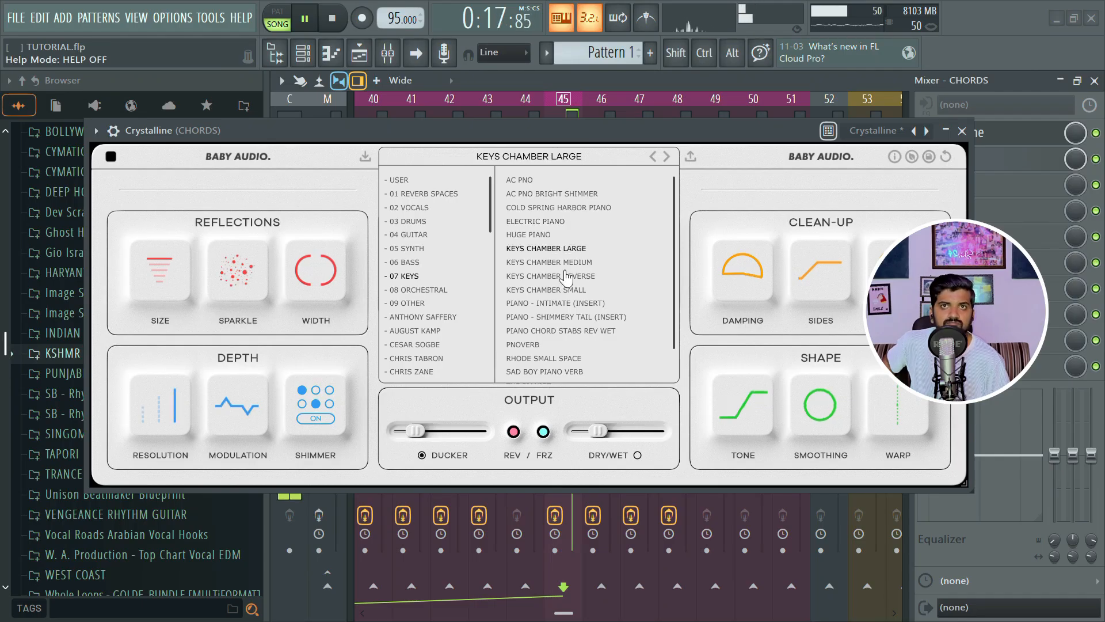
Load Crystalline's THE PIANIST preset on the CHORDS track and stop playback
scroll(545, 354, down, 1)
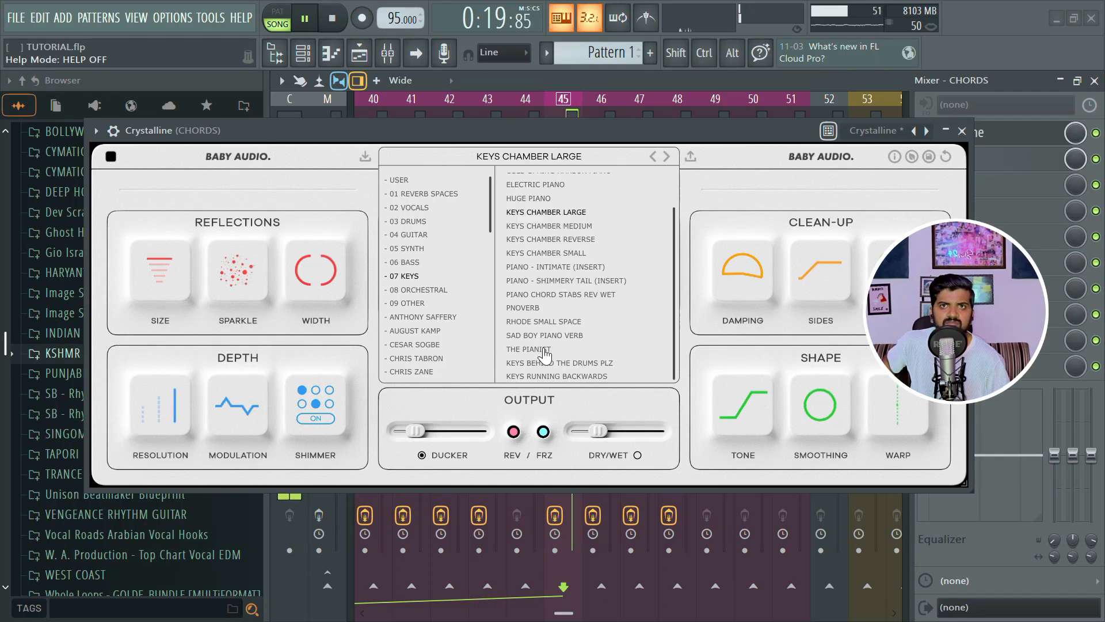
click(544, 351)
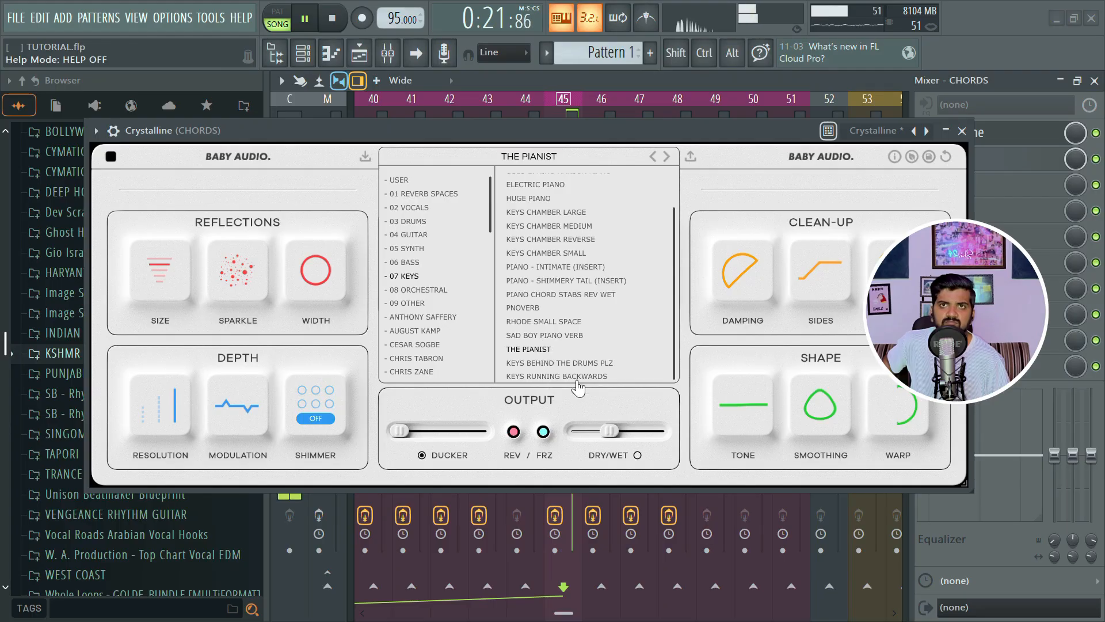
key(space)
drag(660, 140, 647, 138)
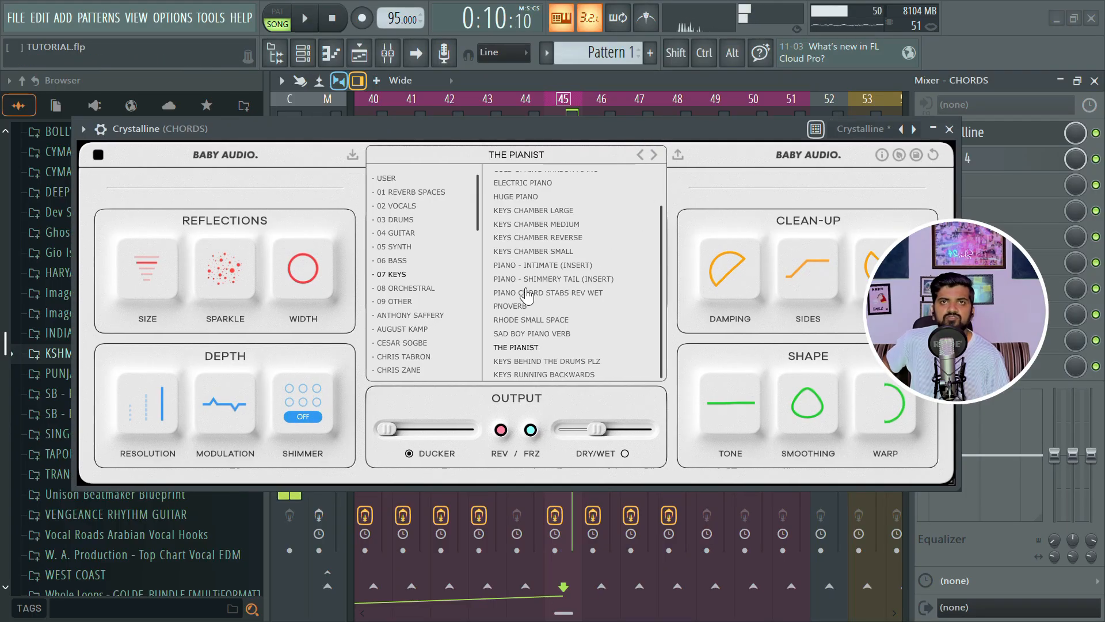
Lower Crystalline's dry/wet mix to 0% and raise it to 18% while the chords play
mouse_move(622, 438)
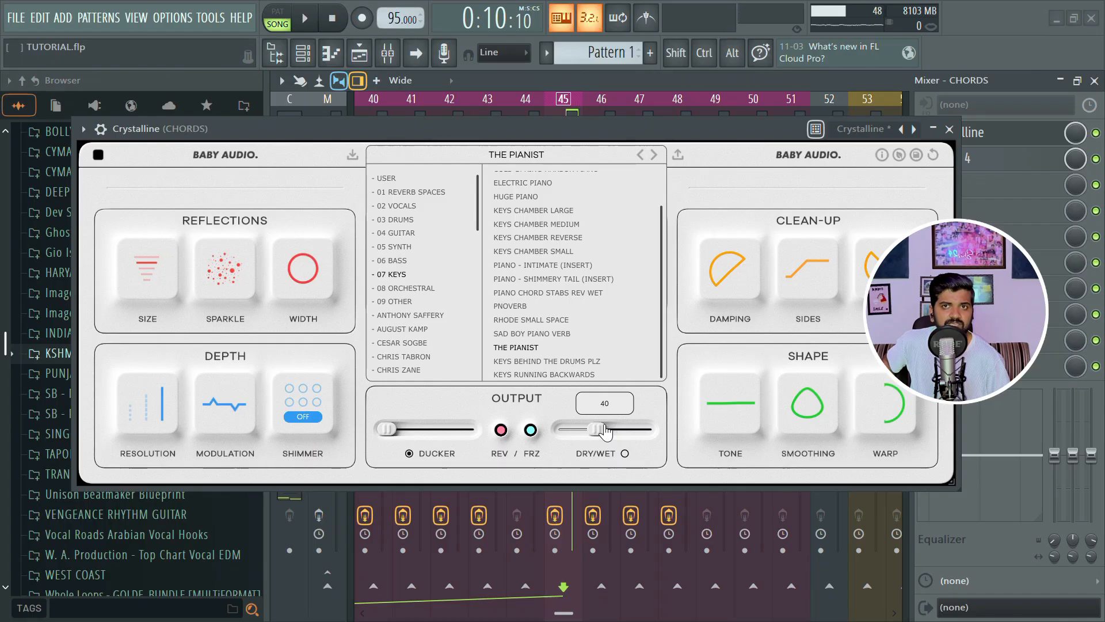
drag(605, 432, 517, 431)
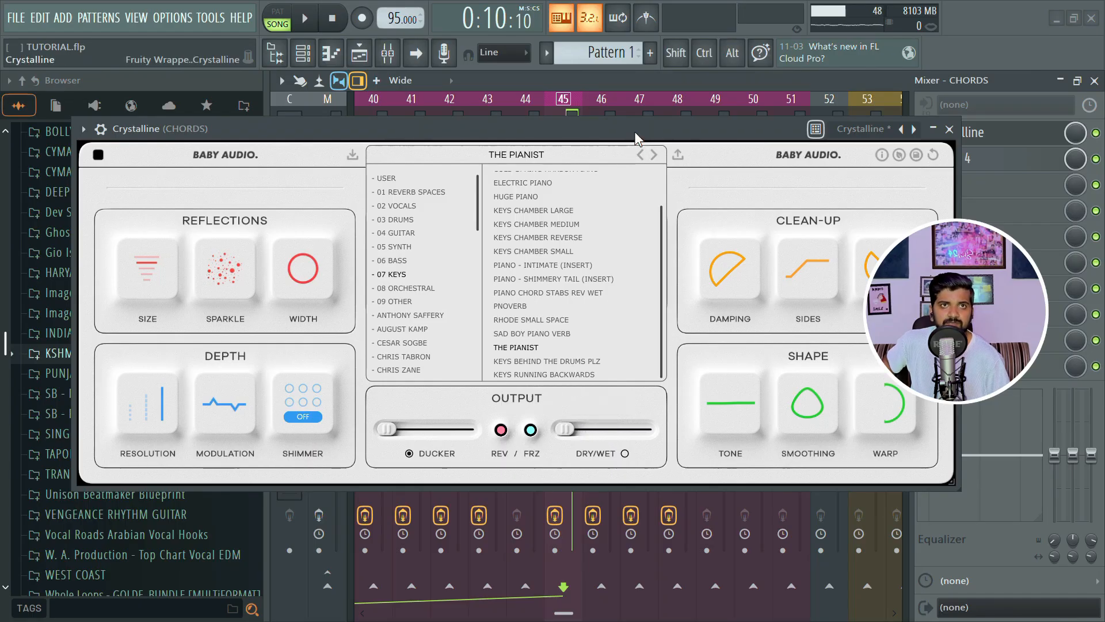
drag(636, 135, 637, 127)
key(space)
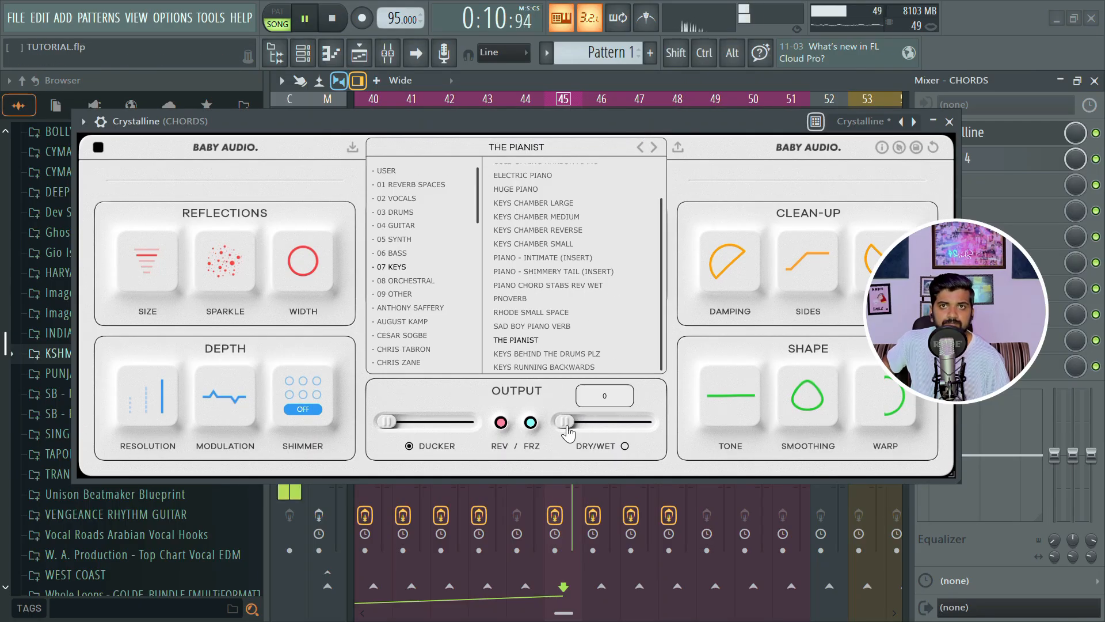
drag(566, 425, 583, 427)
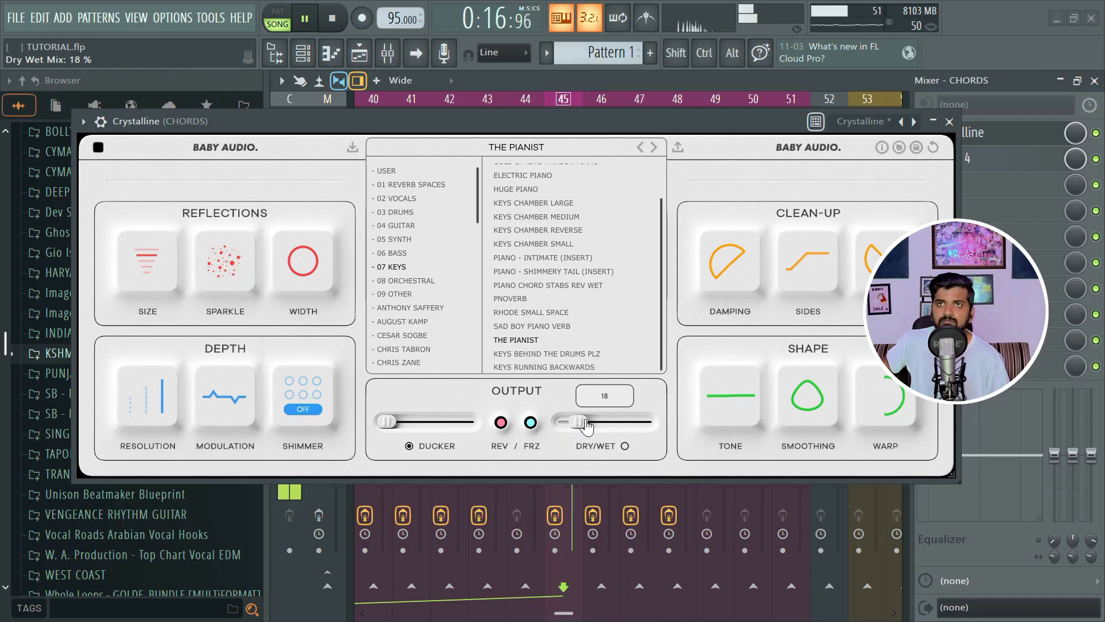
Close Crystalline and audition the soloed CHORDS track with the reverb off and on
click(948, 132)
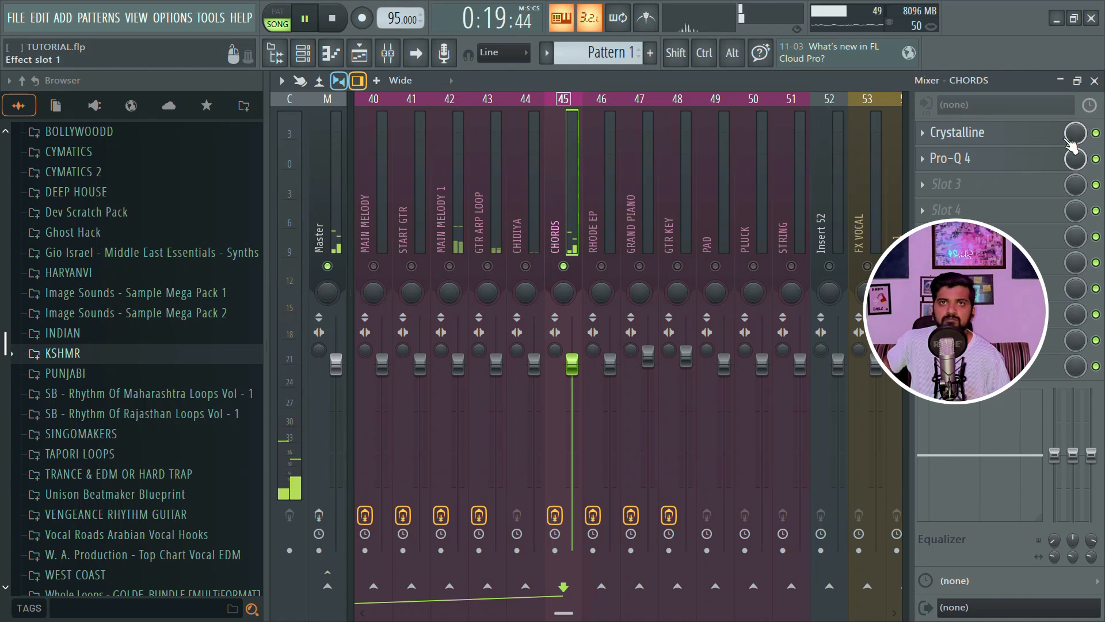
key(space)
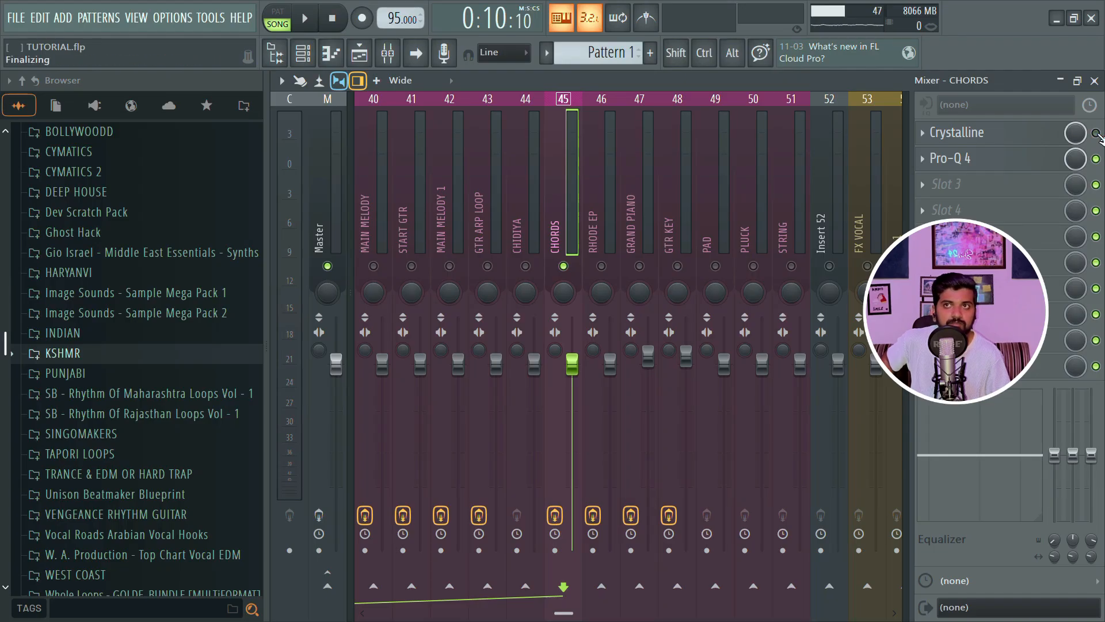
key(space)
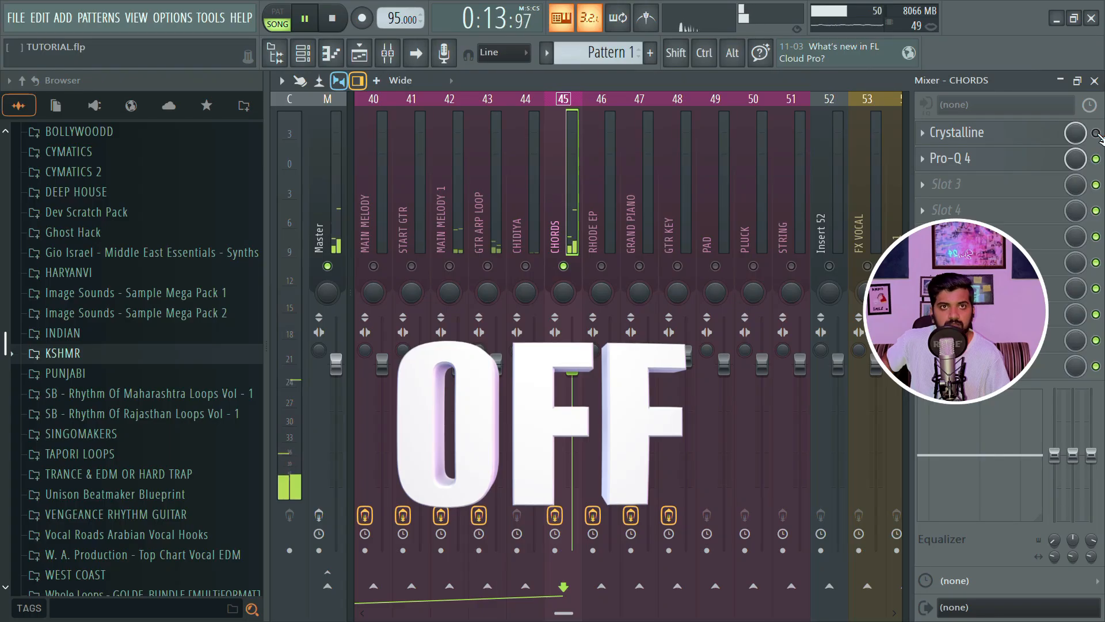
key(space)
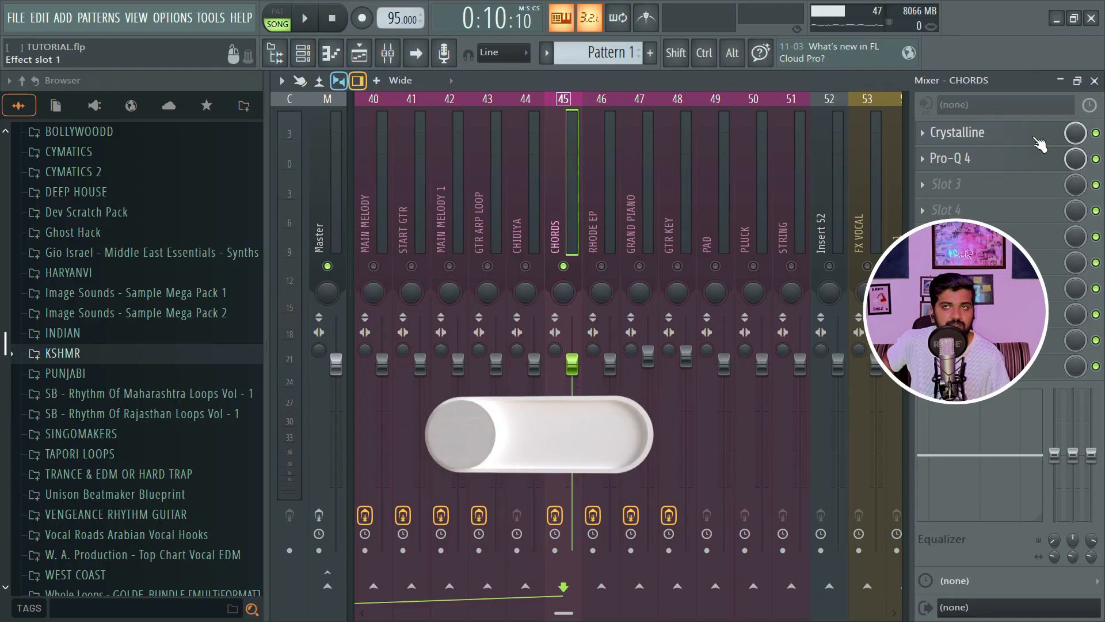
key(space)
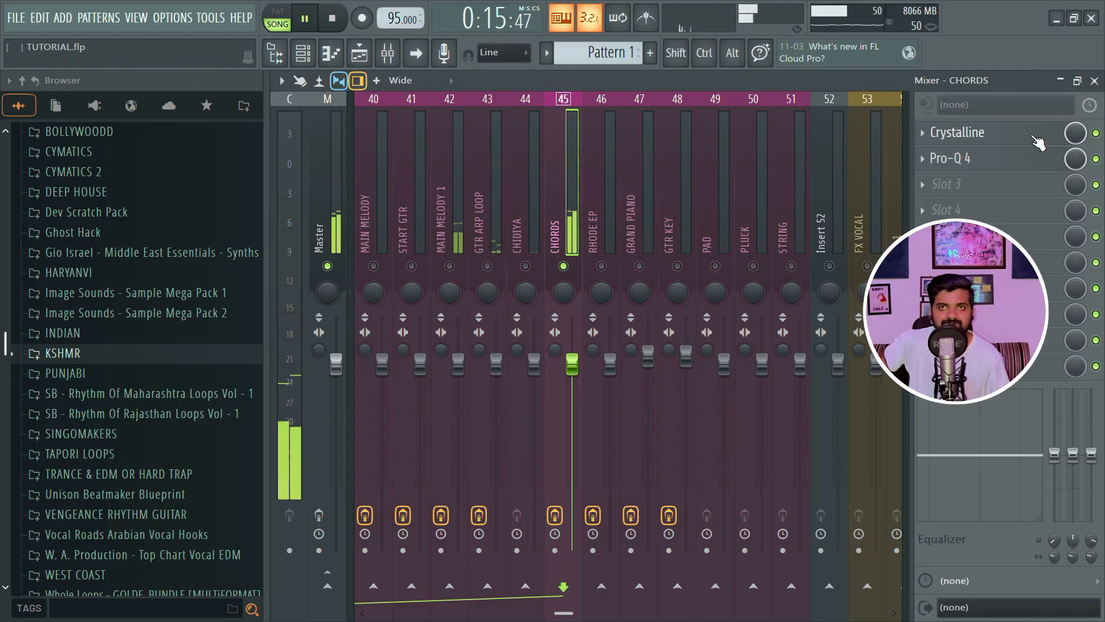
key(space)
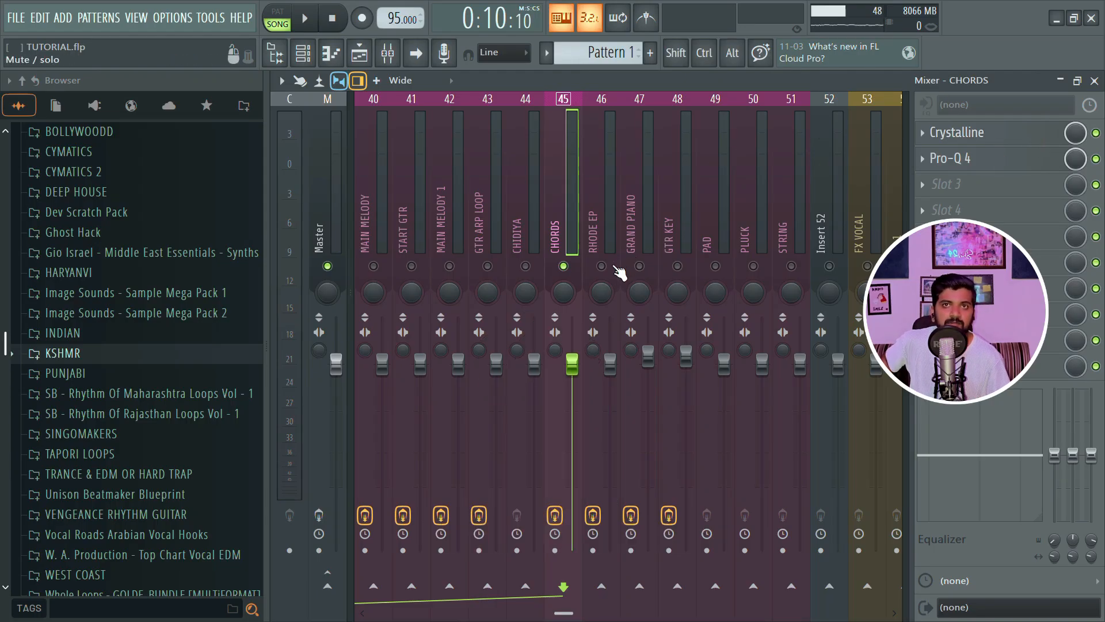
Solo the RHODE EP track and play its electric piano part from bar 25 of the playlist
click(599, 241)
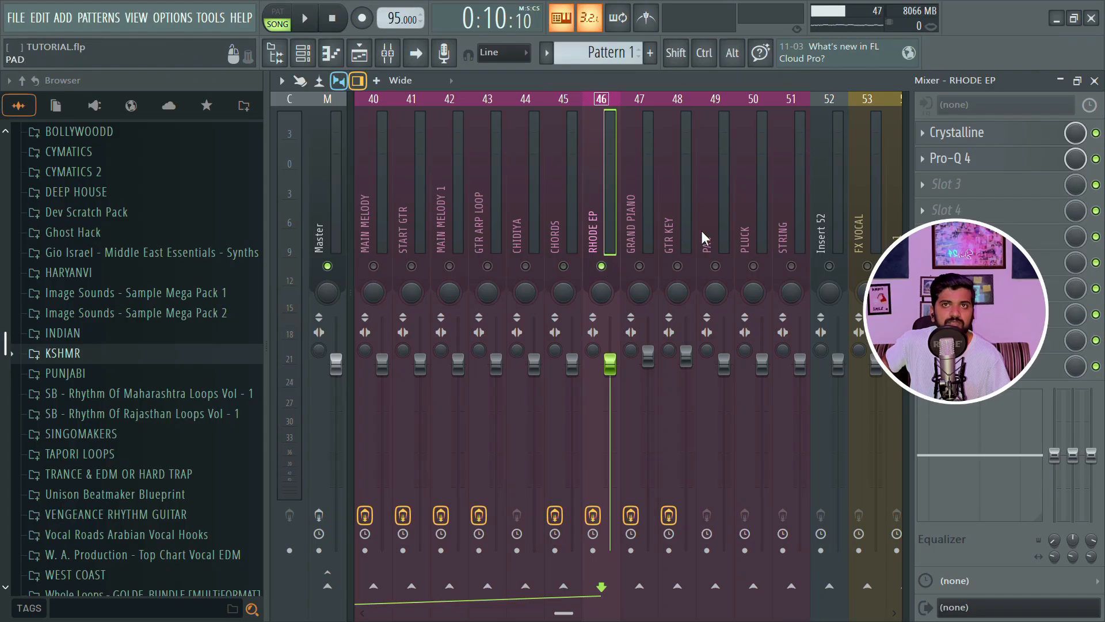
key(space)
click(359, 53)
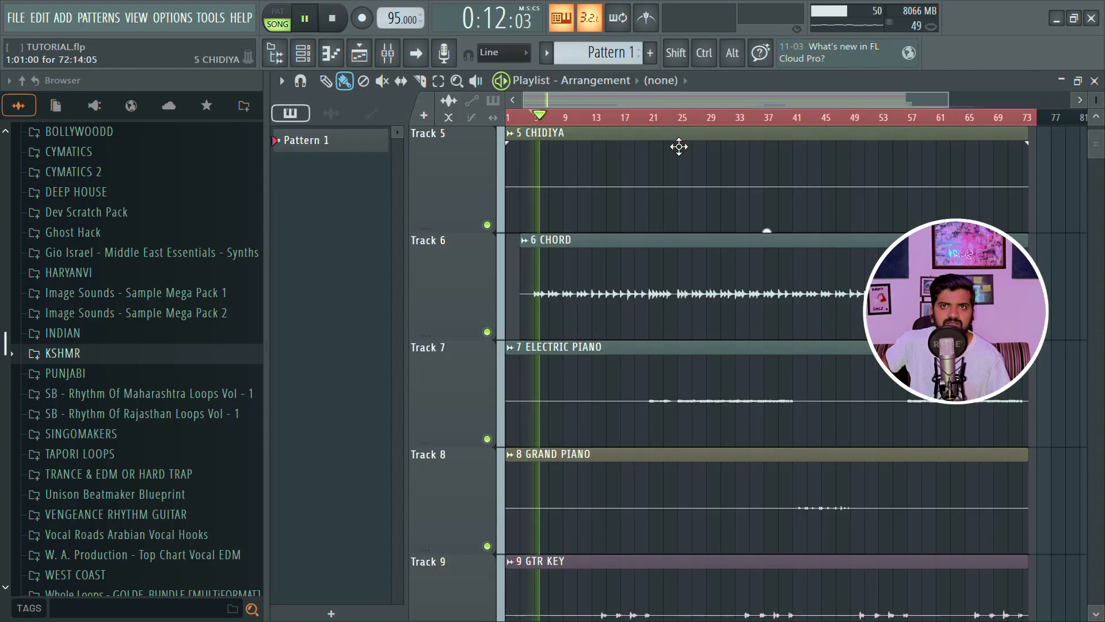
click(651, 117)
key(space)
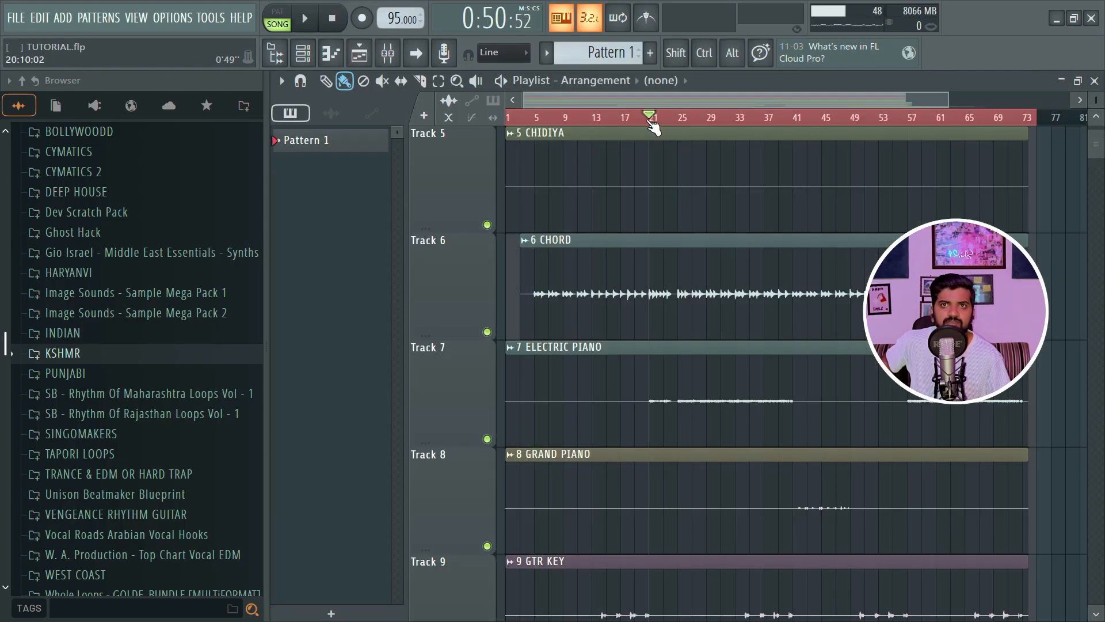
click(679, 117)
key(space)
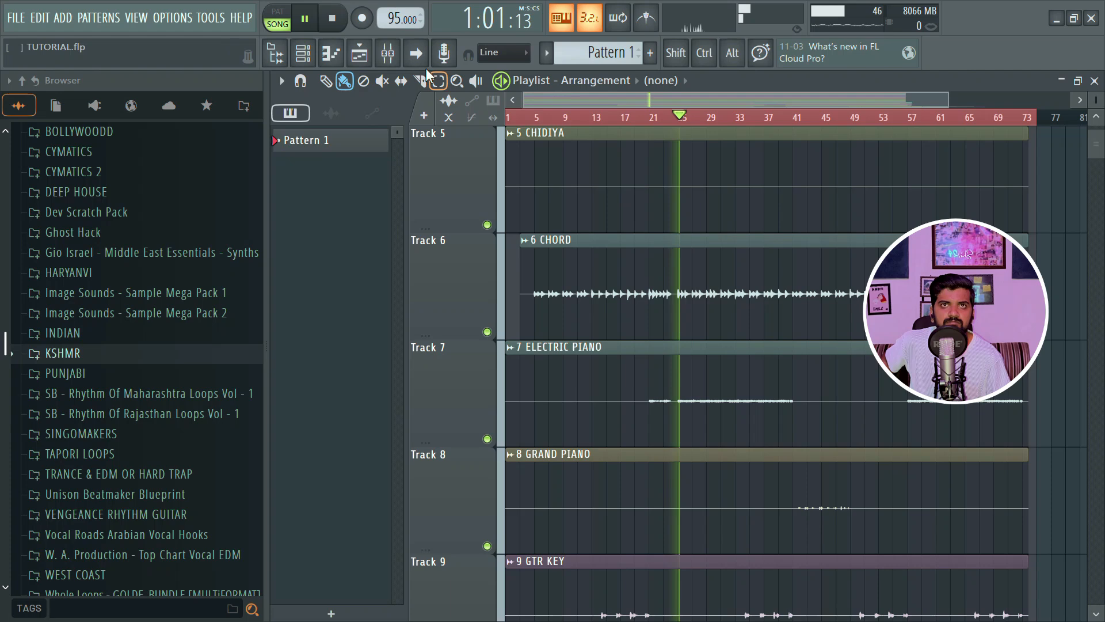
Stop playback, examine the preset and dry/wet level of Crystalline on RHODE EP, and select the GRAND PIANO mixer track
click(387, 53)
key(space)
click(955, 133)
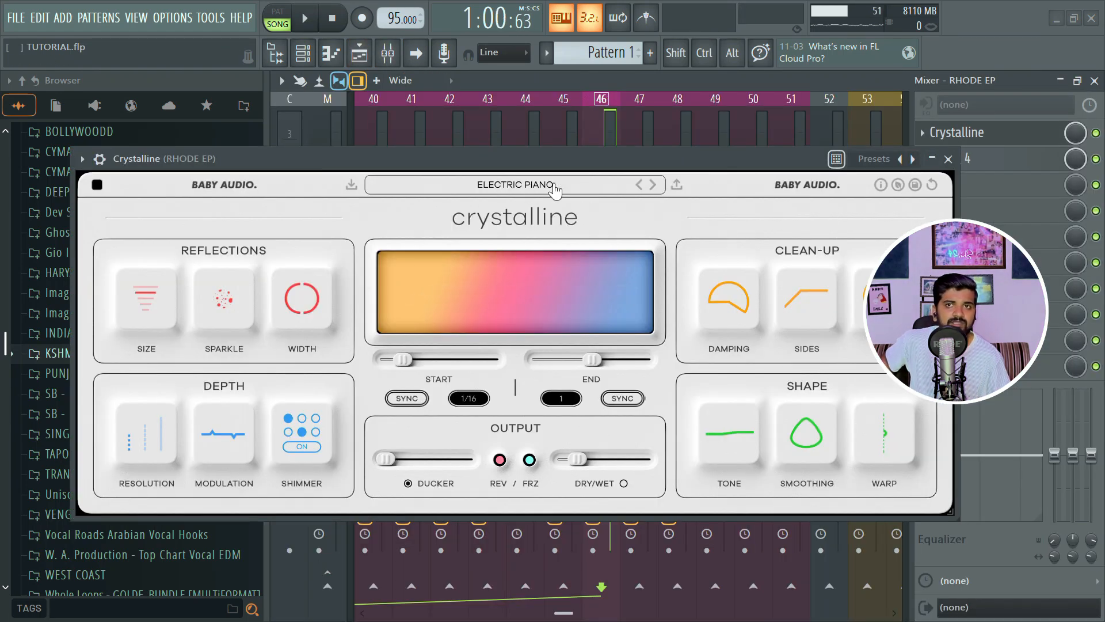
mouse_move(586, 471)
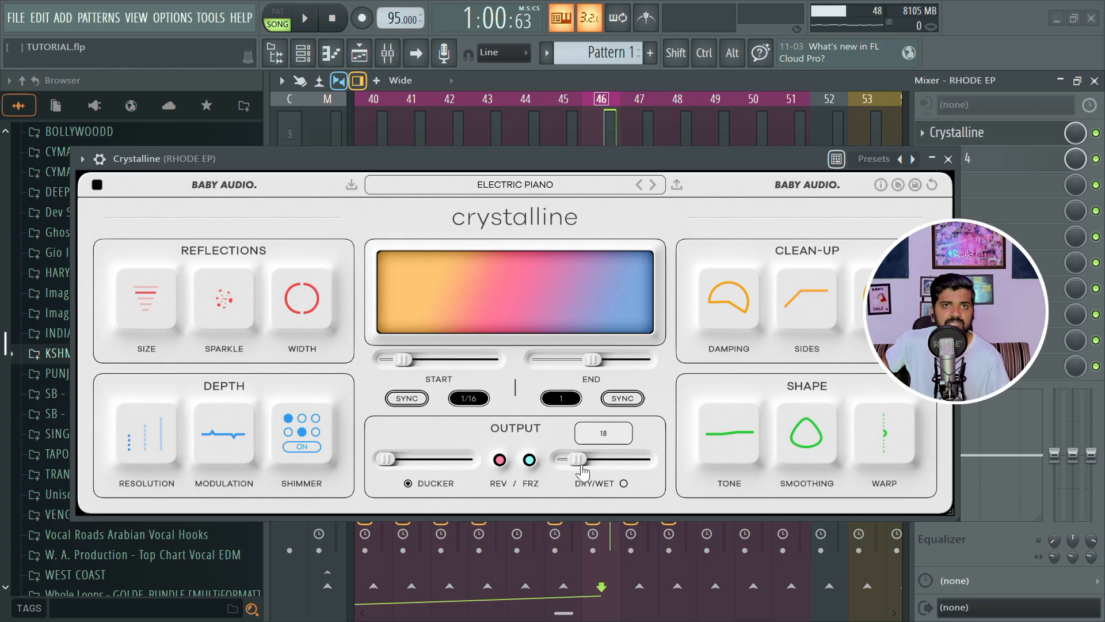
click(949, 159)
click(643, 207)
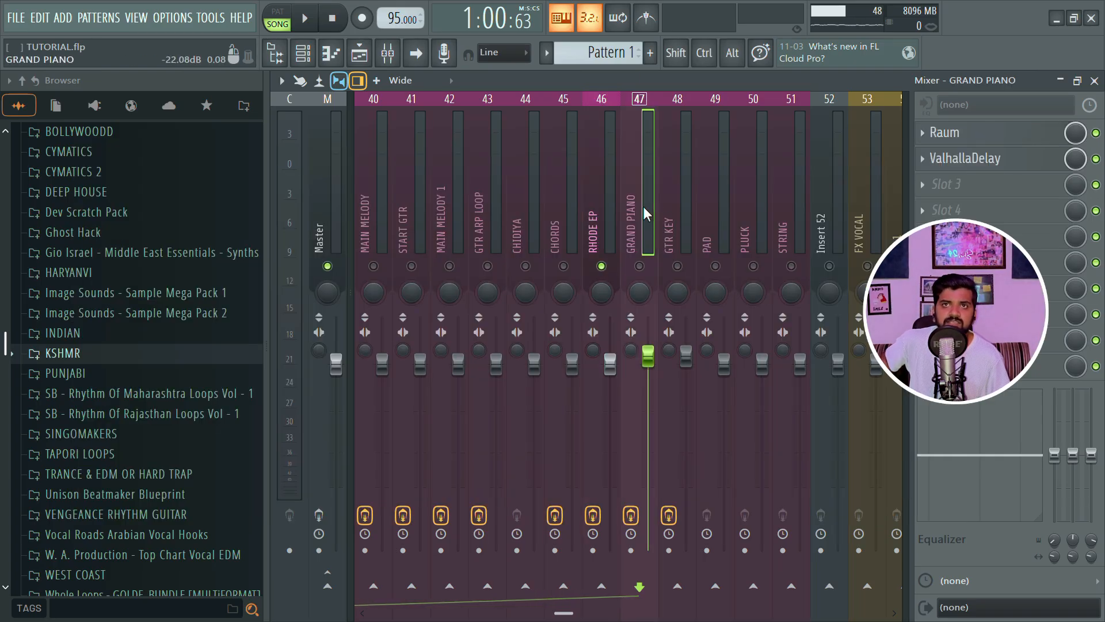
Solo the GRAND PIANO mixer track and play its piano part from about bar 43 of the playlist
click(387, 52)
scroll(854, 188, down, 3)
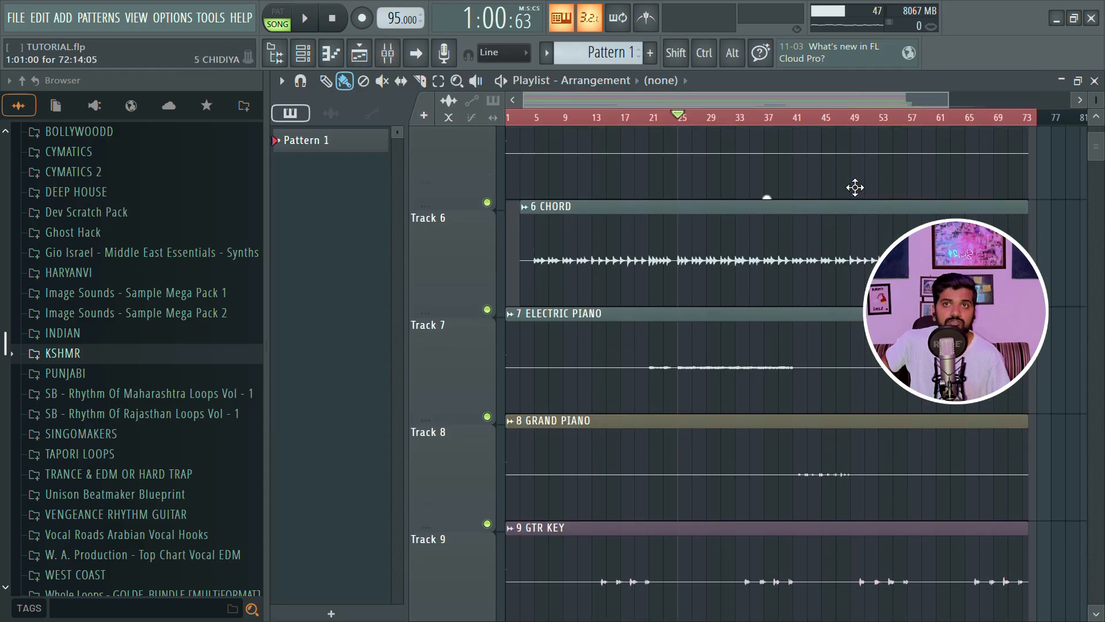
click(799, 118)
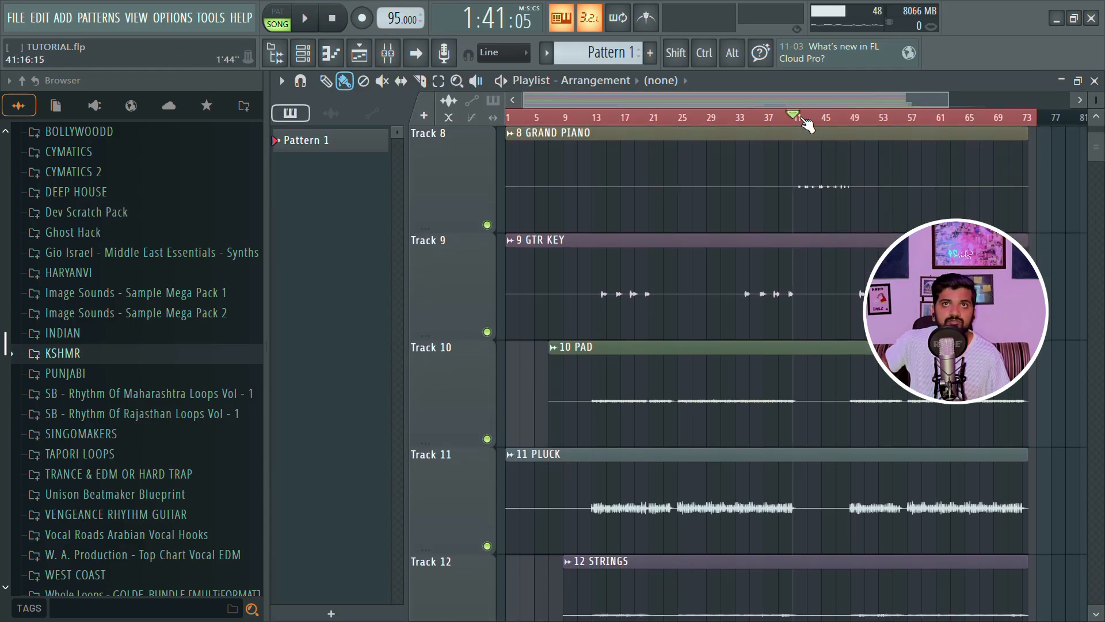
click(807, 119)
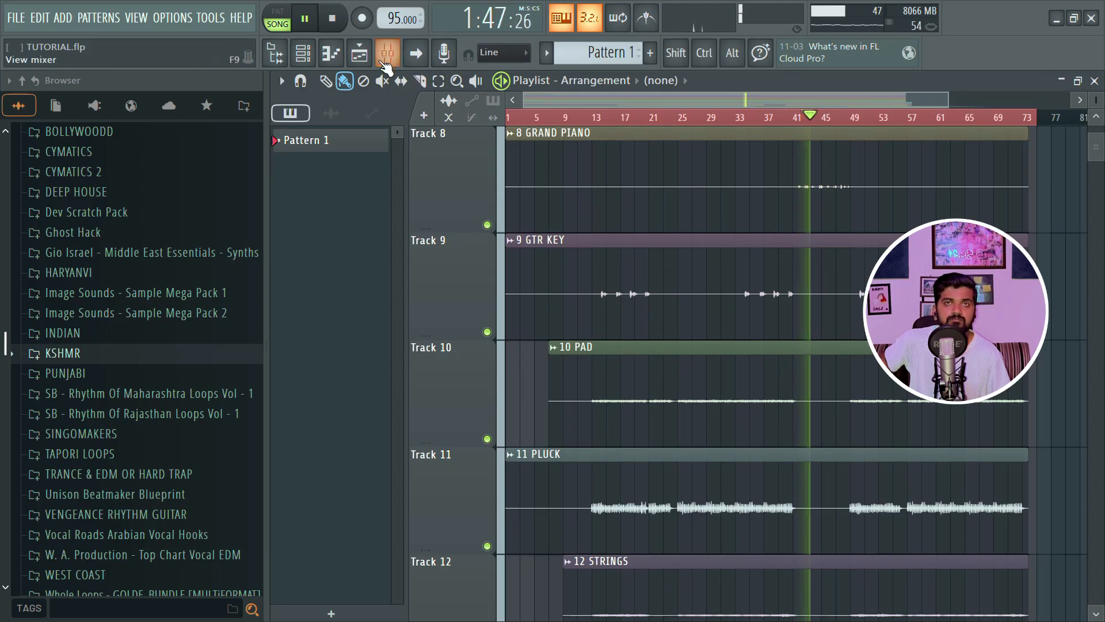
click(387, 52)
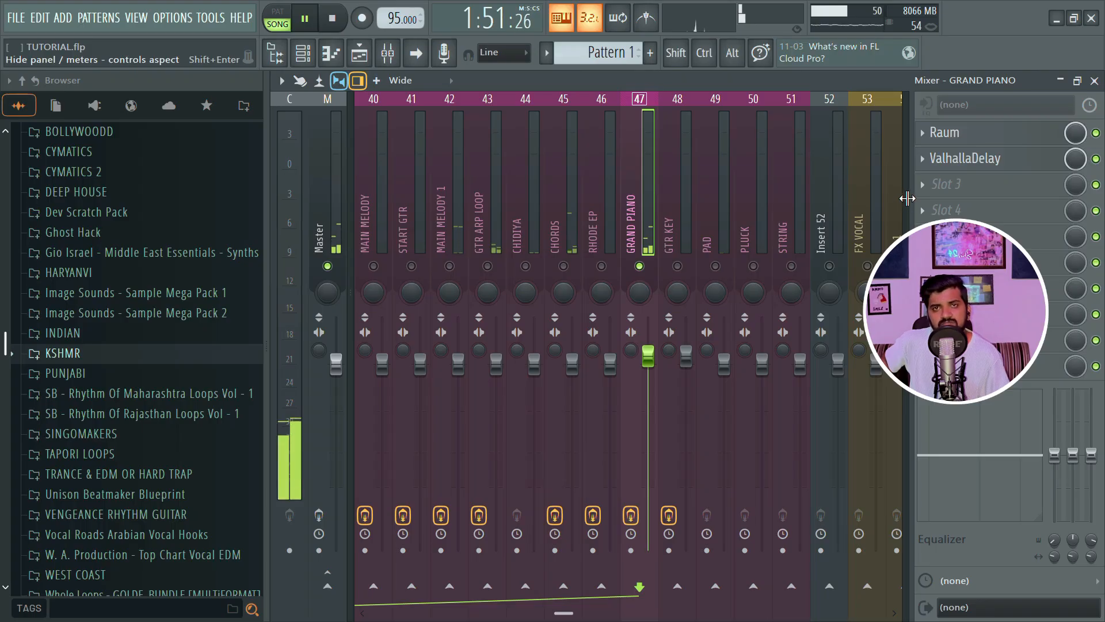
key(space)
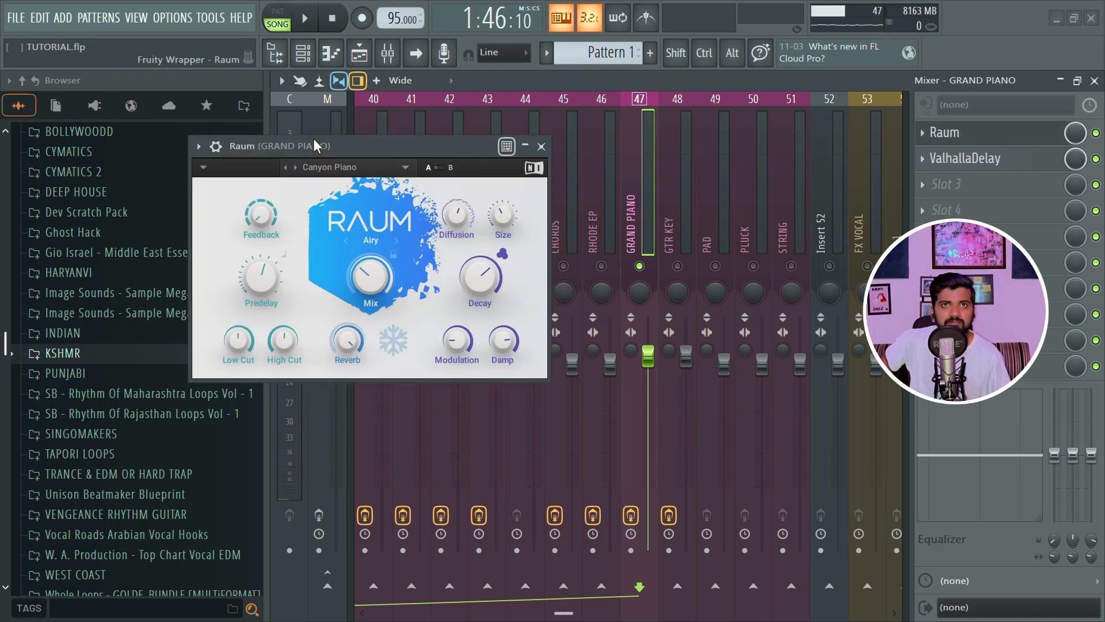
Examine Raum's factory presets on GRAND PIANO, including the Small and Large groups, keeping the Canyon Piano preset
drag(314, 139, 385, 144)
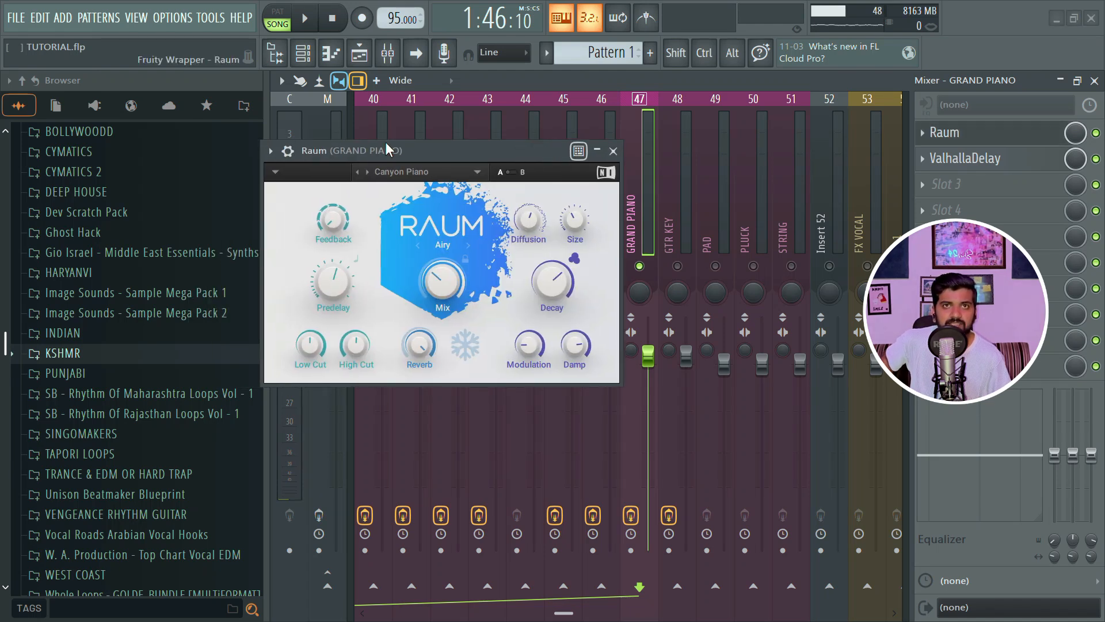
click(409, 173)
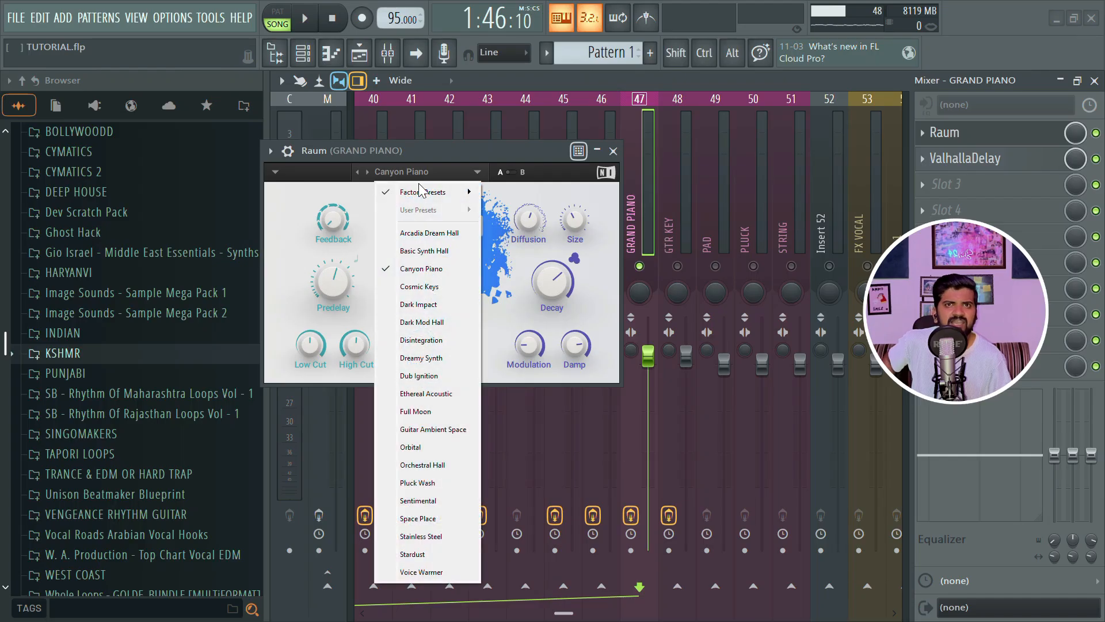
mouse_move(440, 197)
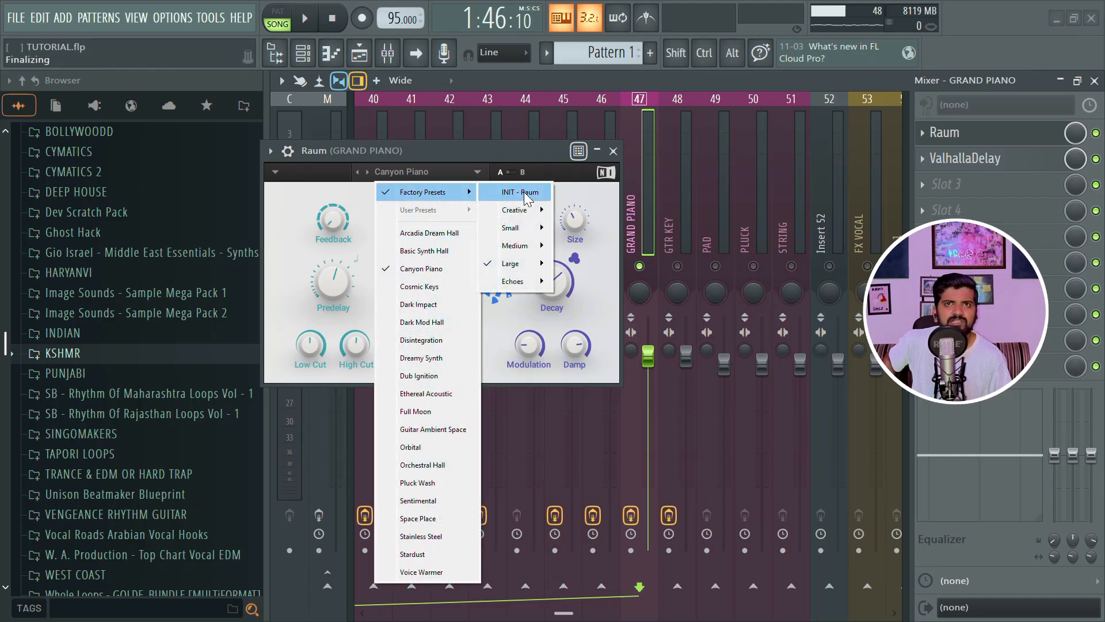
mouse_move(525, 232)
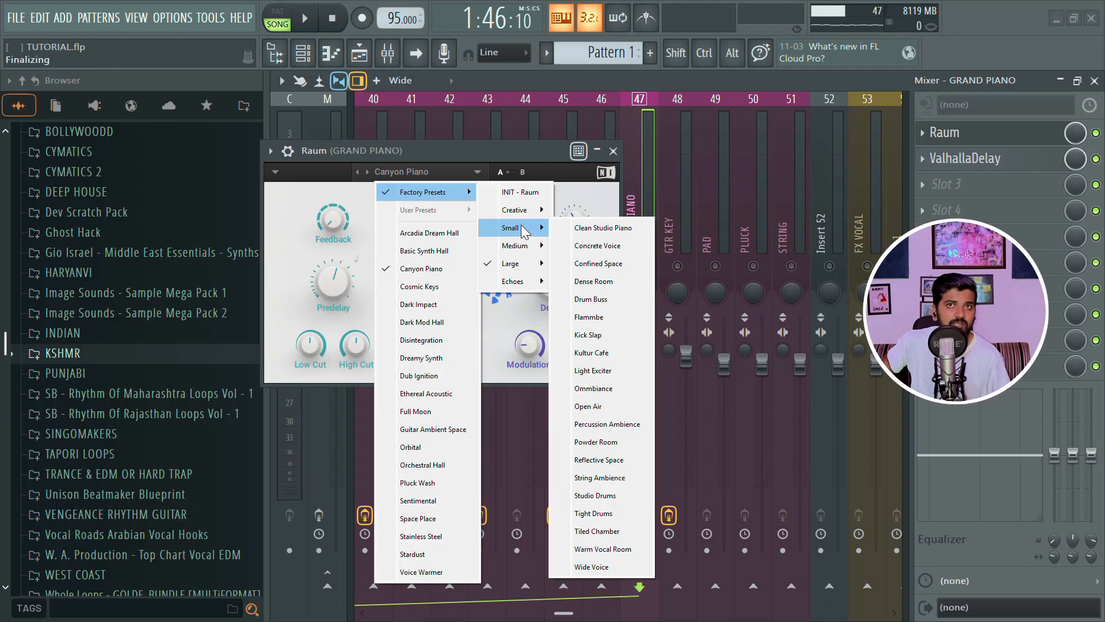
mouse_move(524, 250)
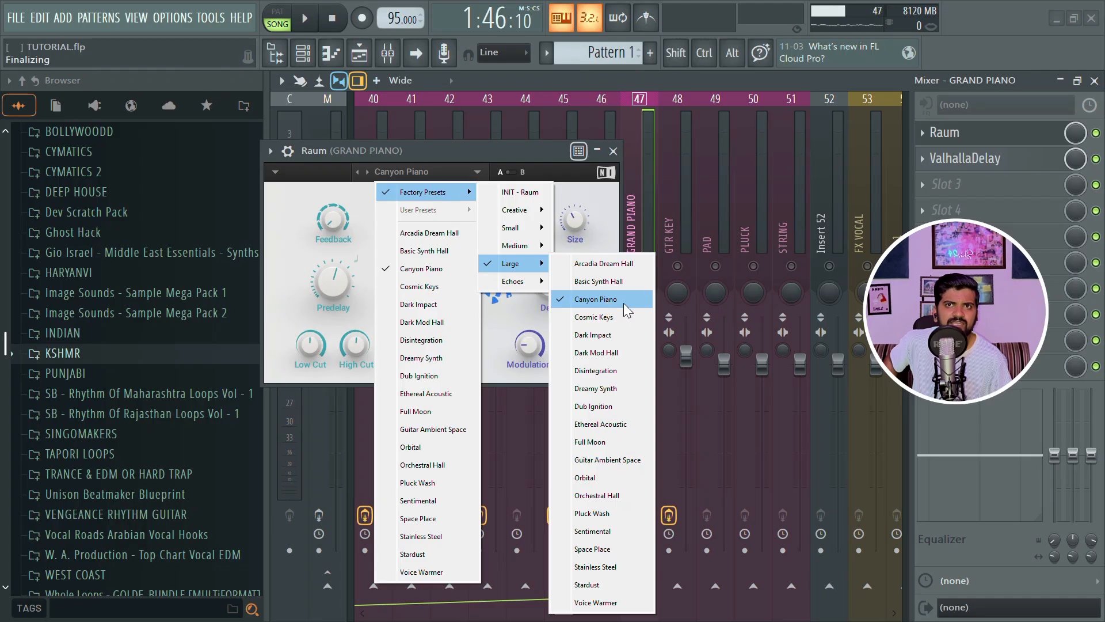
click(620, 217)
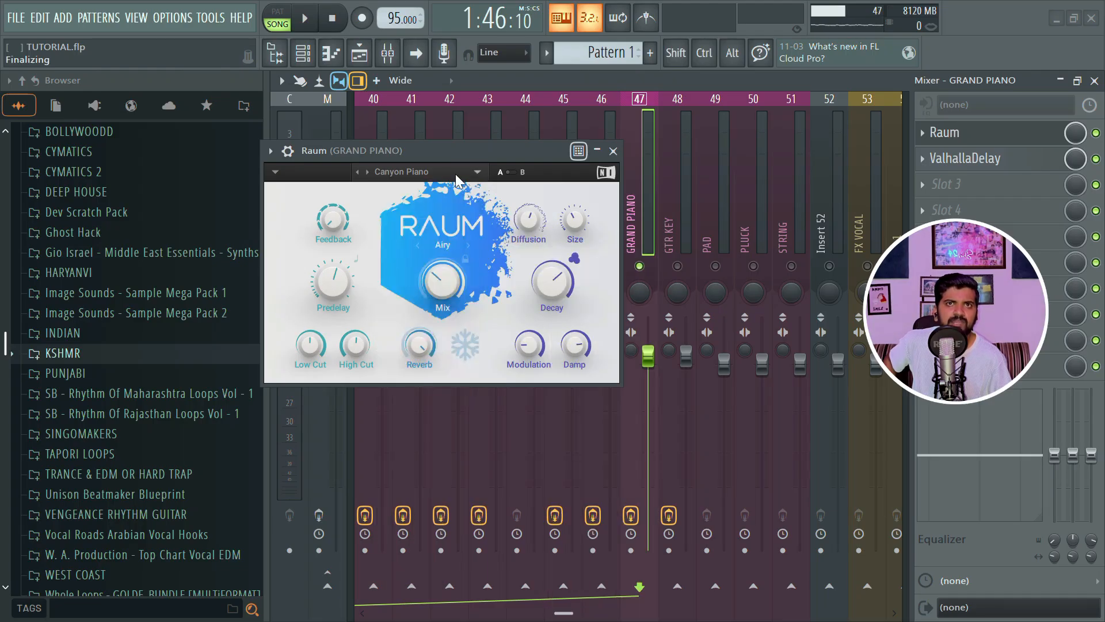
Raise Raum's mix to 100%, lower it again while the grand piano plays, and close the plugin
drag(479, 150, 495, 154)
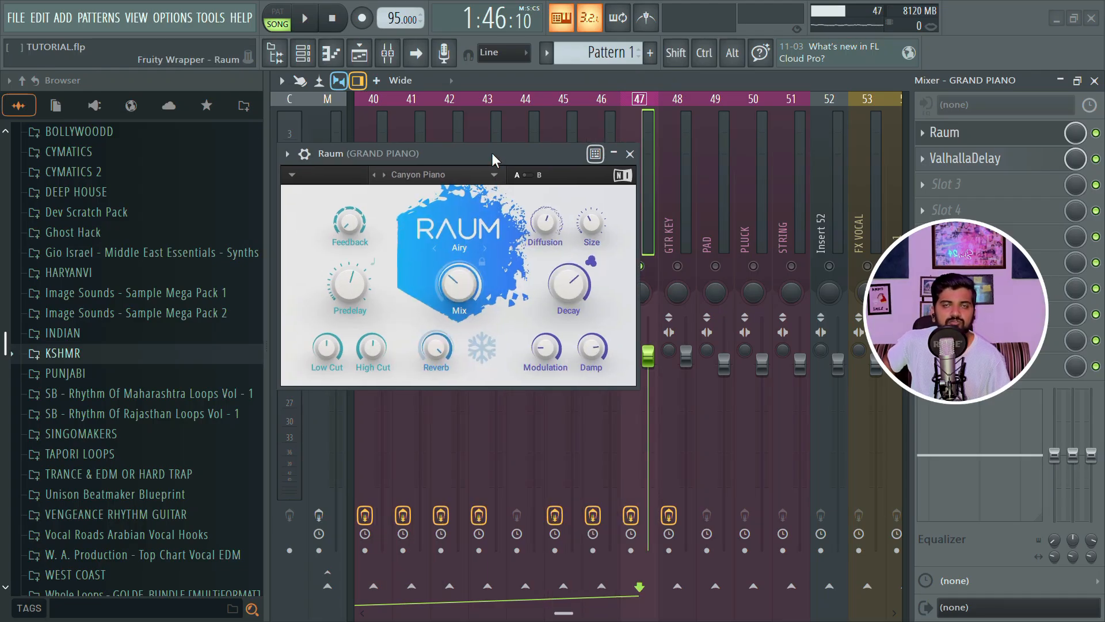
drag(465, 288, 466, 198)
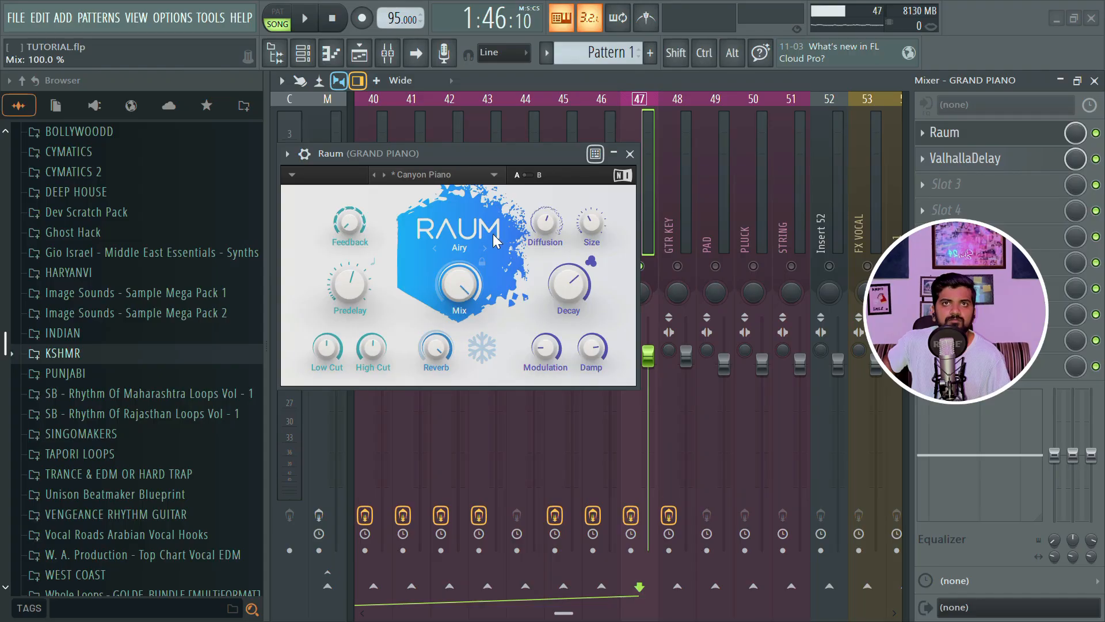
drag(492, 151, 524, 176)
key(space)
mouse_move(496, 309)
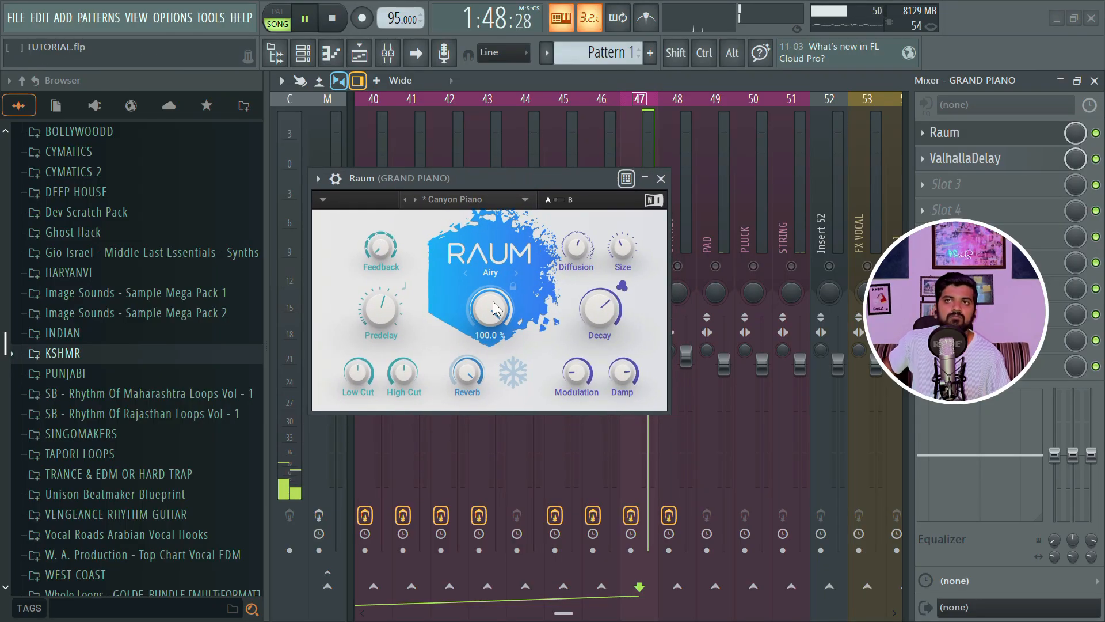
drag(494, 310, 493, 384)
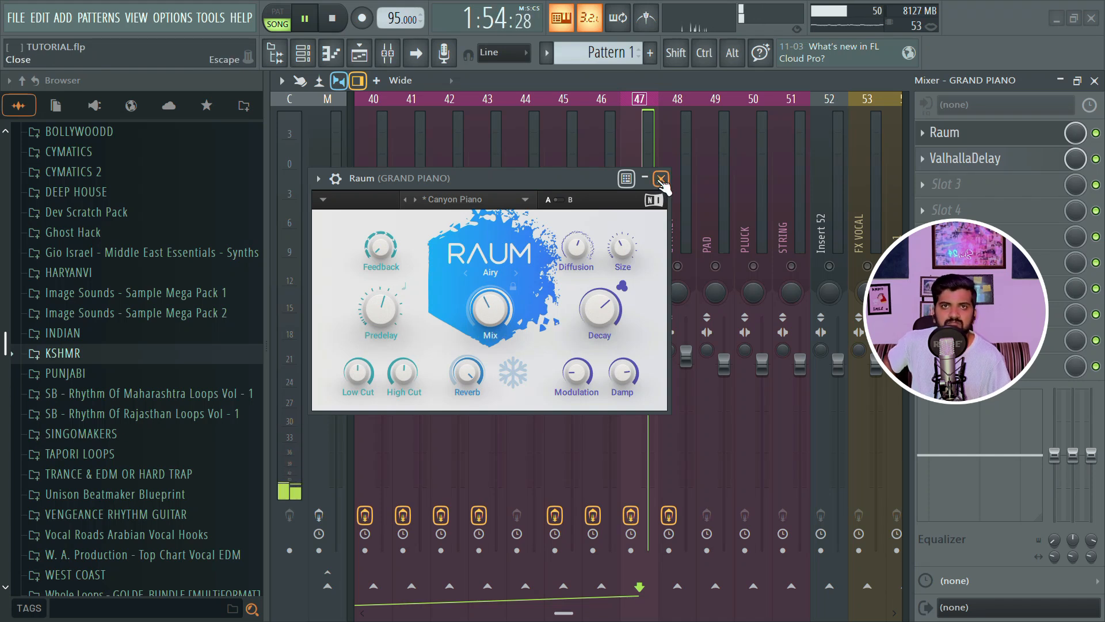
click(661, 179)
key(space)
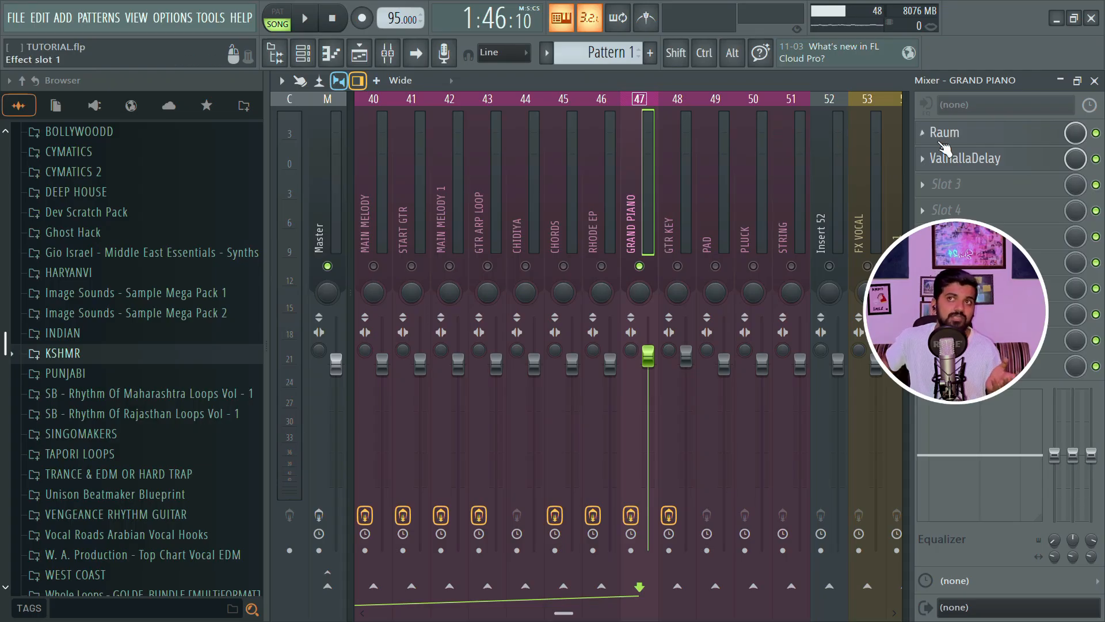
Compare the effect slots of the RHODE EP, GRAND PIANO, GTR KEY, PAD, PLUCK, CHORDS and CHIDIYA mixer tracks
click(611, 193)
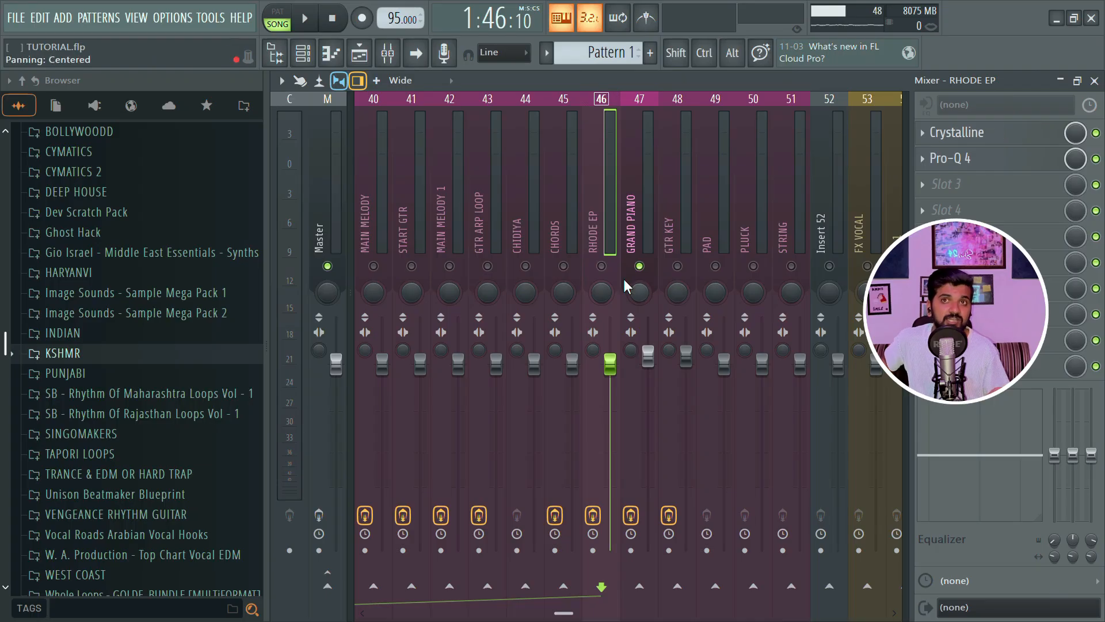
click(649, 200)
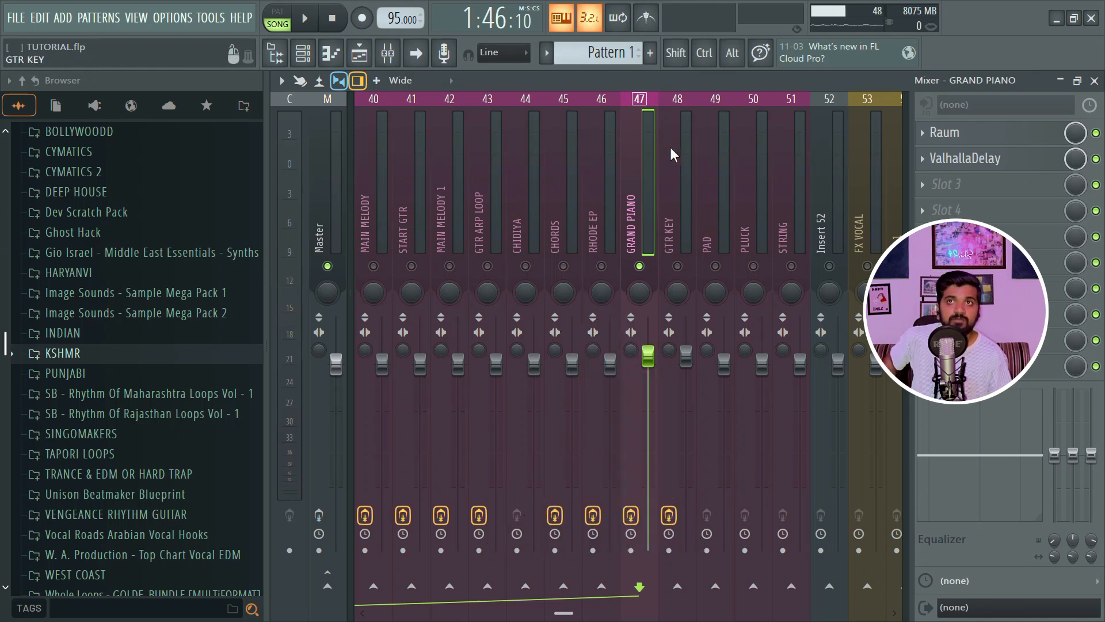
click(674, 217)
click(706, 202)
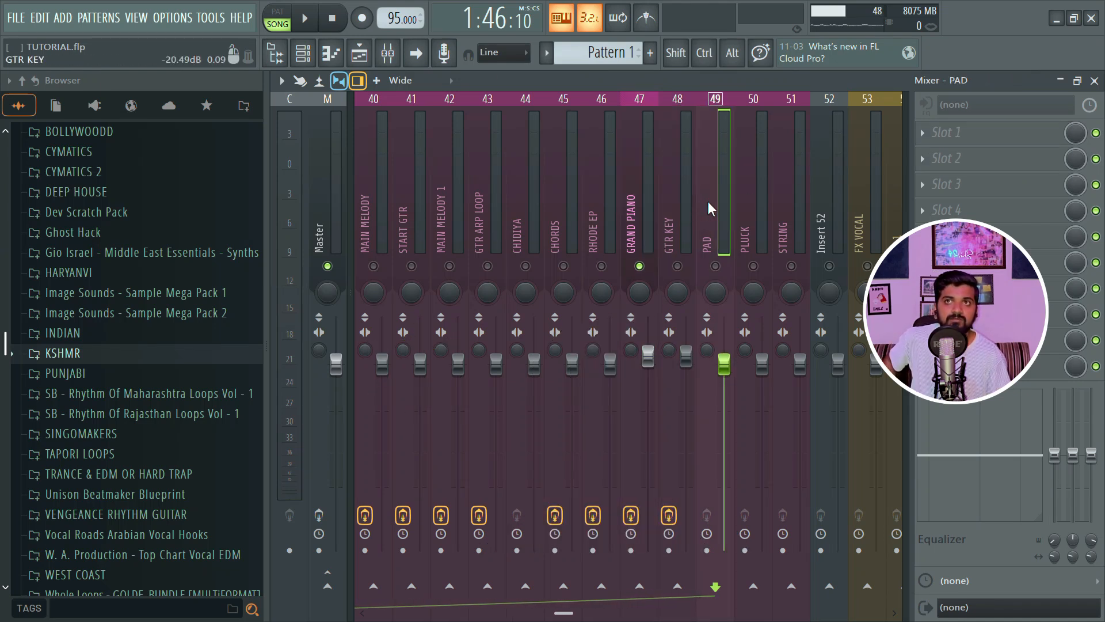
click(742, 202)
click(669, 197)
click(568, 181)
click(616, 189)
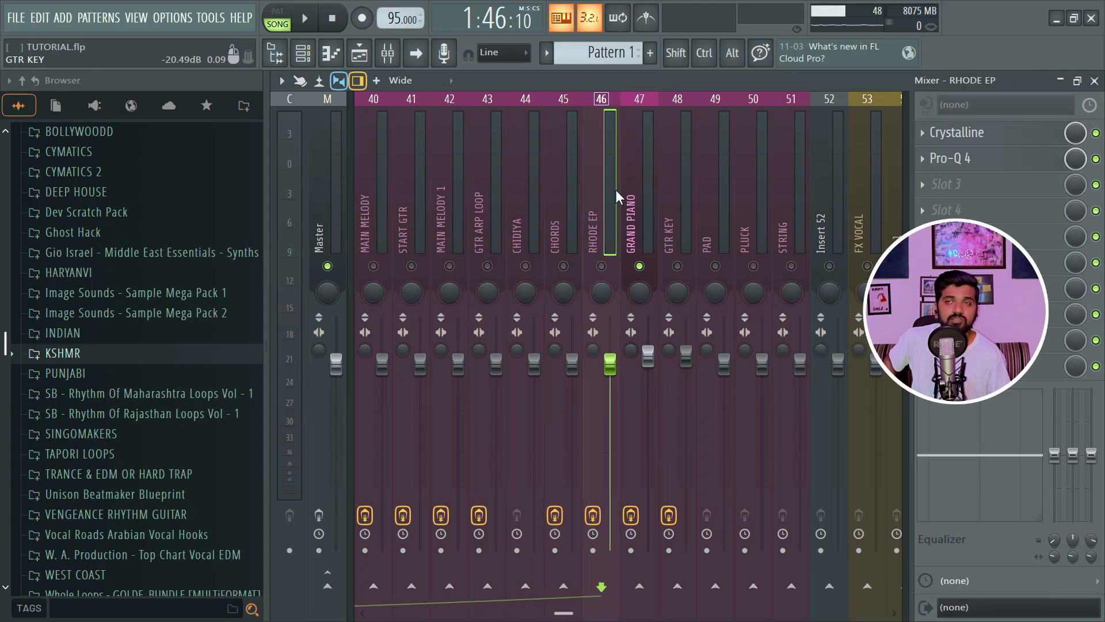
click(634, 192)
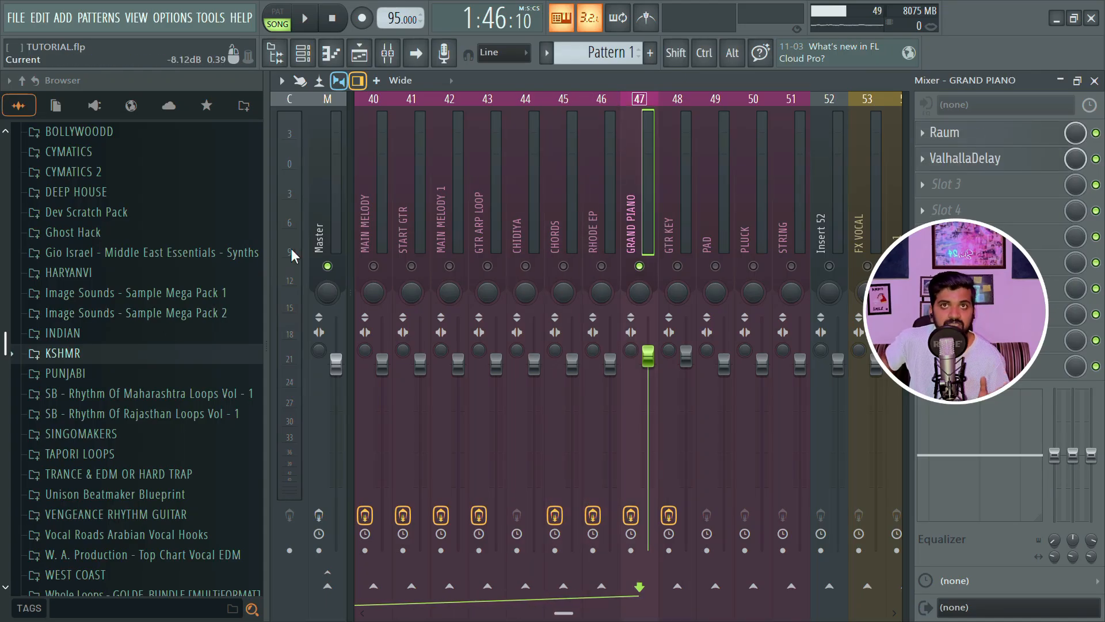
click(531, 239)
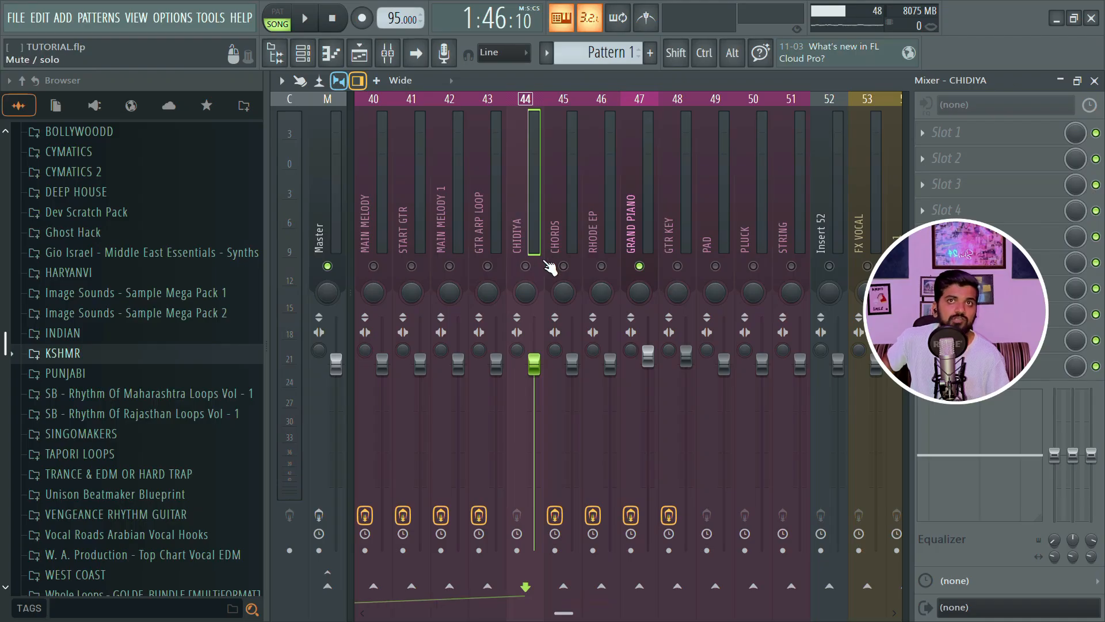
Audition the soloed CHORDS track and load ValhallaDelay into its third effect slot
click(556, 241)
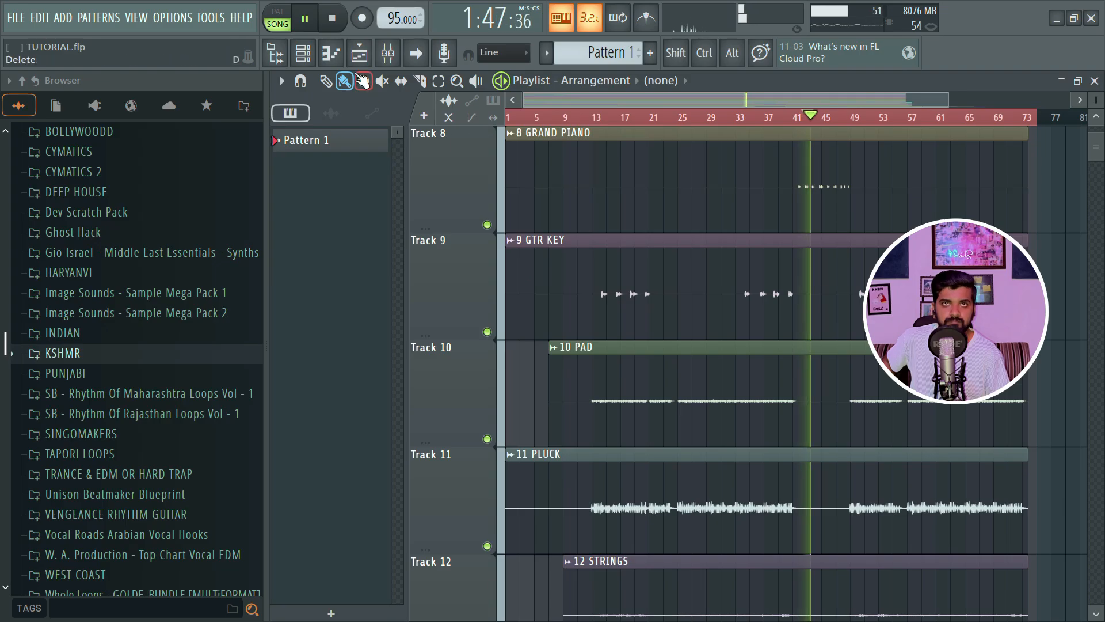
key(F9)
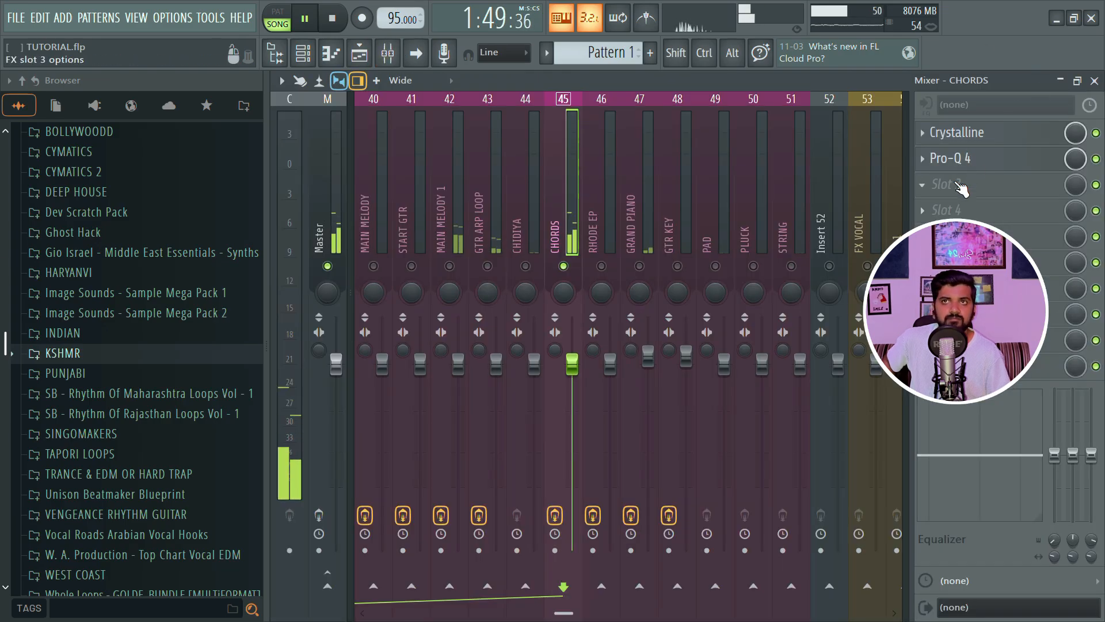
key(space)
click(979, 184)
mouse_move(944, 204)
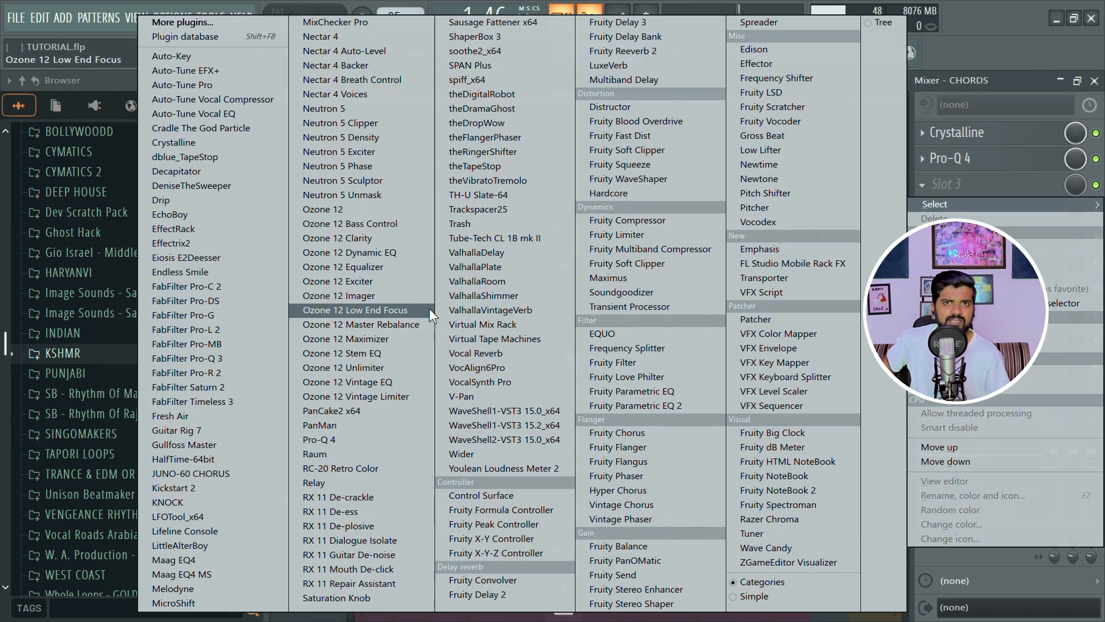
click(521, 253)
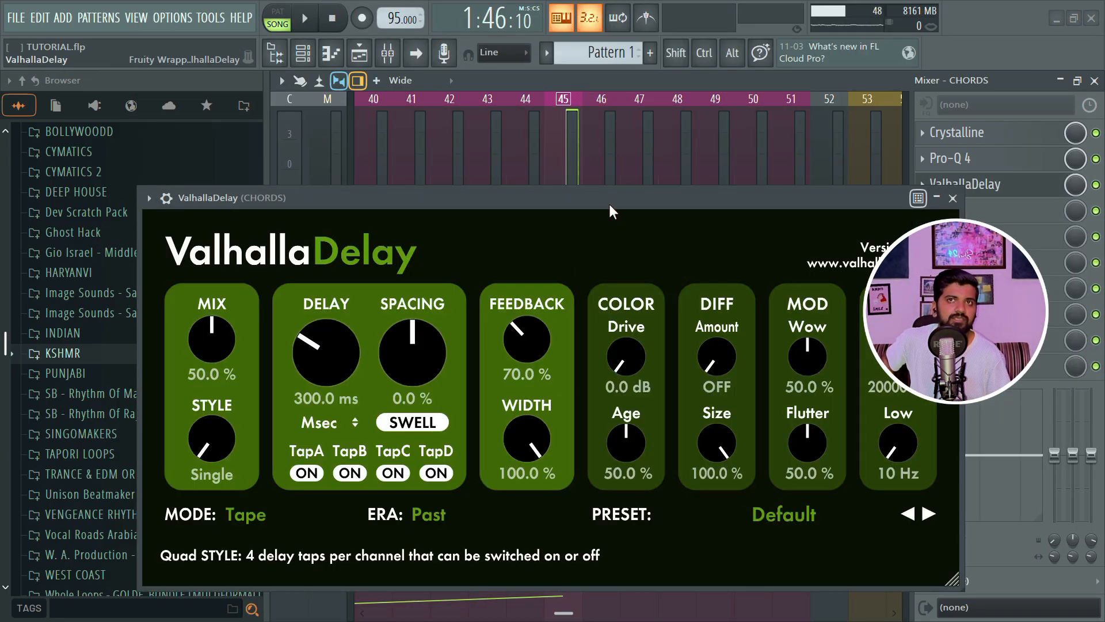
Set ValhallaDelay's mix to 50.8% and sync its delay time to Note
drag(609, 204, 599, 127)
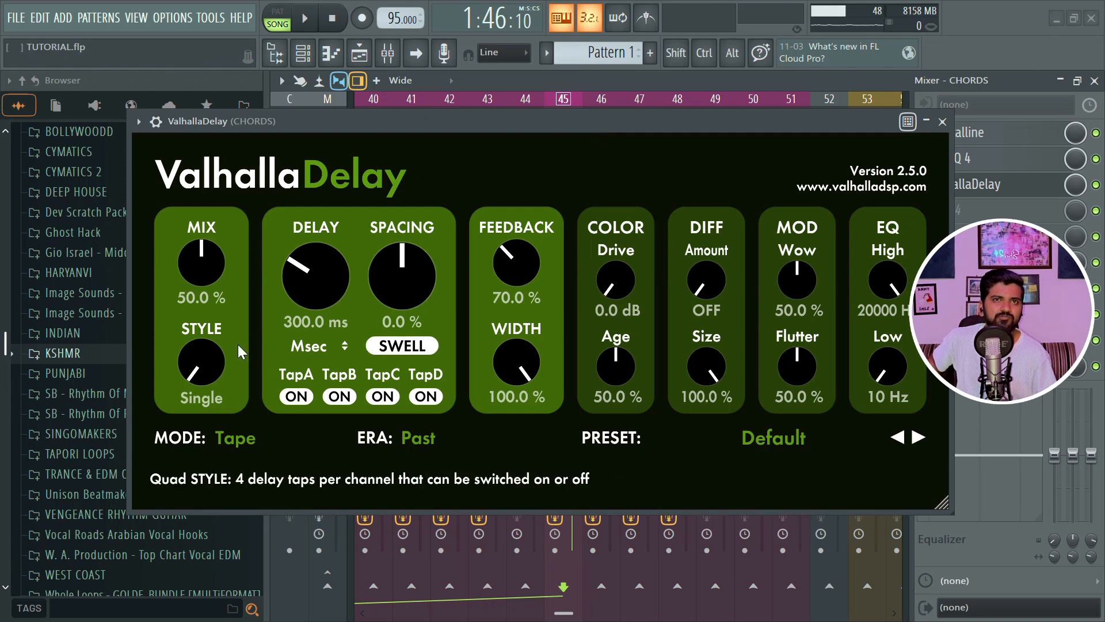
mouse_move(216, 263)
mouse_down()
mouse_move(207, 377)
mouse_move(209, 268)
mouse_up()
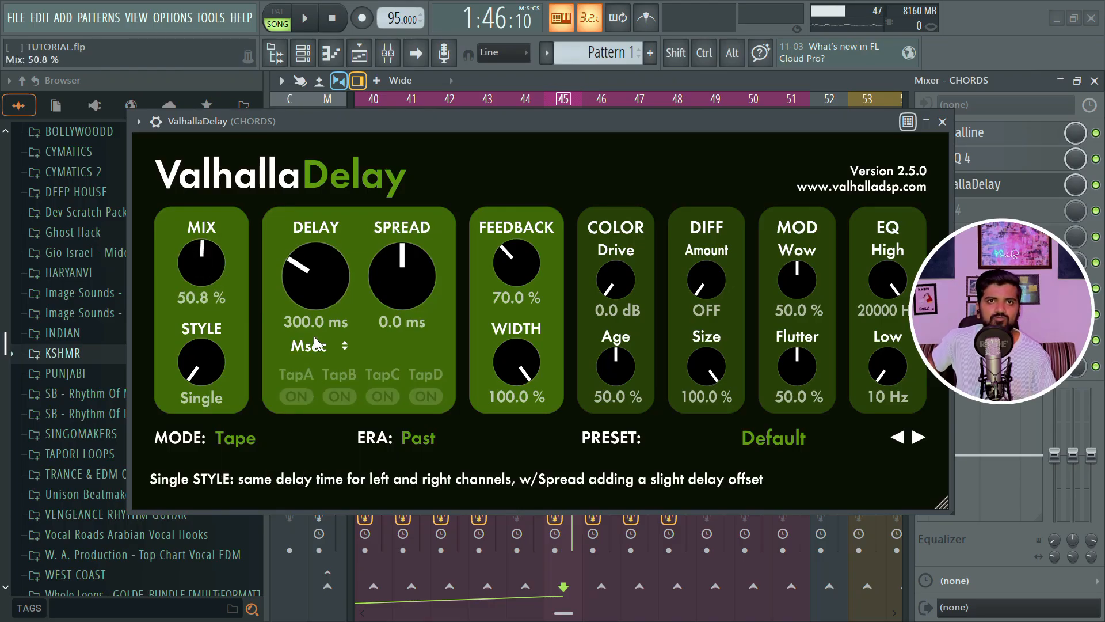
click(312, 352)
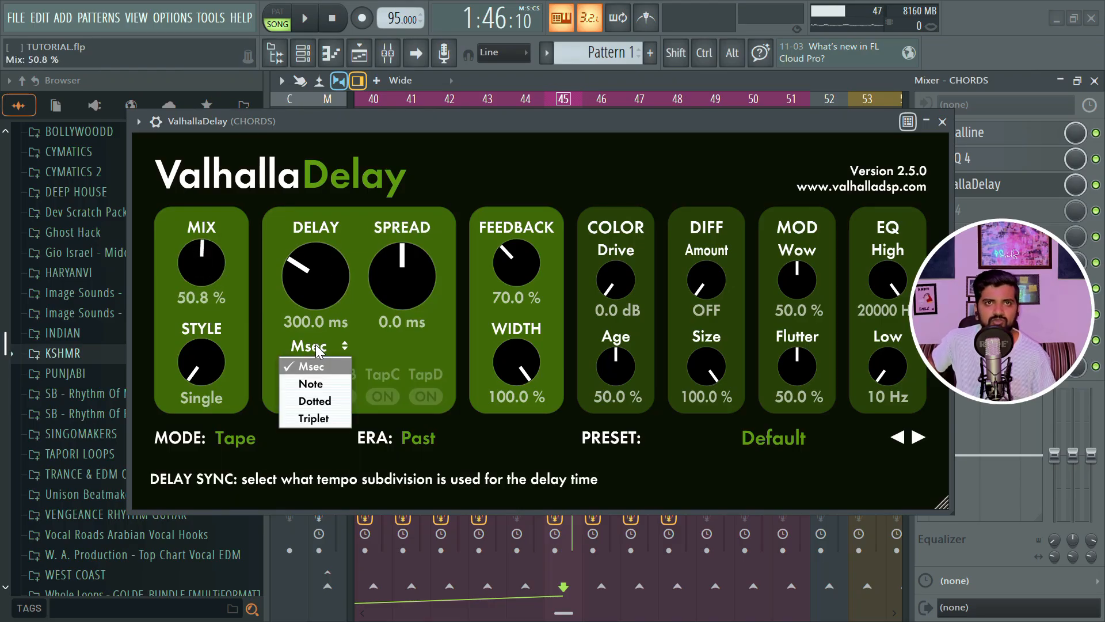
click(321, 384)
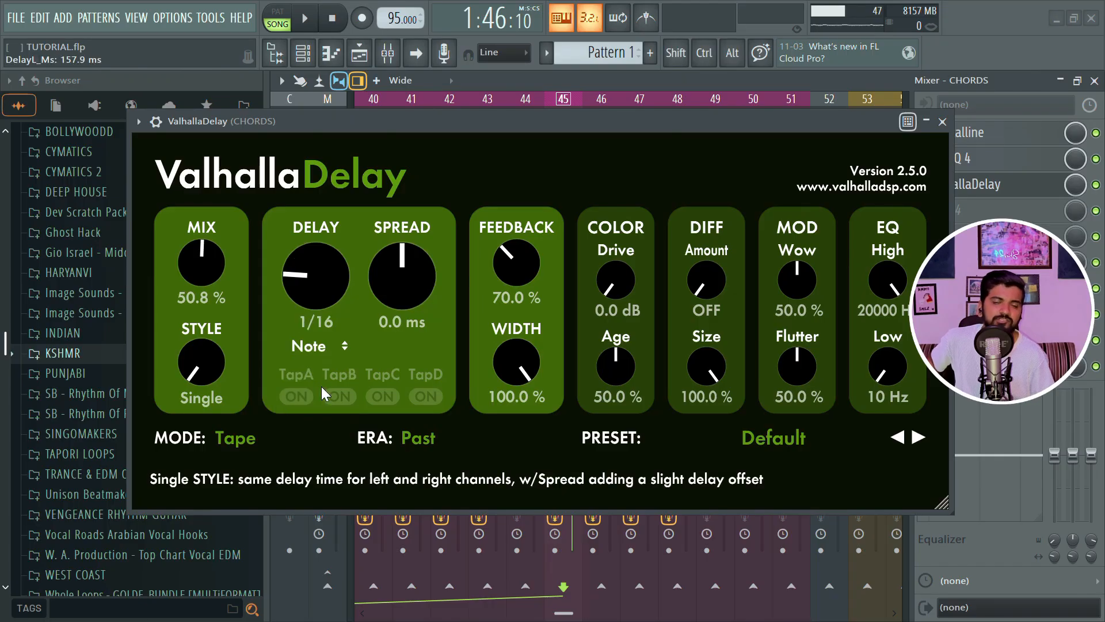
drag(438, 126, 426, 125)
Play the chords while trying a 1/2 note delay, and set the delay time to 1/4
key(space)
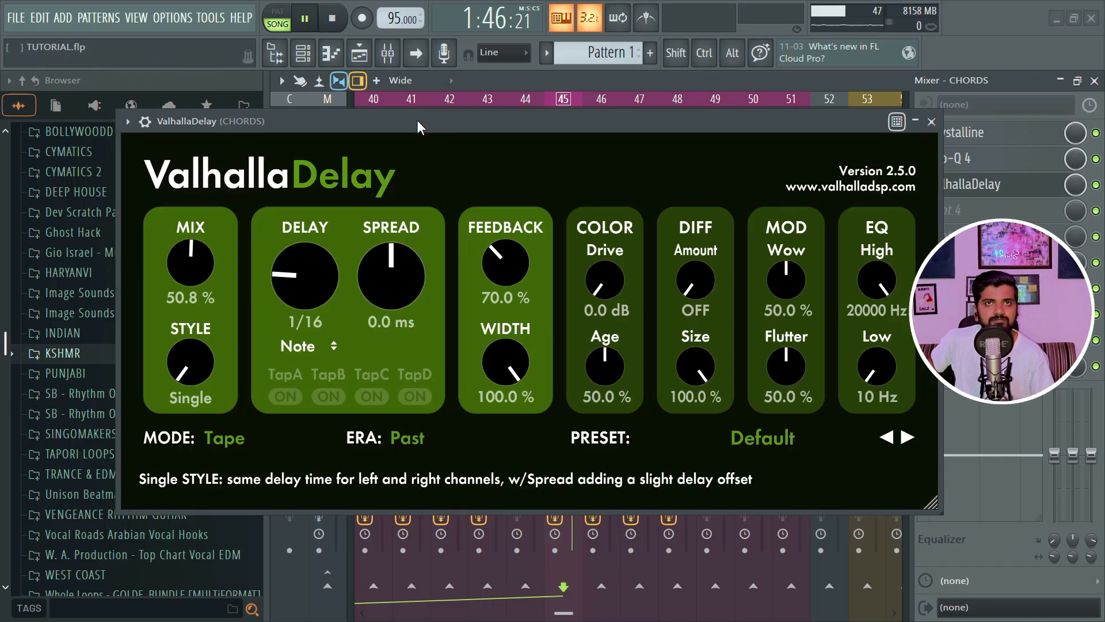
drag(329, 278, 325, 212)
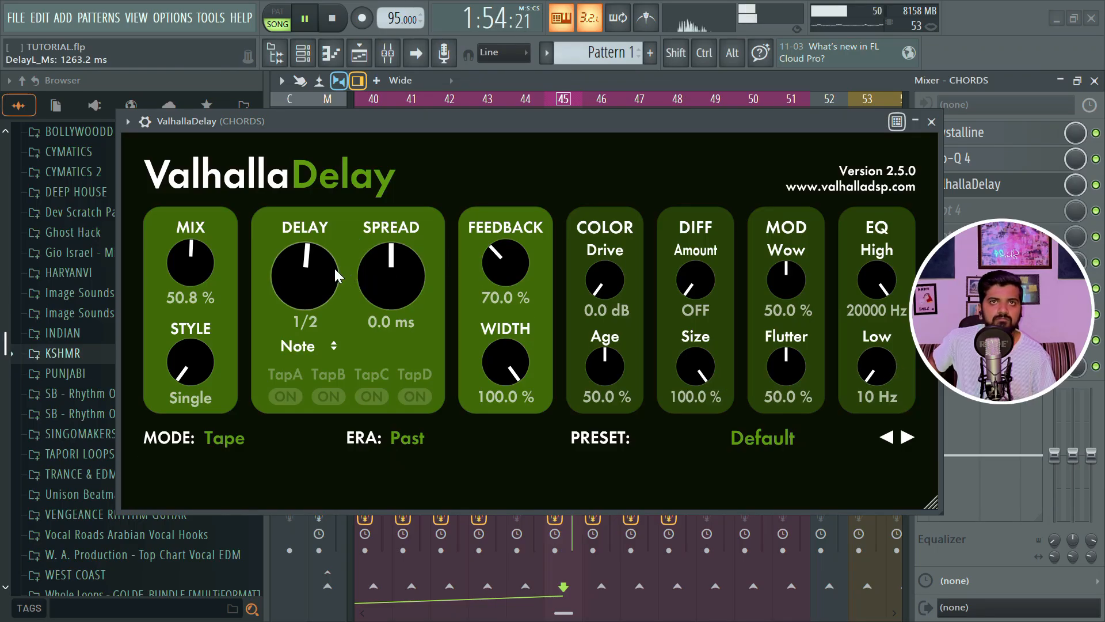
drag(330, 269, 328, 278)
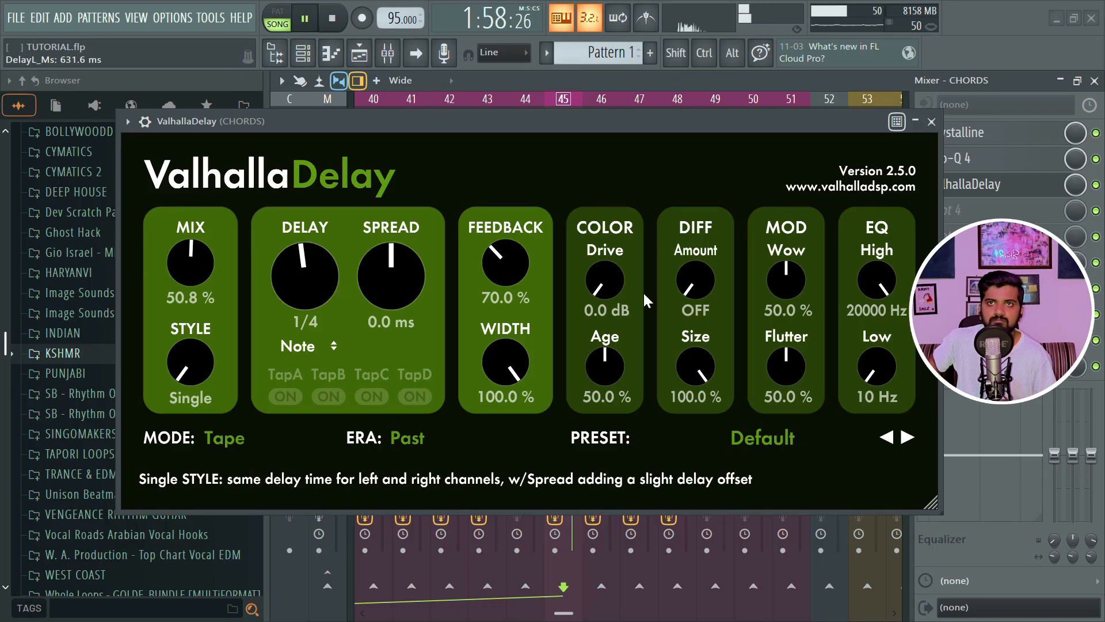
Set ValhallaDelay's EQ low cut to 800 Hz and its high cut to 16260 Hz
drag(897, 359, 866, 373)
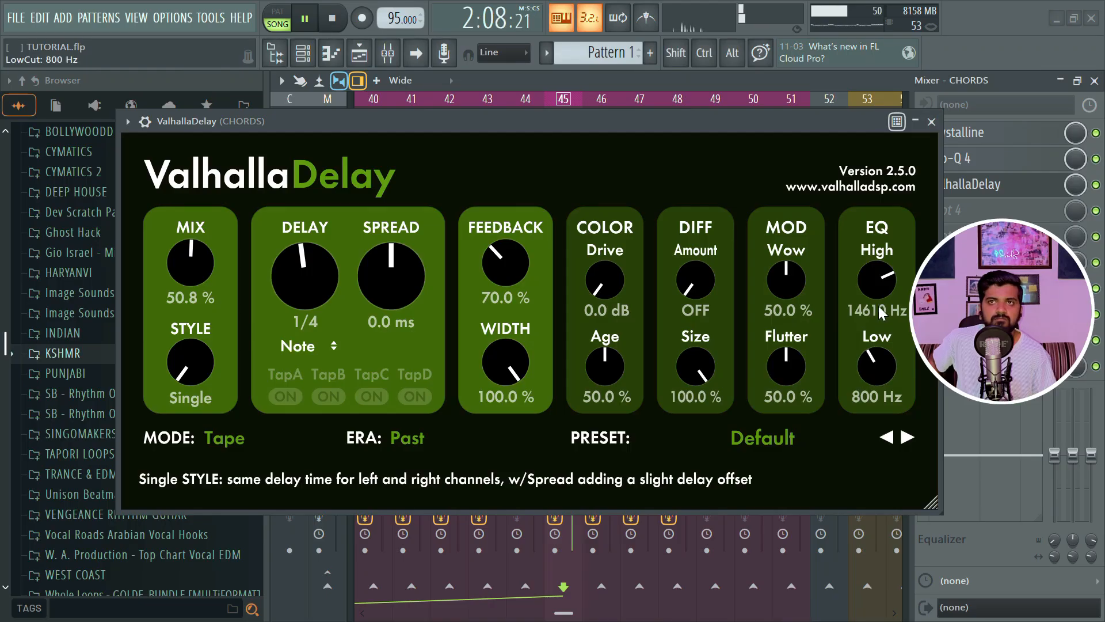
scroll(878, 284, up, 5)
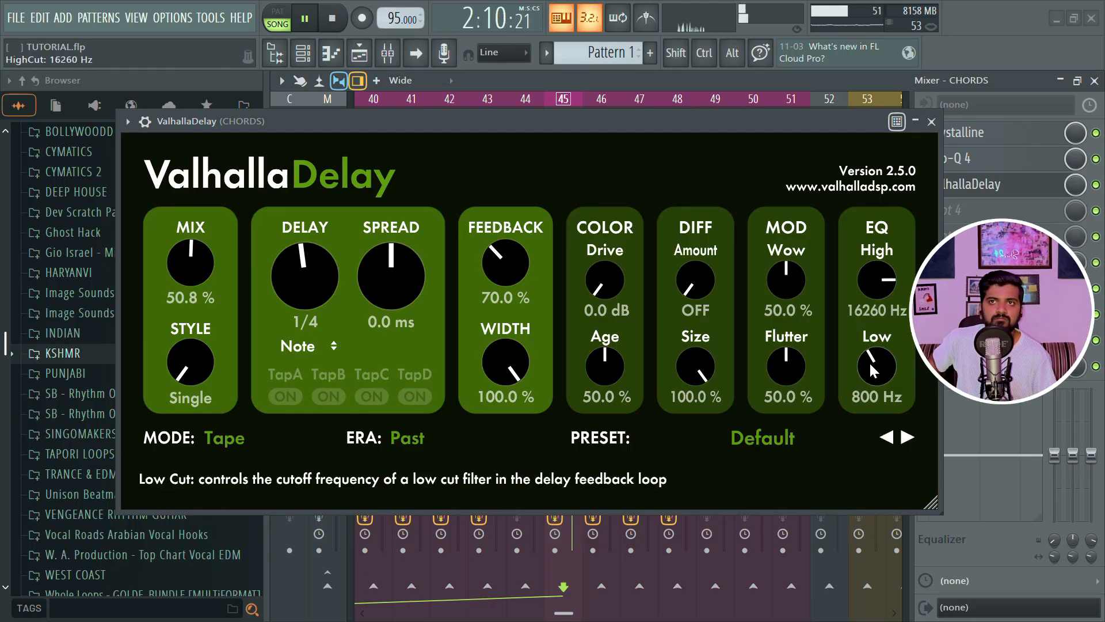
Set ValhallaDelay's EQ low cut to 620 Hz and its style to PingPong, and replay the chords
mouse_move(868, 361)
mouse_down()
mouse_move(862, 402)
mouse_move(869, 382)
mouse_up()
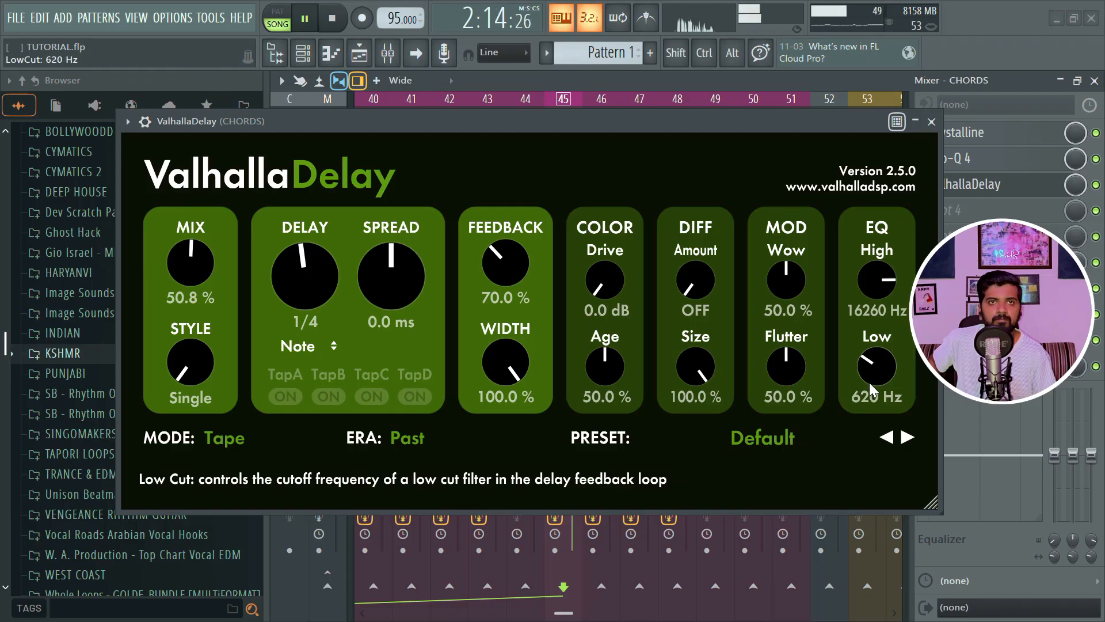
drag(193, 354, 275, 209)
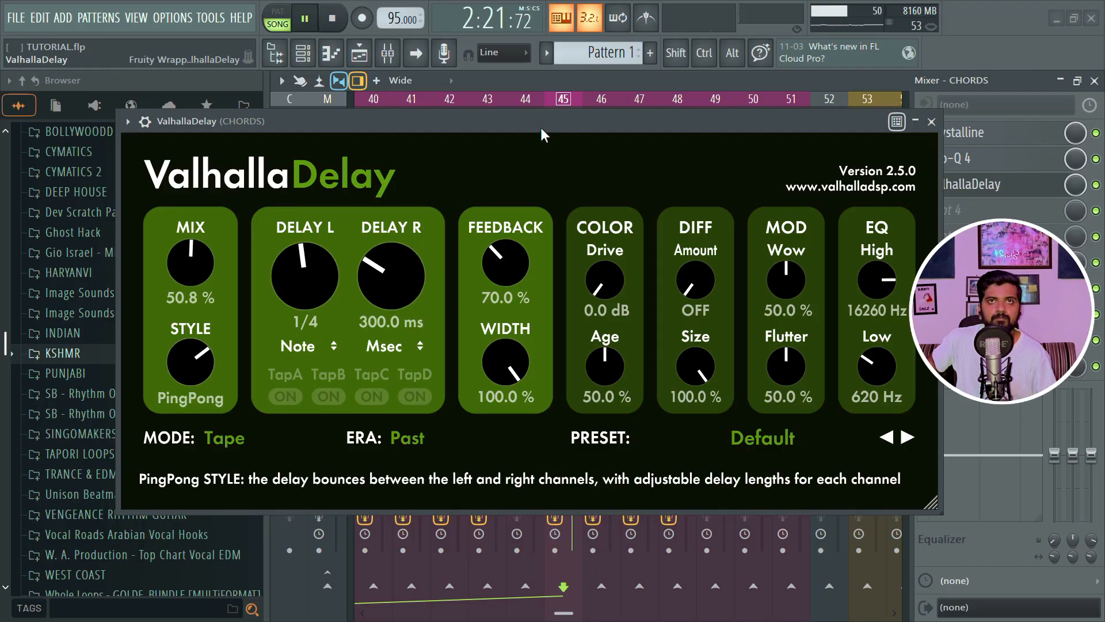
key(space)
drag(556, 115, 561, 105)
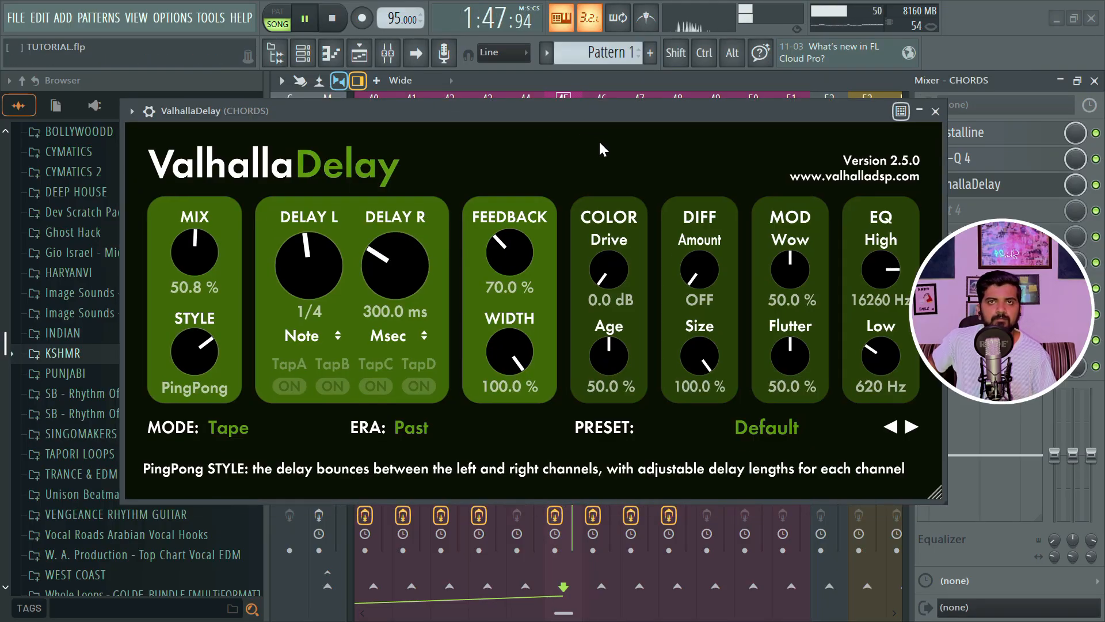
Set the CHORDS delay's drive to 1.8 dB and its mix to 28.1%
mouse_move(629, 260)
mouse_down()
mouse_move(617, 254)
mouse_move(627, 243)
mouse_up()
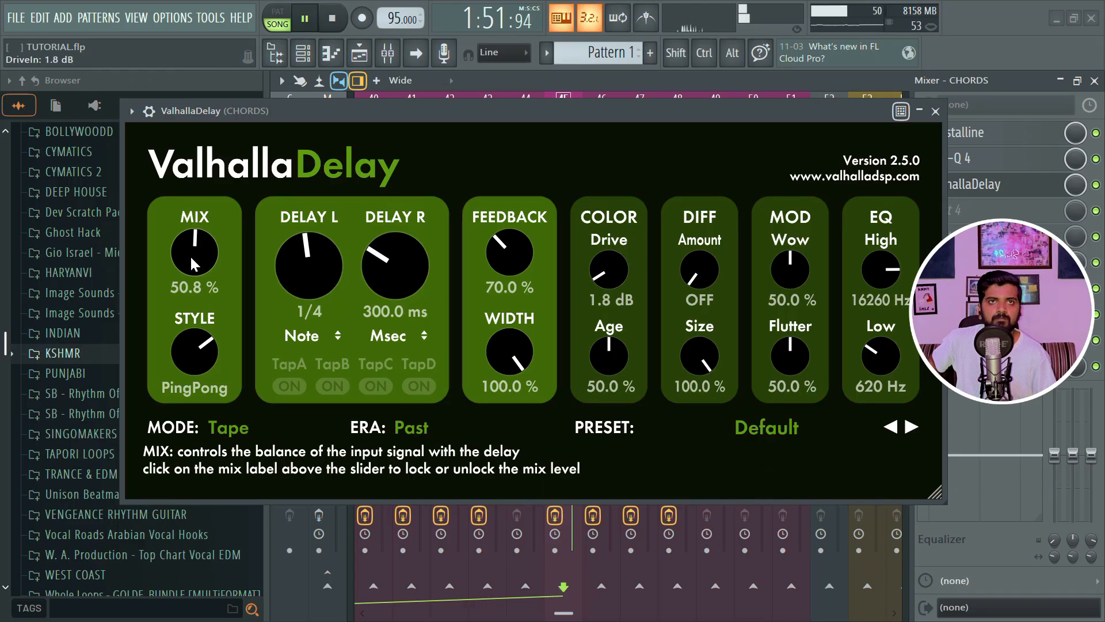
drag(190, 255, 221, 306)
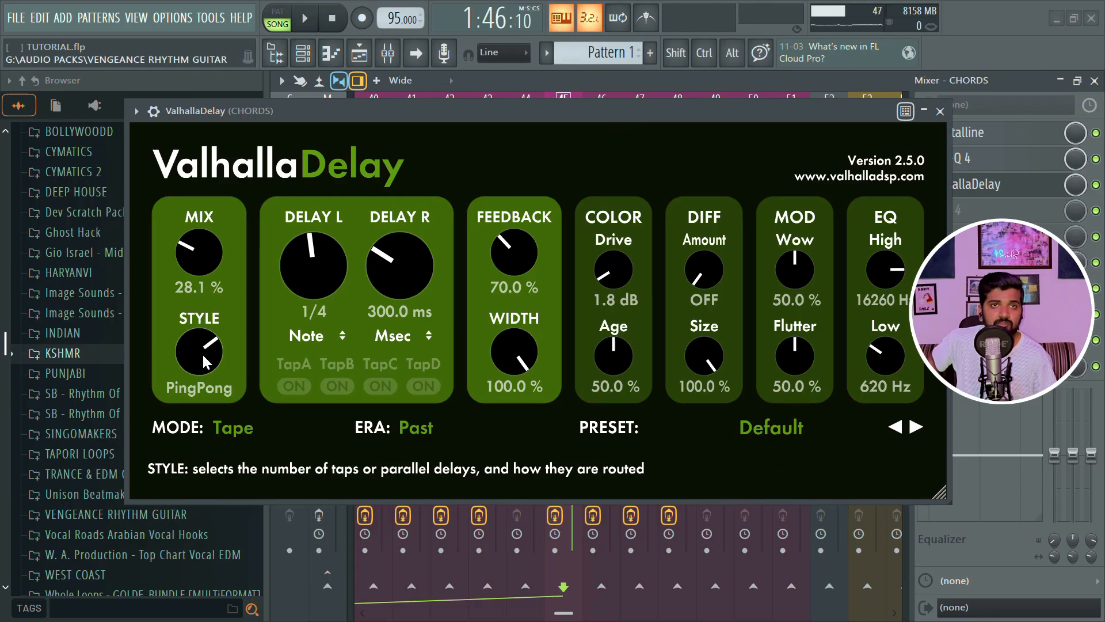
mouse_move(202, 353)
mouse_down()
mouse_move(139, 583)
mouse_move(160, 431)
mouse_move(205, 355)
mouse_up()
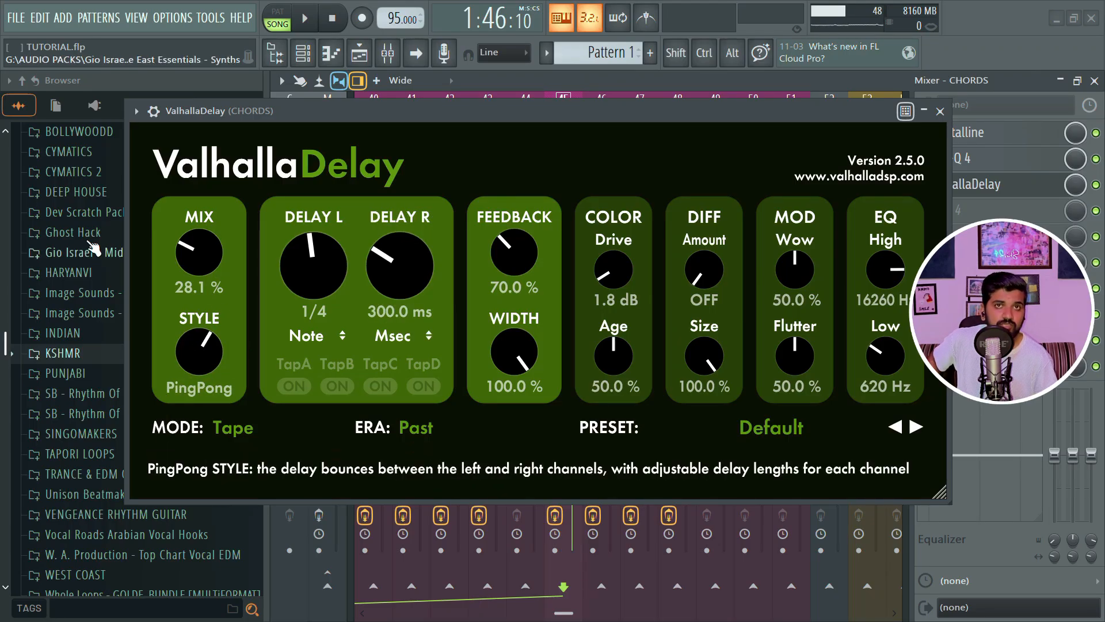
Try Dotted and Triplet sync for the left delay, and return it to Note
click(307, 337)
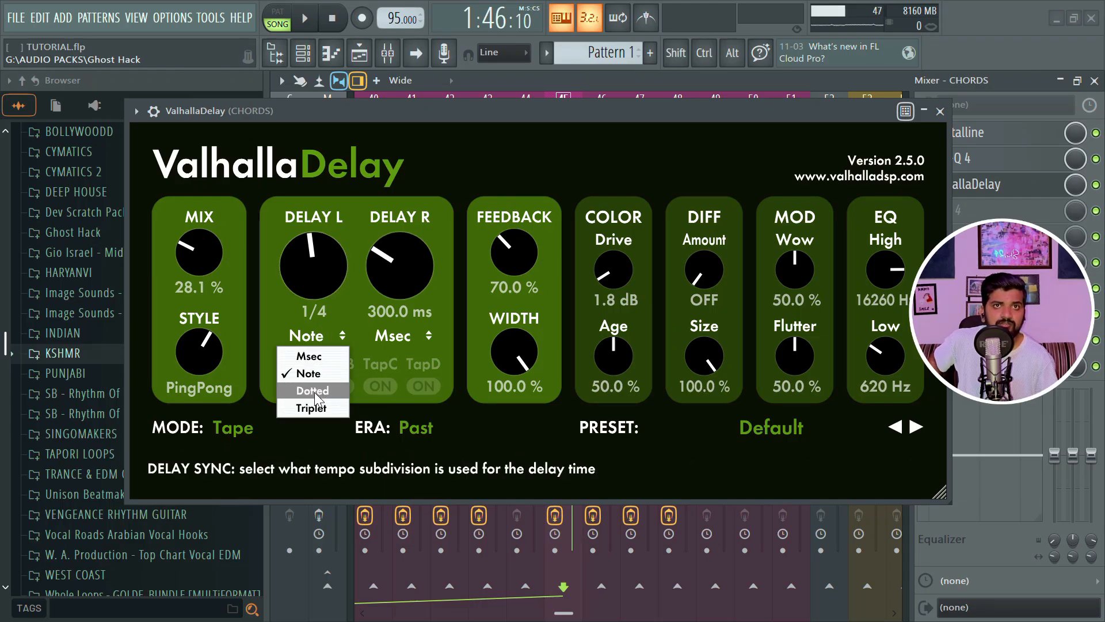
click(318, 390)
click(314, 339)
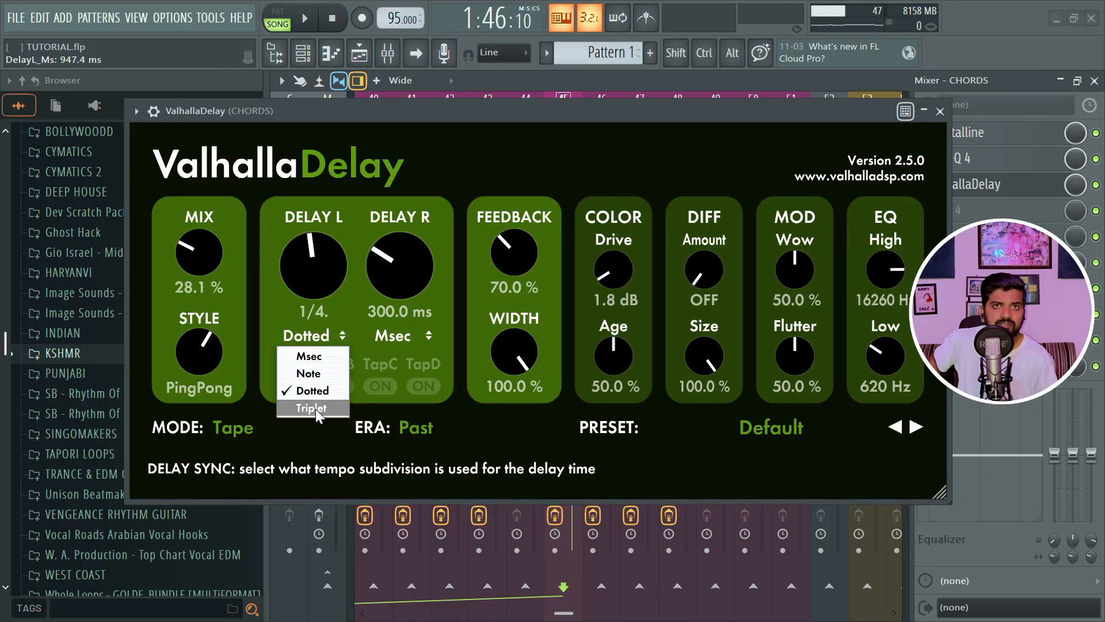
click(315, 408)
click(315, 343)
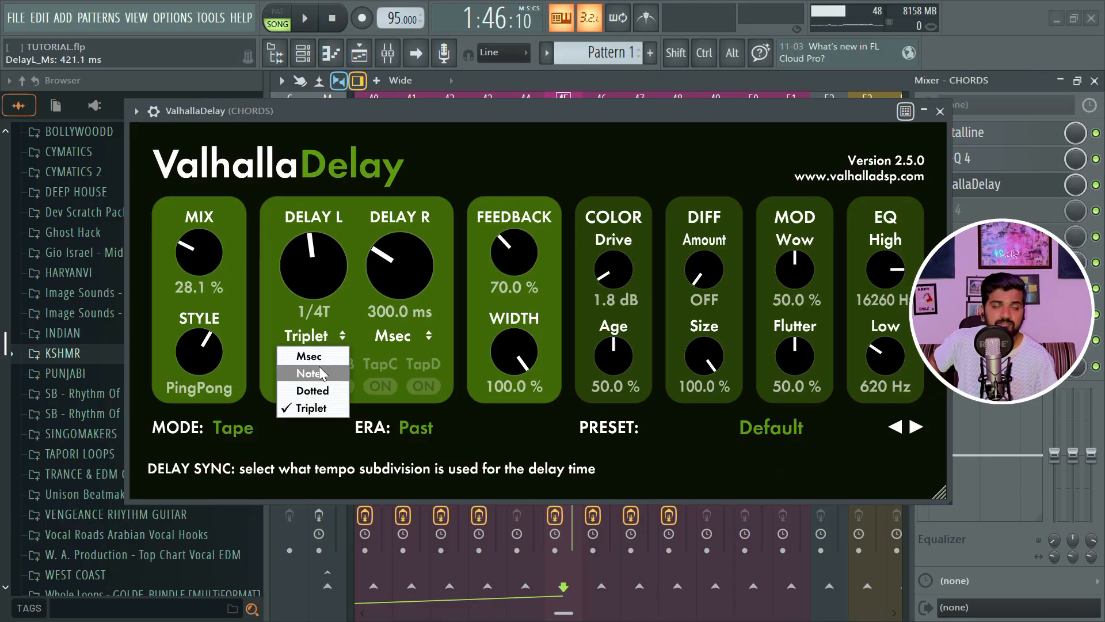
click(318, 366)
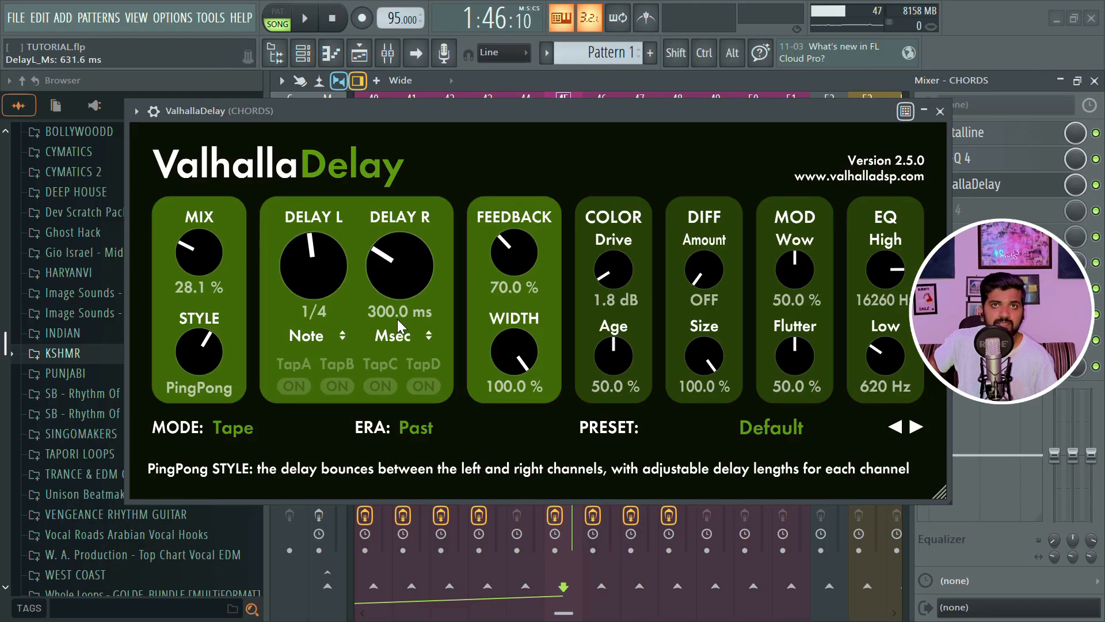
Sync the right delay to Note and set its time to 1/4
click(386, 338)
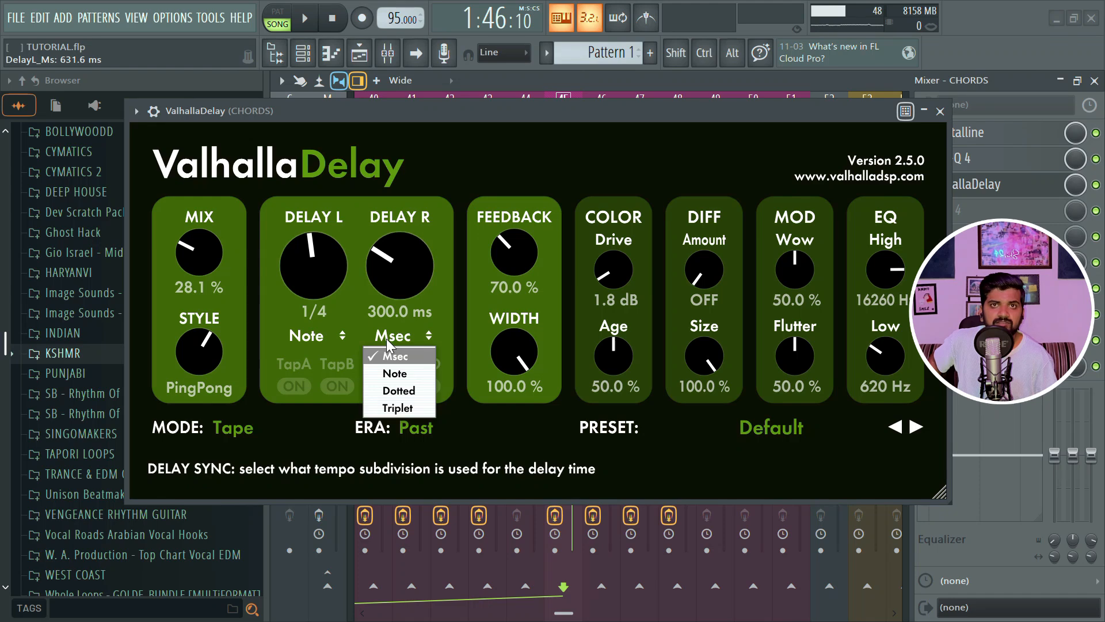
click(409, 372)
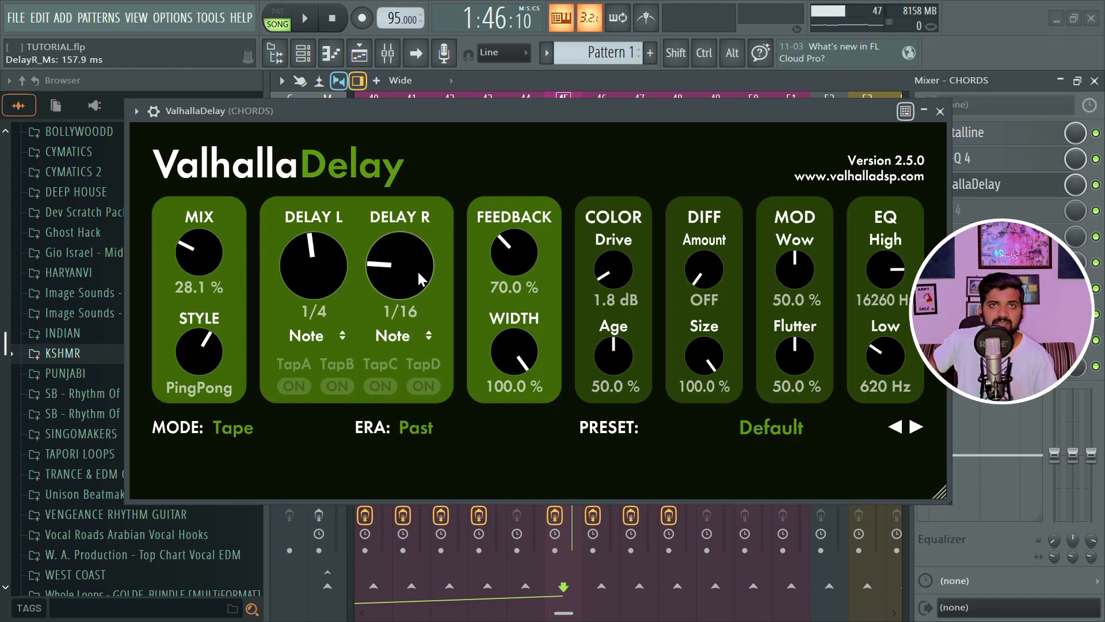
drag(417, 269, 426, 224)
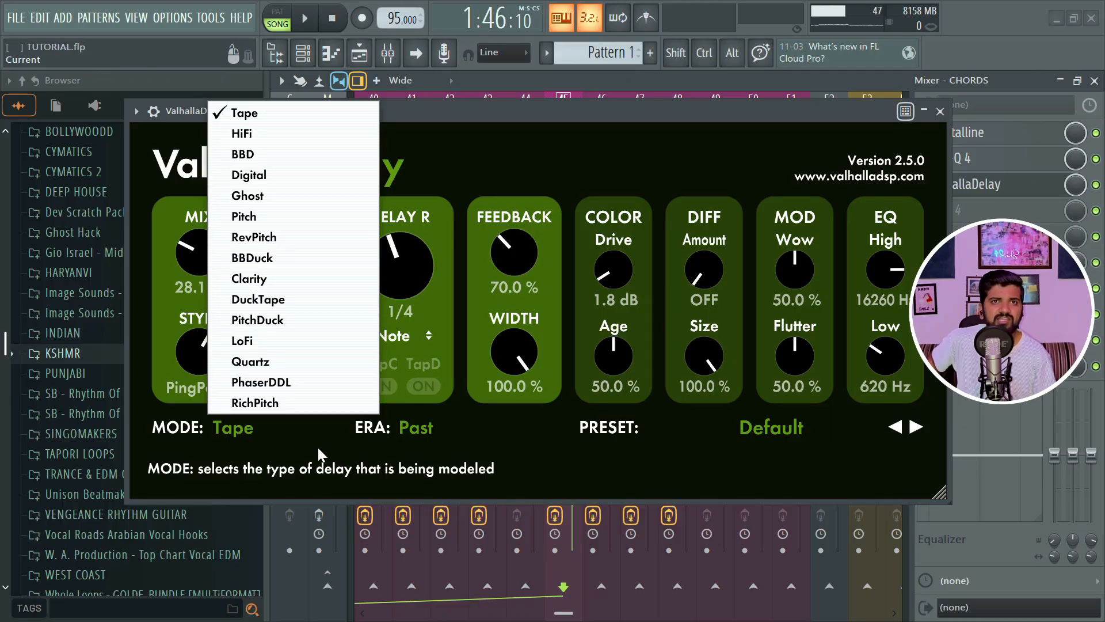
Look through ValhallaDelay's delay modes, era options and preset categories, keeping the current choices
click(285, 422)
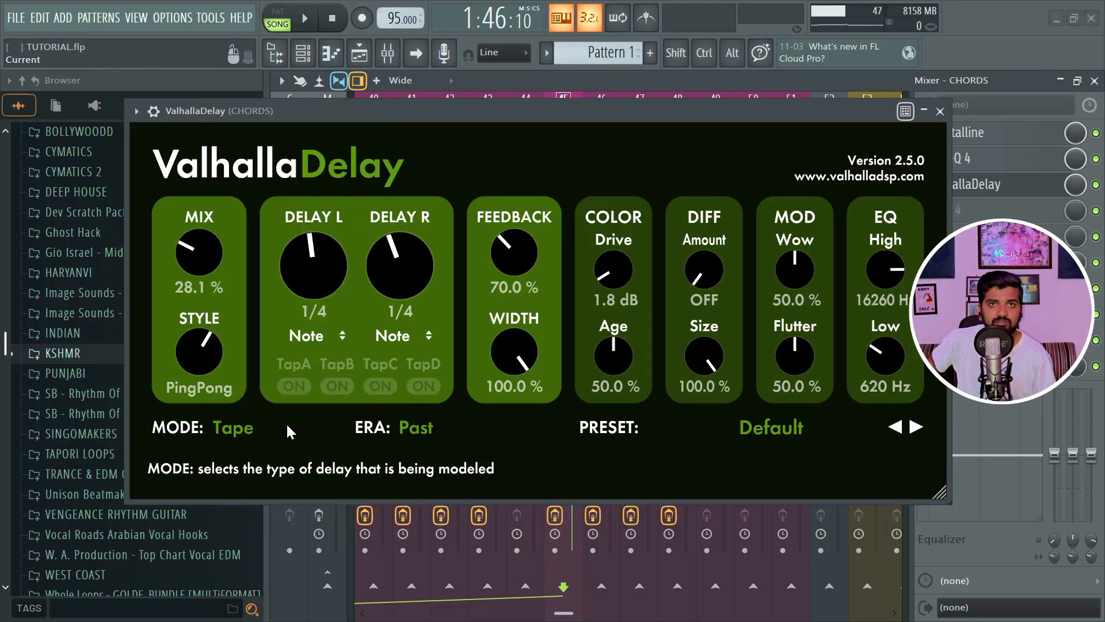
click(406, 430)
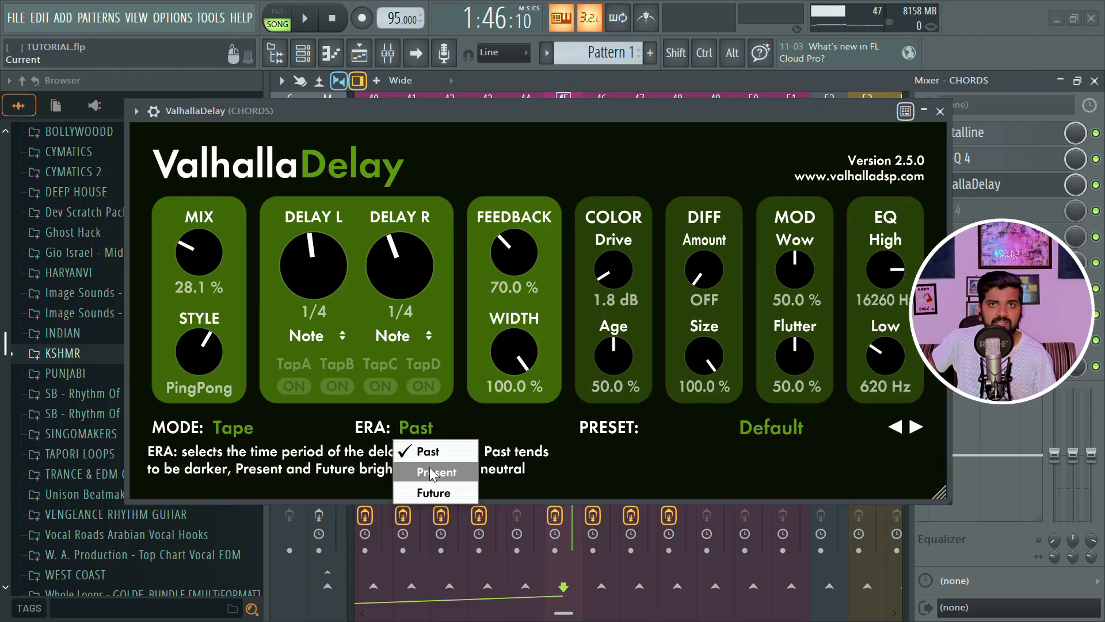
click(500, 422)
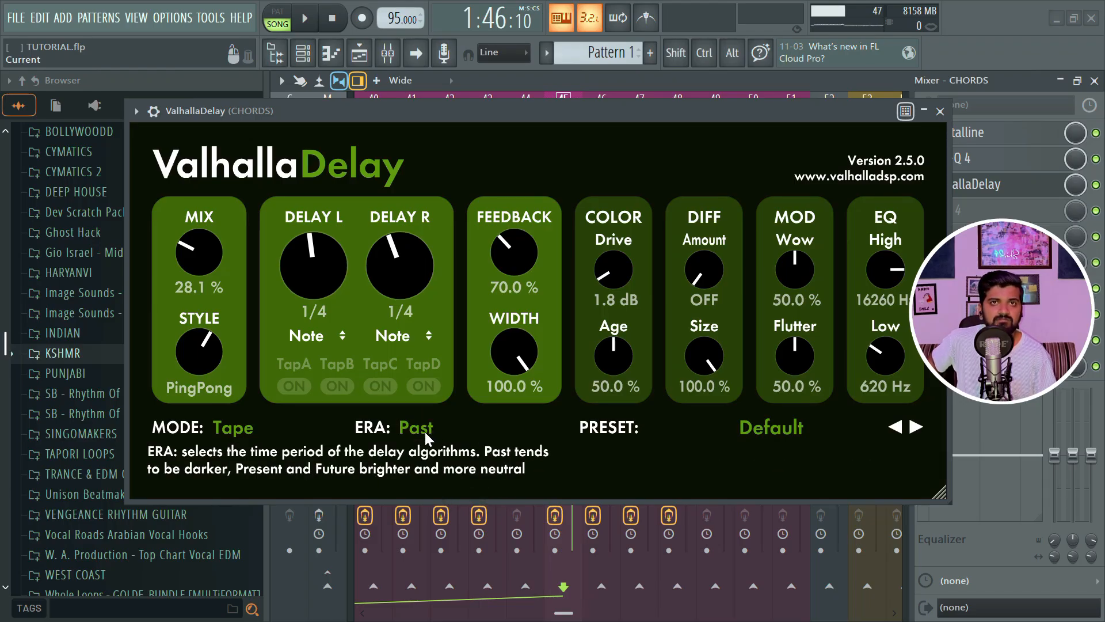
click(796, 427)
mouse_move(783, 405)
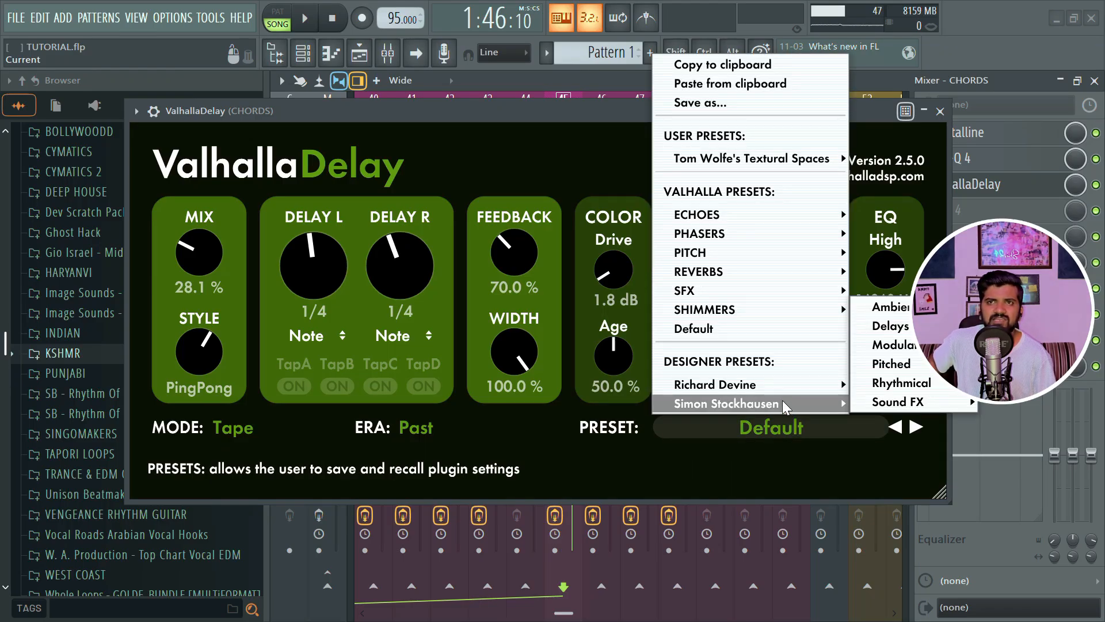
mouse_move(779, 384)
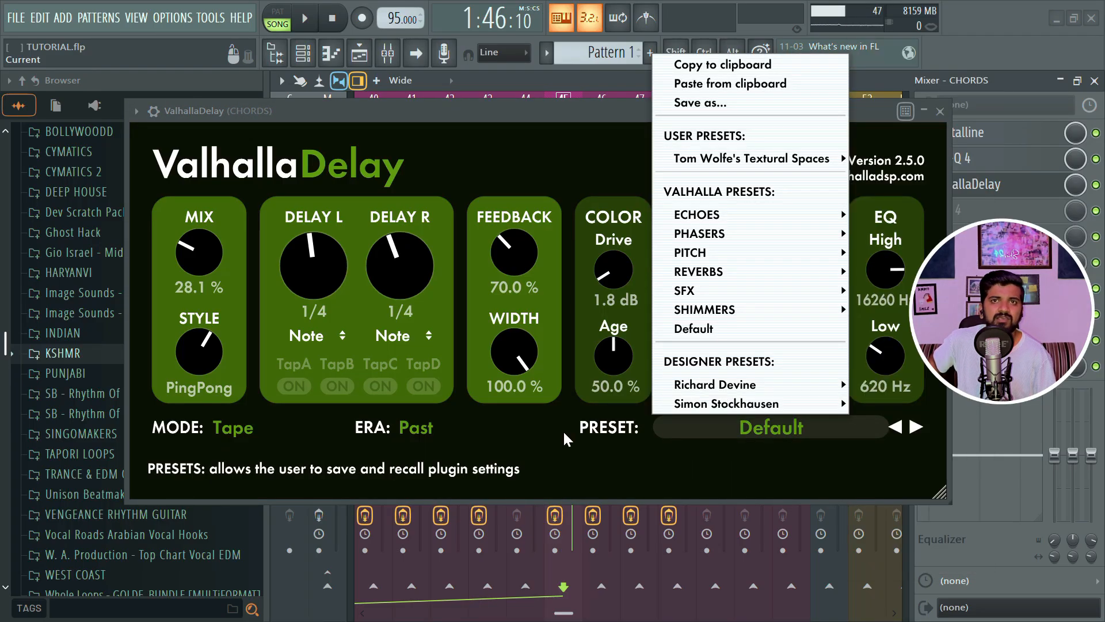
click(500, 448)
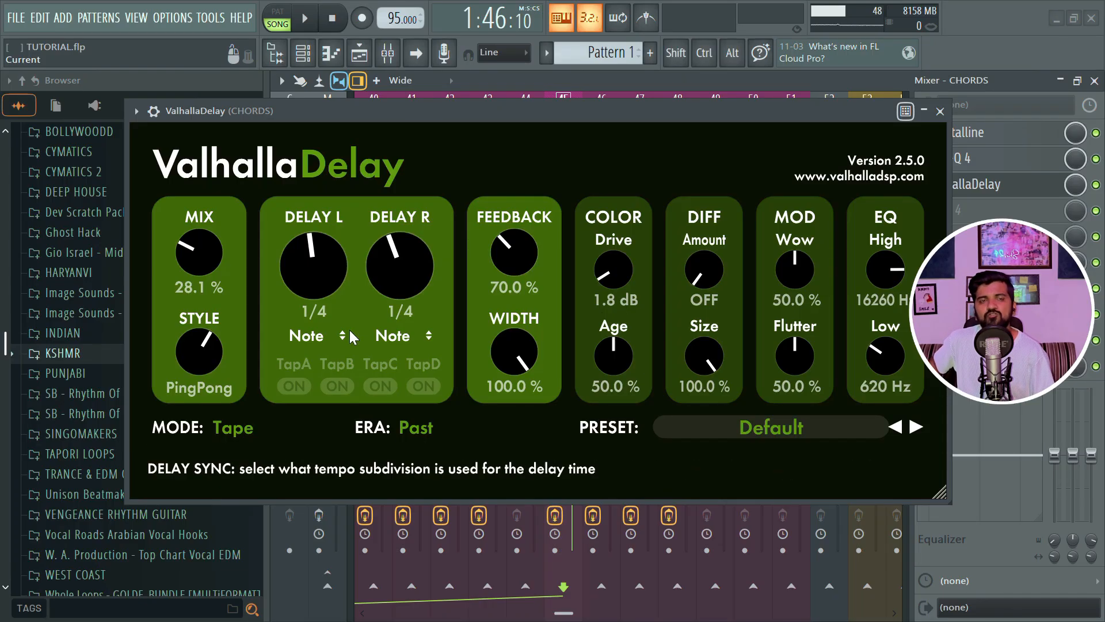
Delete ValhallaDelay from the third effect slot of the CHORDS track
click(1014, 196)
click(924, 184)
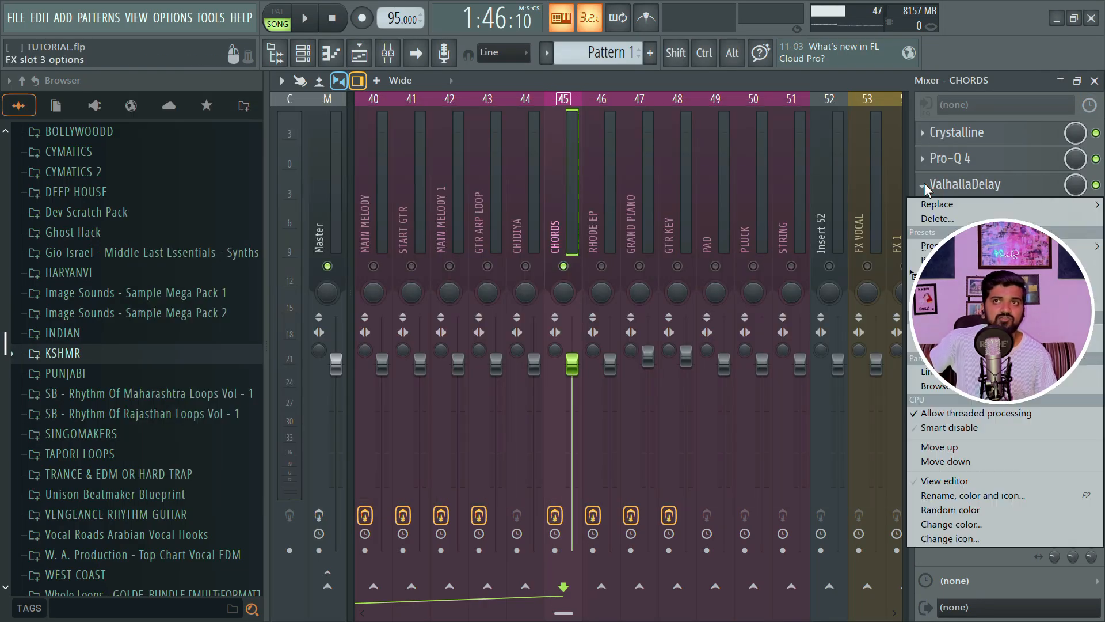
click(933, 221)
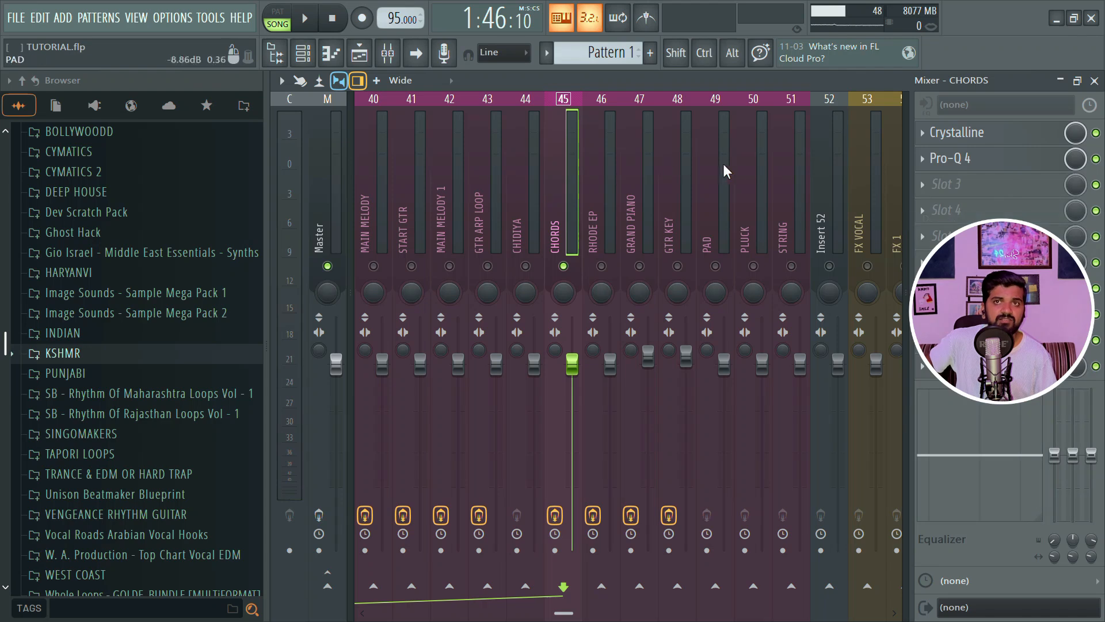
Solo the GRAND PIANO mixer track and play it from bar 41 of the playlist
scroll(686, 203, left, 2)
click(787, 199)
scroll(739, 198, right, 2)
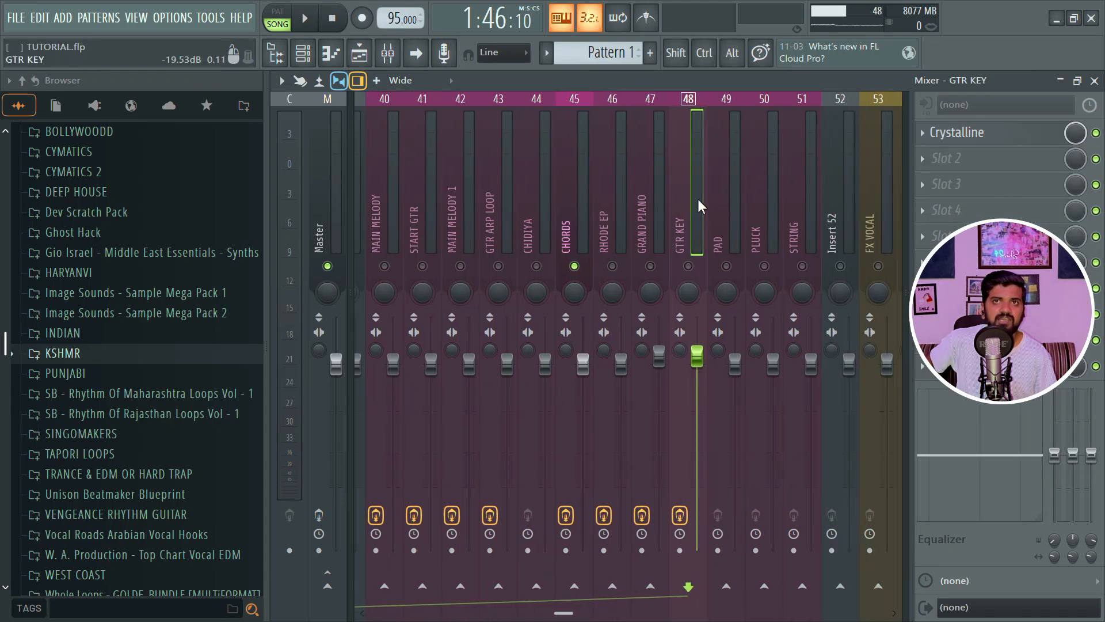
click(640, 202)
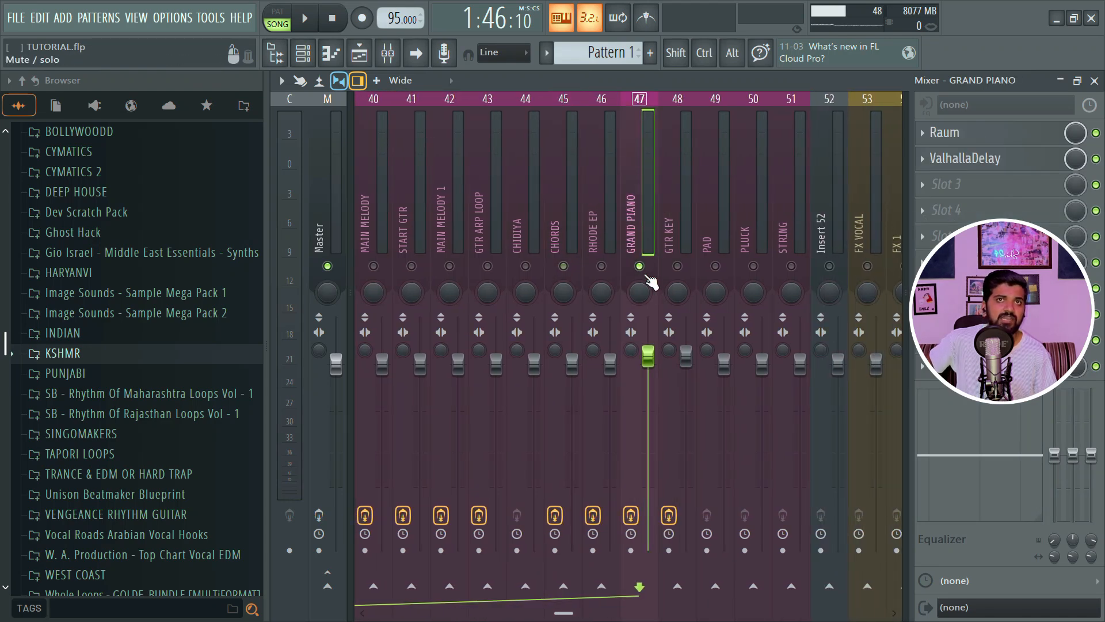
click(360, 53)
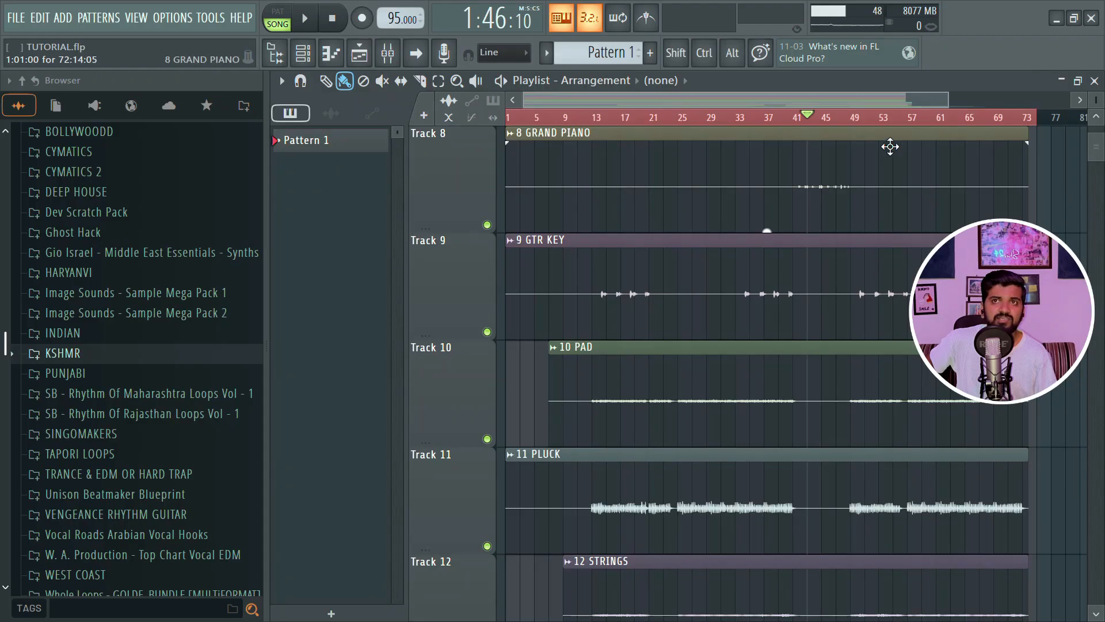
click(794, 117)
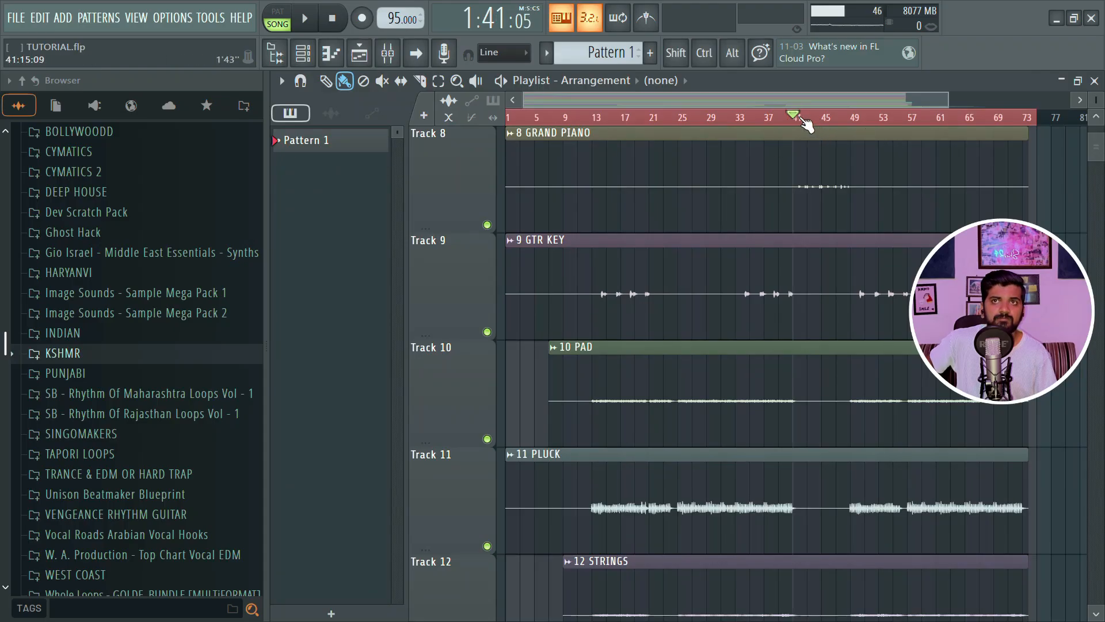
key(space)
click(388, 53)
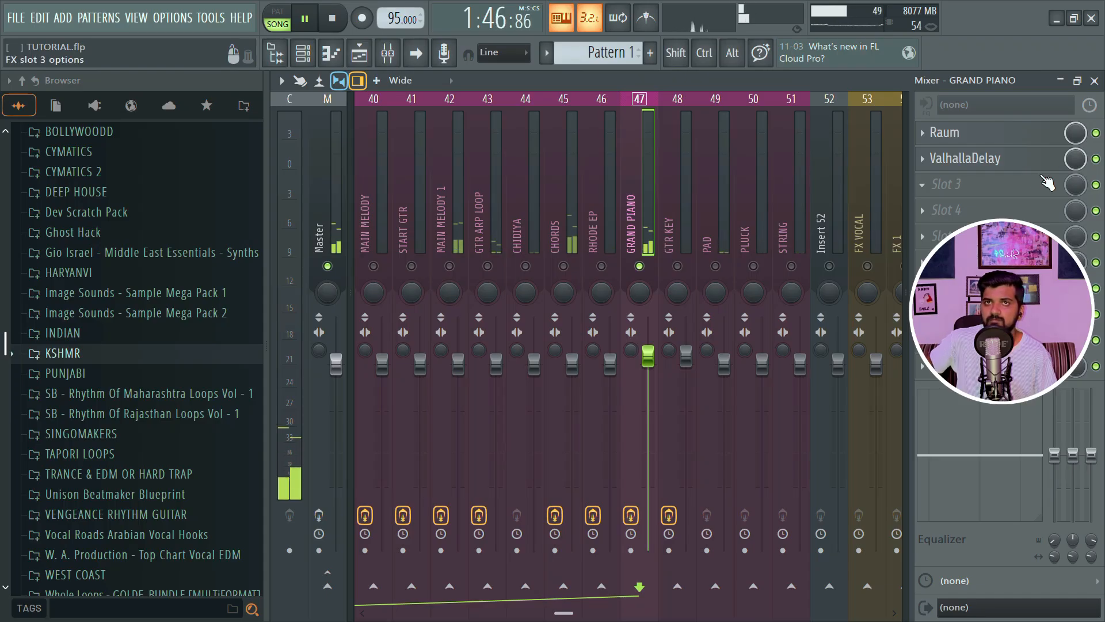
key(space)
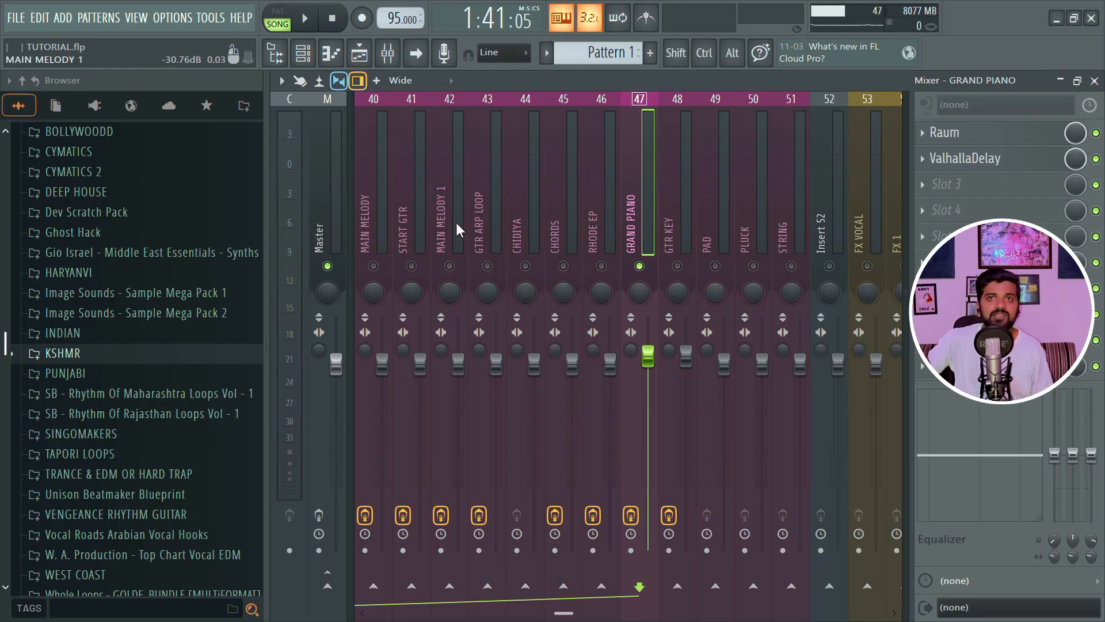
Open the ValhallaDelay on GRAND PIANO and audition it with the mix at 100%
scroll(685, 155, up, 2)
scroll(750, 206, down, 6)
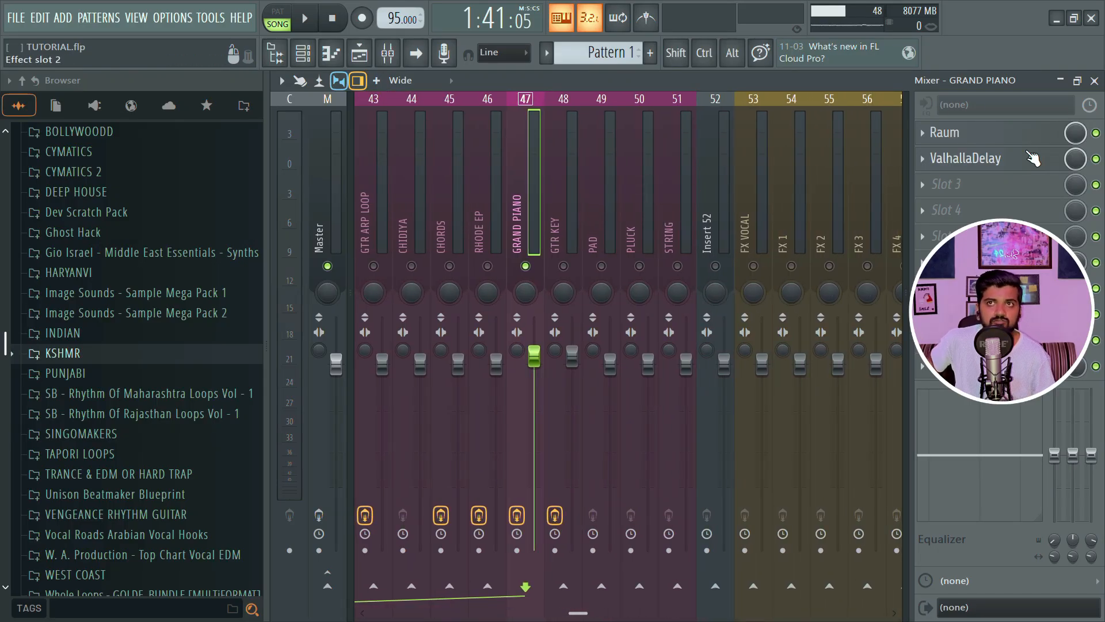
click(973, 158)
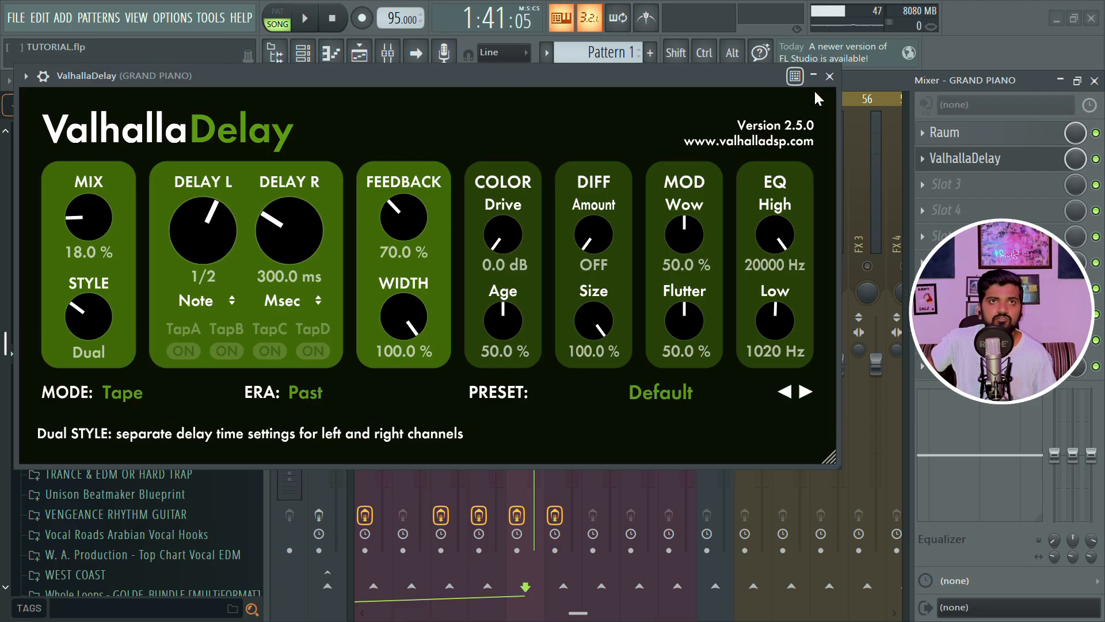
drag(99, 218, 78, 40)
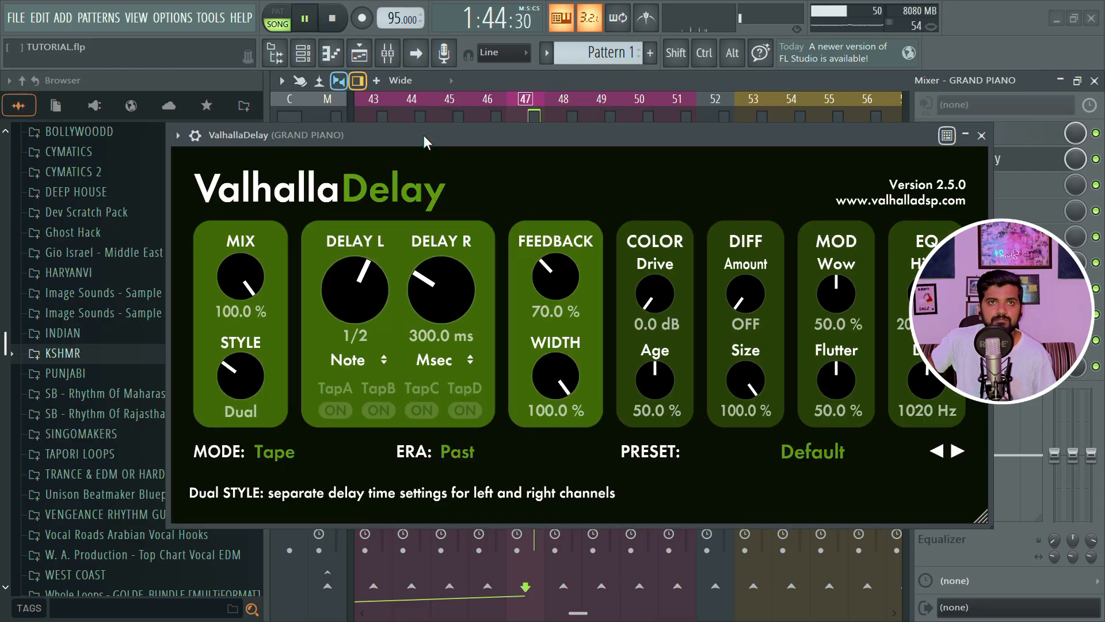
drag(423, 135, 408, 97)
key(space)
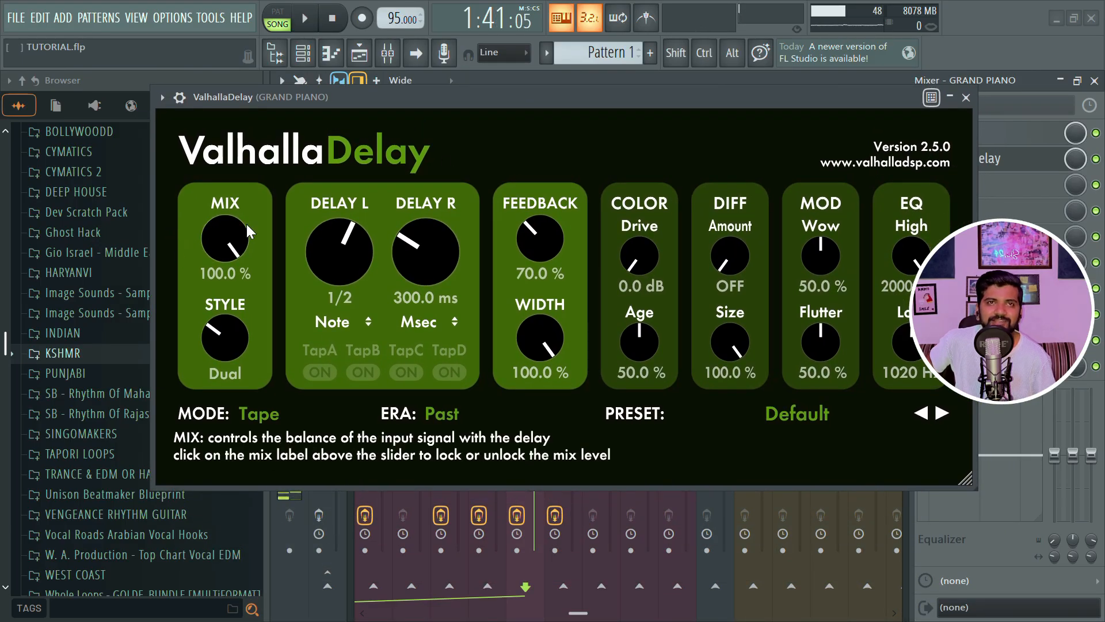
Set the GRAND PIANO delay's mix to 39.2% and play the track to hear it
drag(244, 228, 244, 356)
key(space)
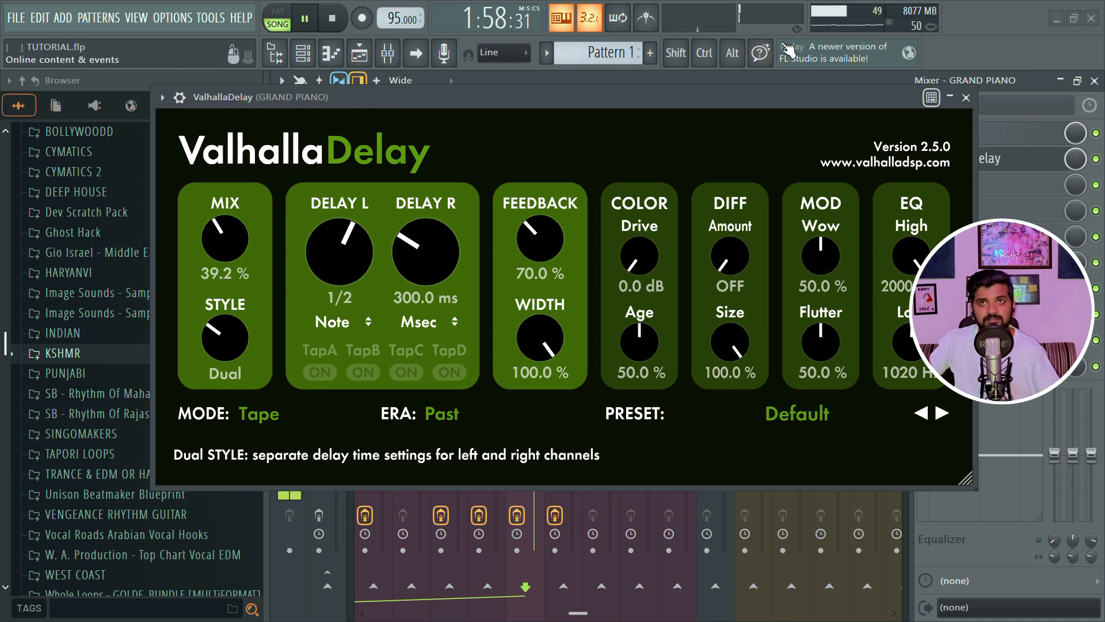
drag(753, 91, 749, 96)
key(space)
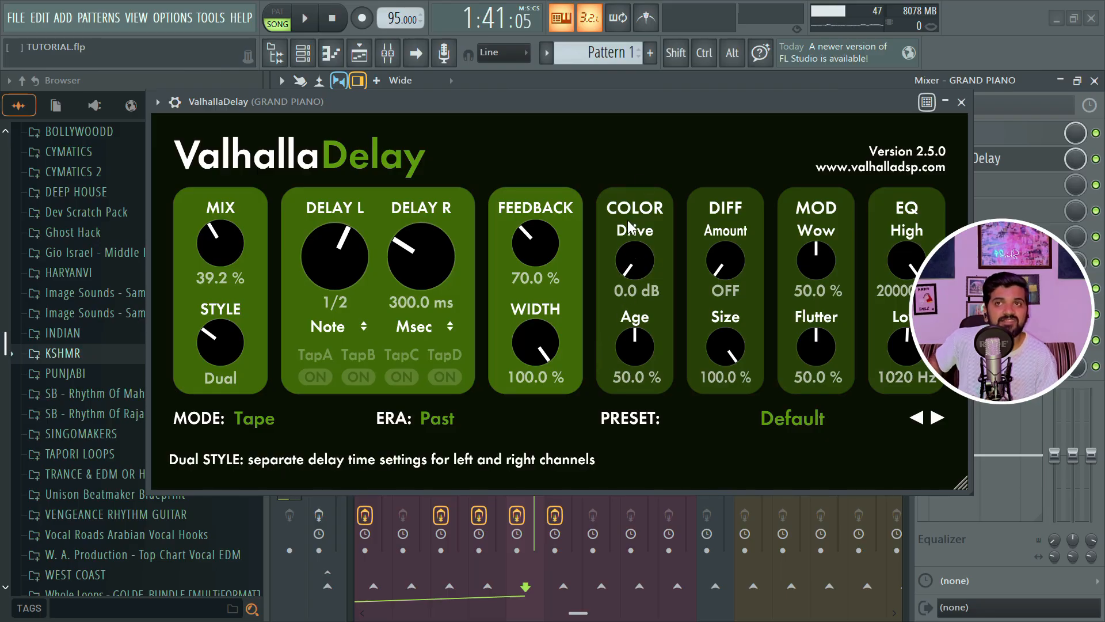
Close ValhallaDelay and select the GTR ARP LOOP mixer track
click(961, 102)
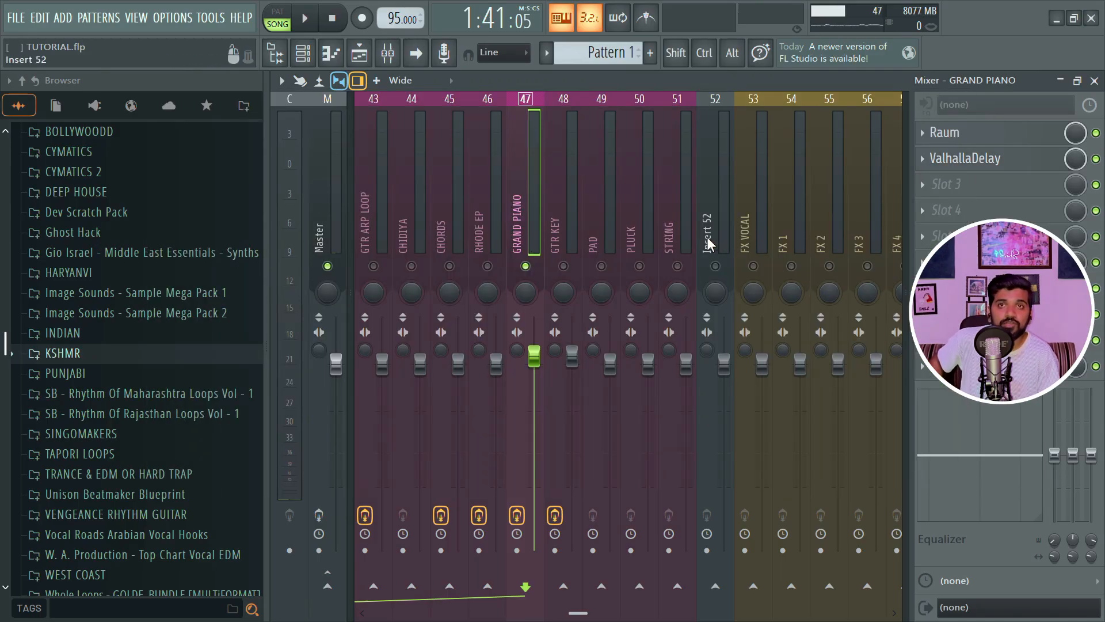
scroll(699, 232, left, 5)
click(710, 217)
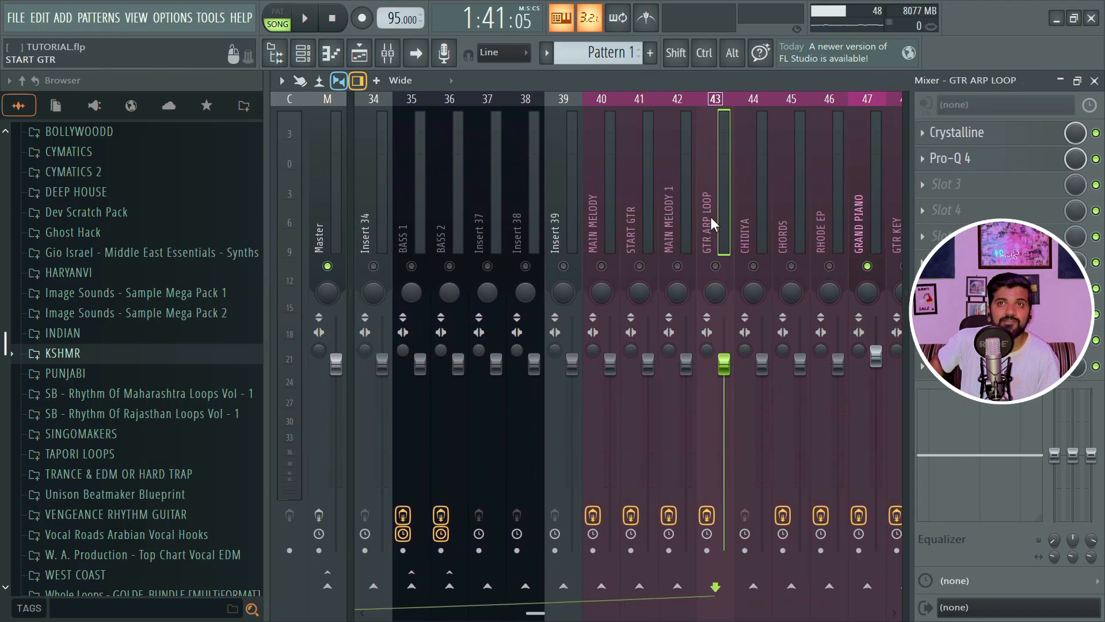
click(562, 191)
click(638, 197)
click(738, 198)
click(701, 195)
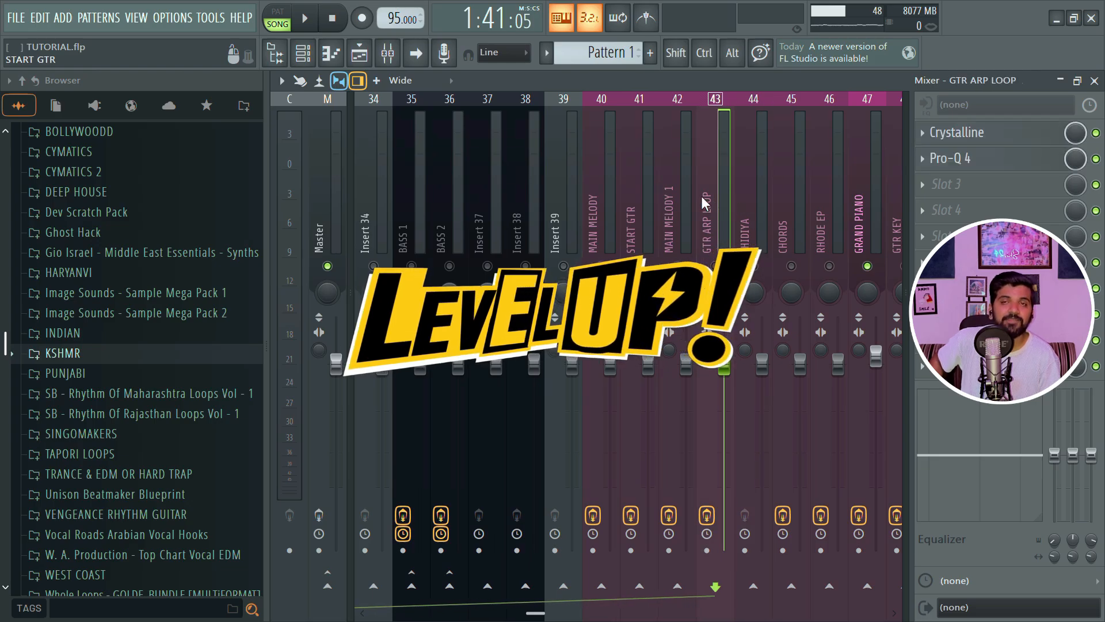
click(631, 182)
click(604, 179)
scroll(749, 178, right, 3)
scroll(769, 178, right, 2)
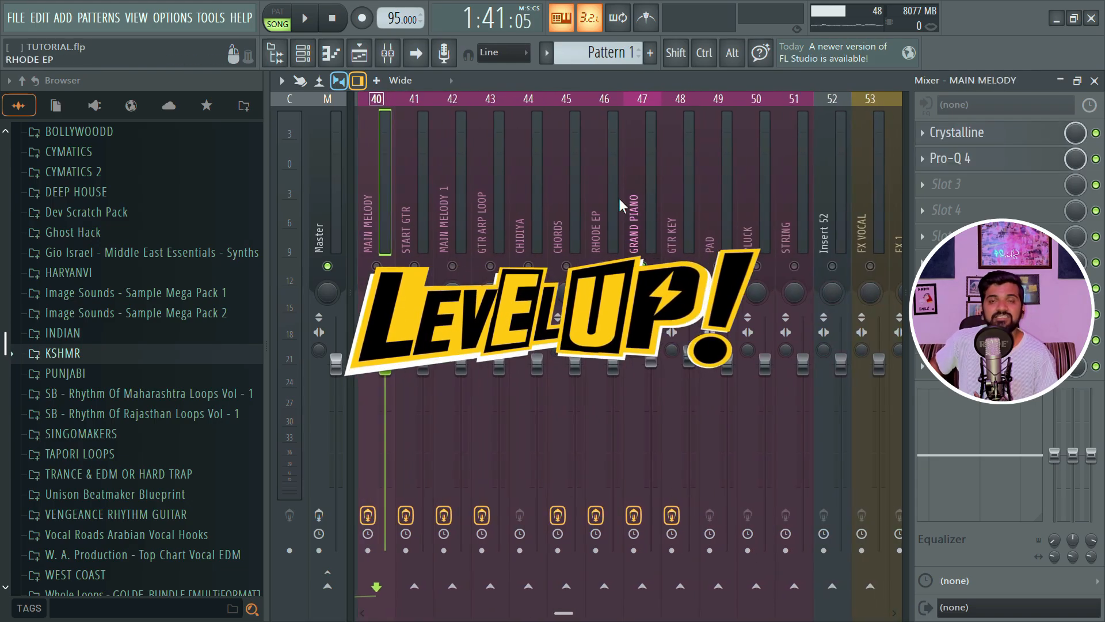
click(662, 208)
click(535, 226)
click(422, 208)
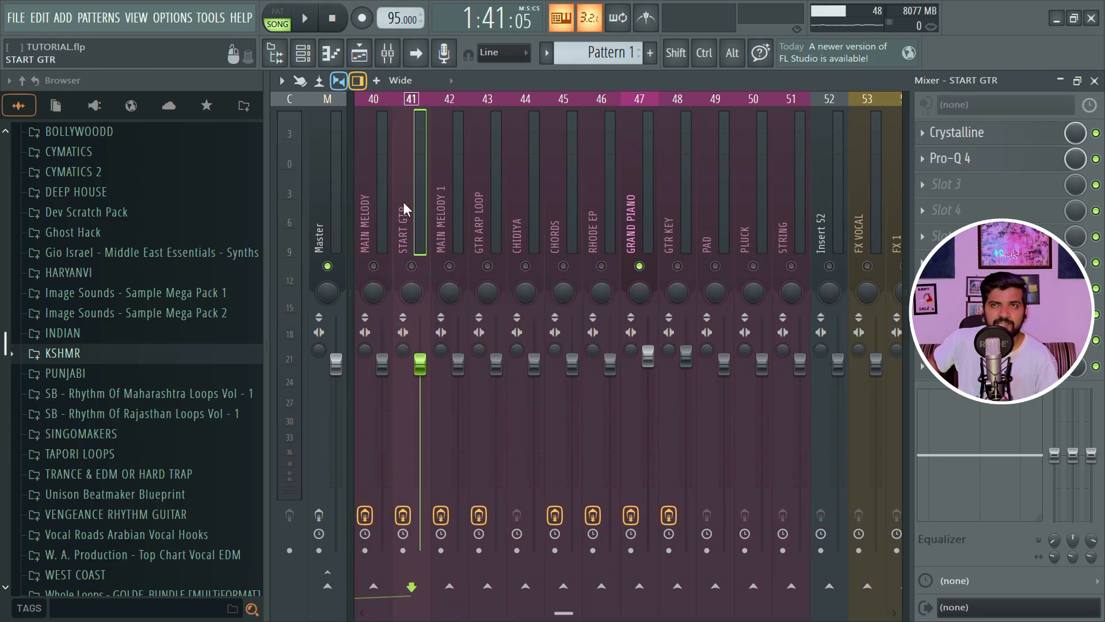
scroll(601, 184, left, 5)
scroll(658, 190, left, 5)
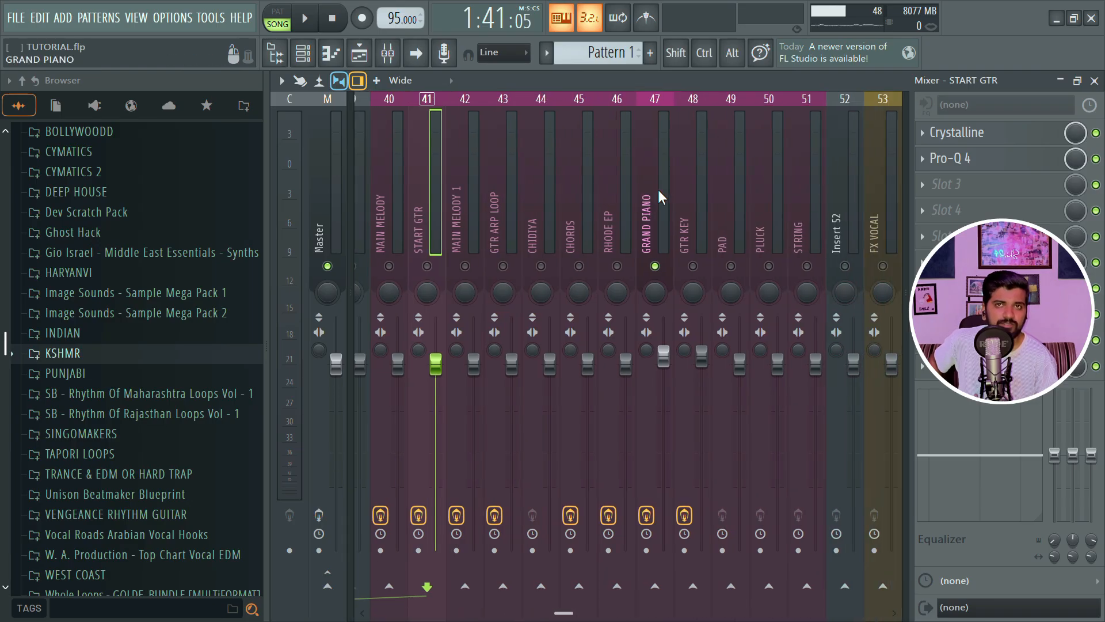
scroll(681, 196, left, 10)
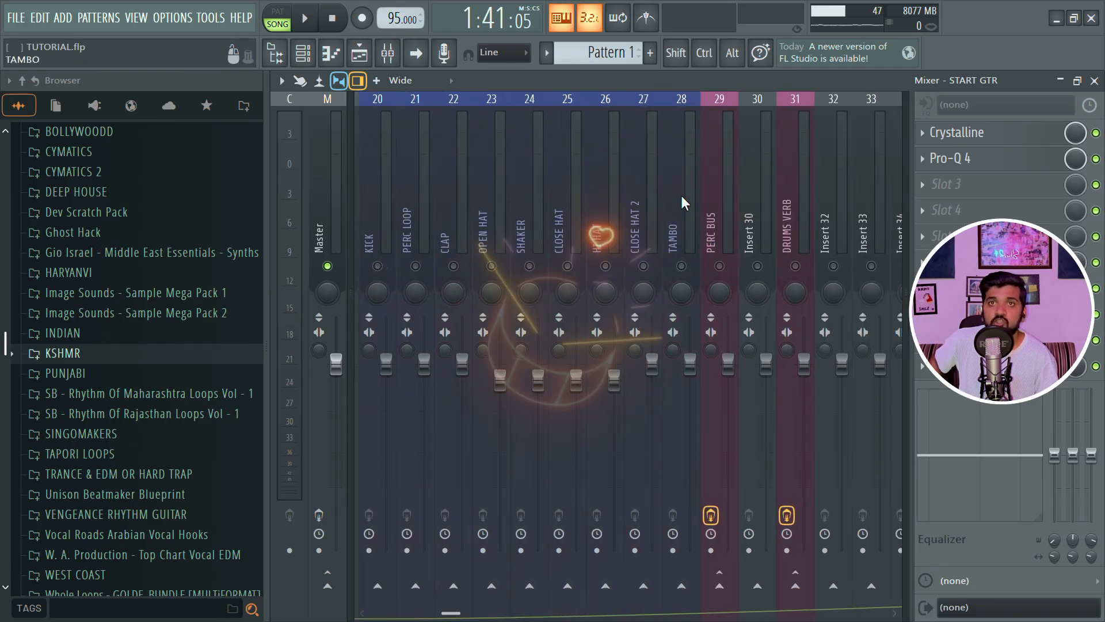
click(617, 197)
click(760, 218)
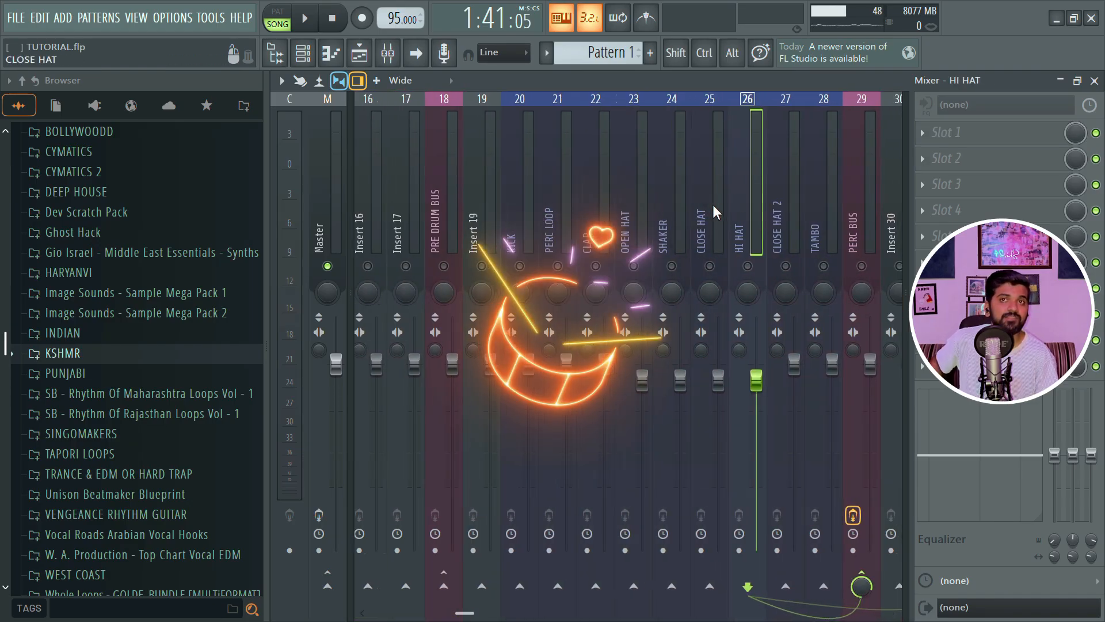
scroll(711, 205, right, 3)
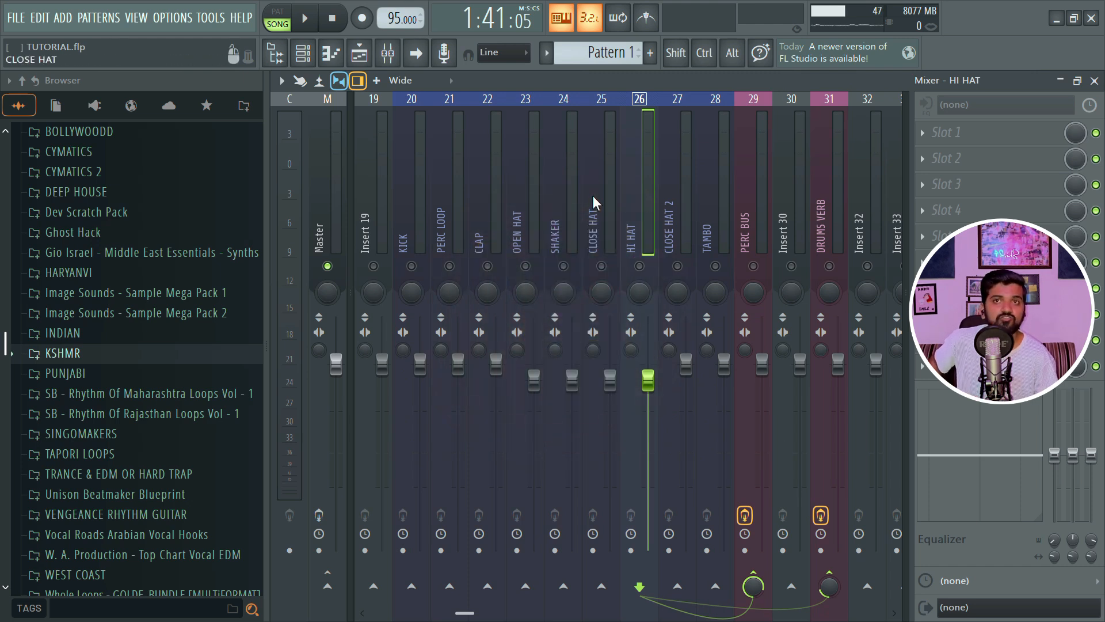
scroll(631, 178, right, 6)
scroll(663, 189, left, 3)
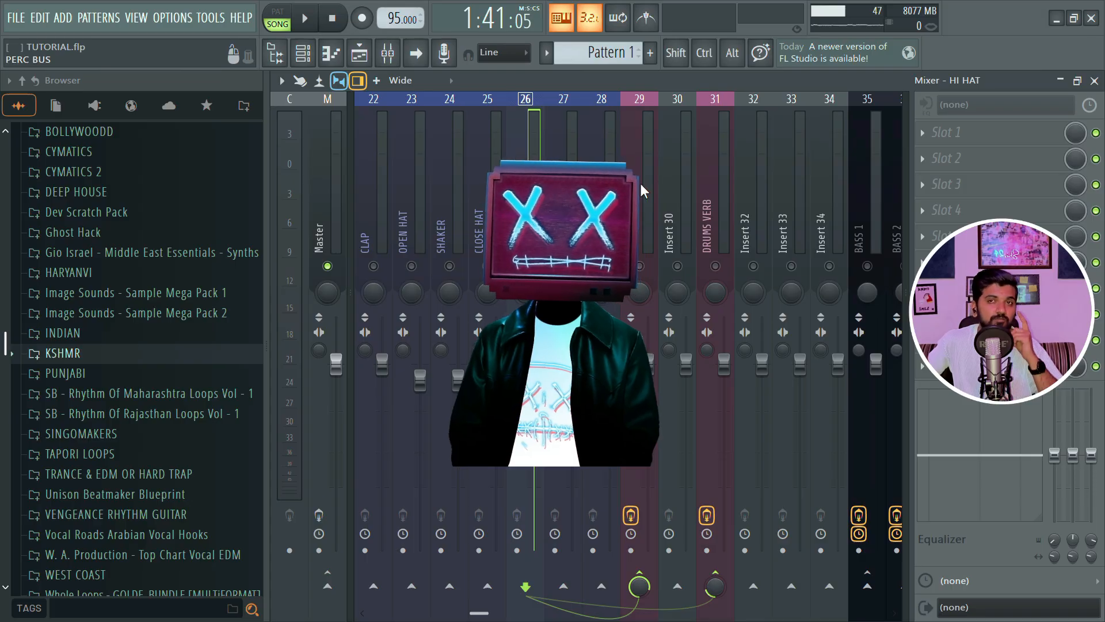
scroll(640, 183, right, 2)
scroll(550, 195, right, 7)
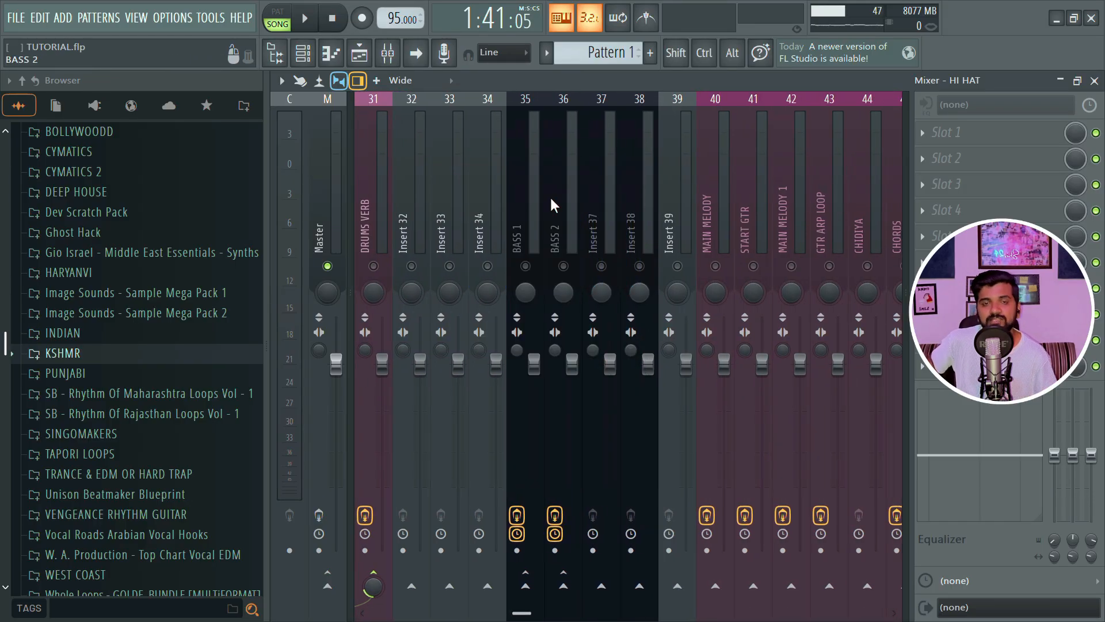
scroll(569, 198, right, 6)
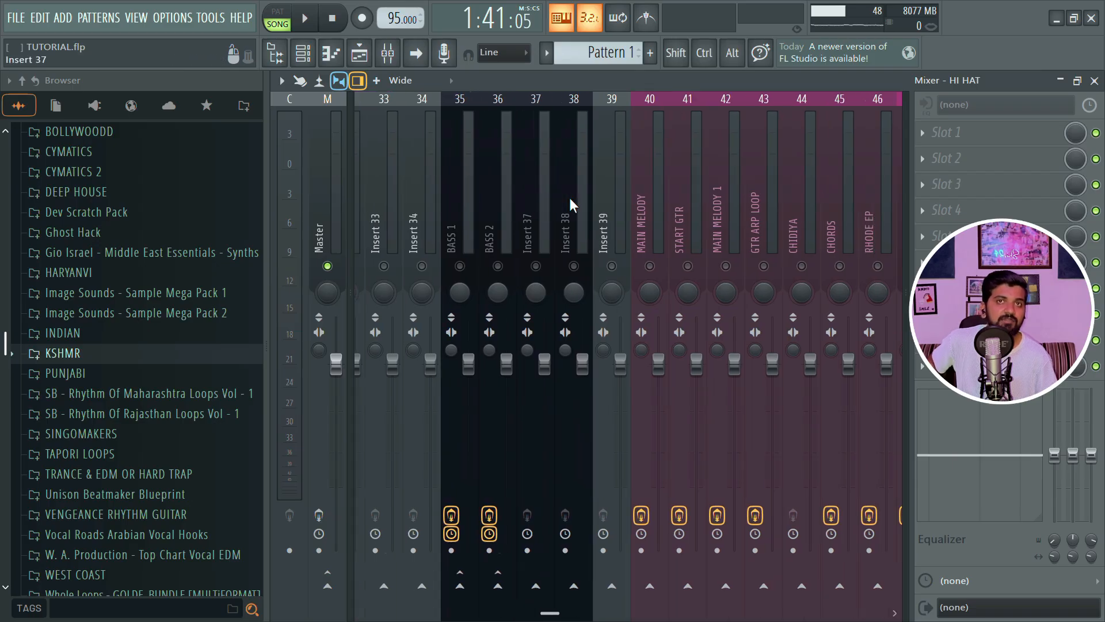
click(536, 216)
click(569, 218)
click(622, 221)
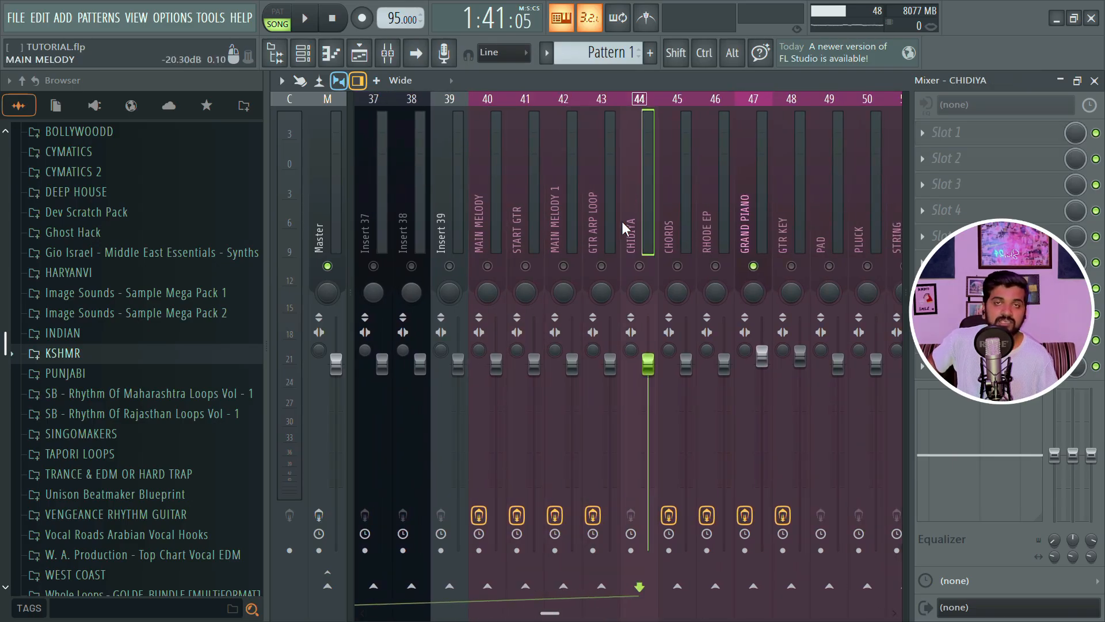
click(541, 206)
click(502, 195)
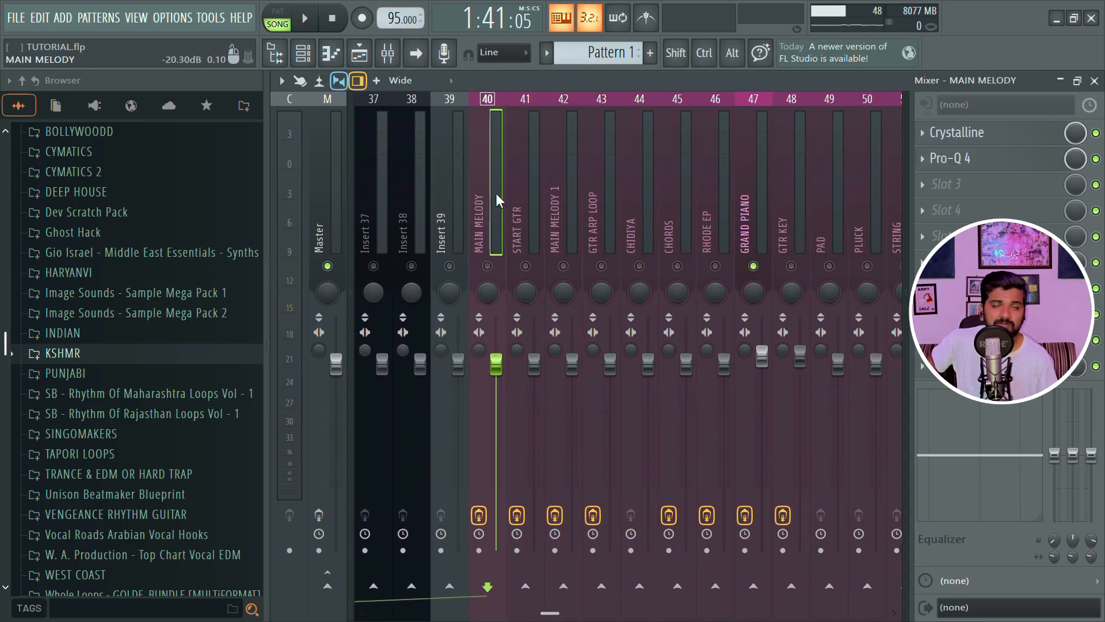
scroll(534, 201, right, 6)
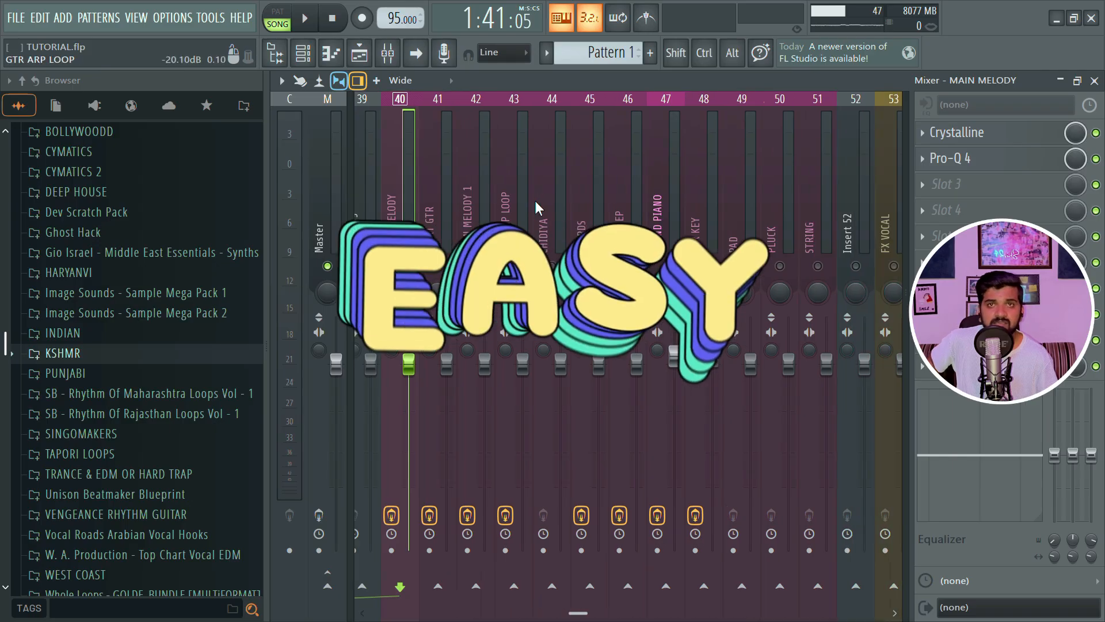
scroll(544, 203, left, 3)
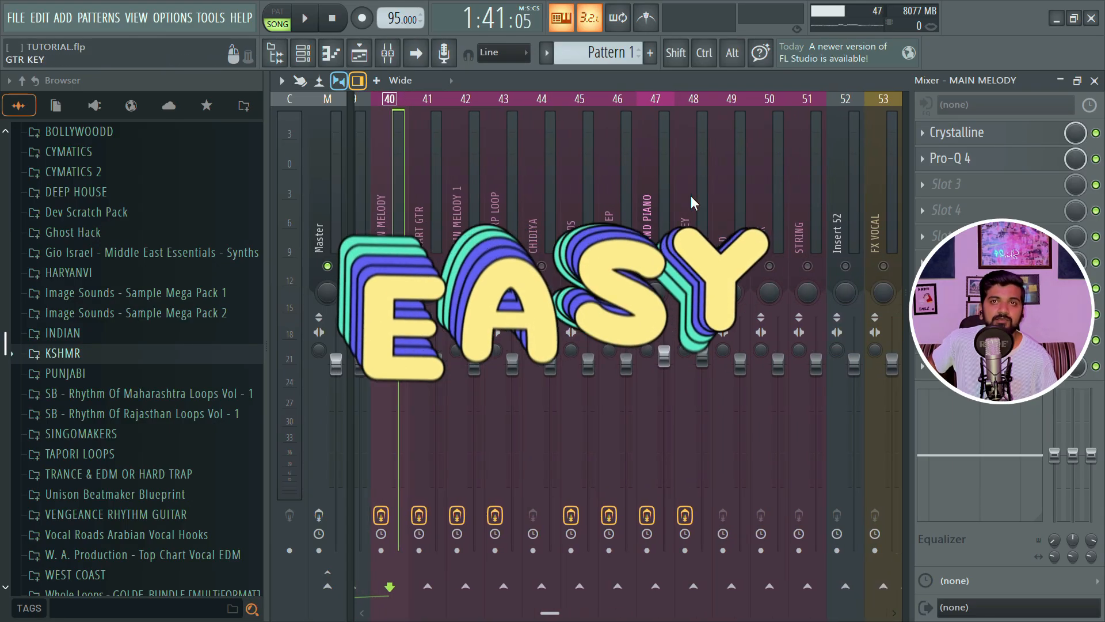
scroll(689, 195, left, 3)
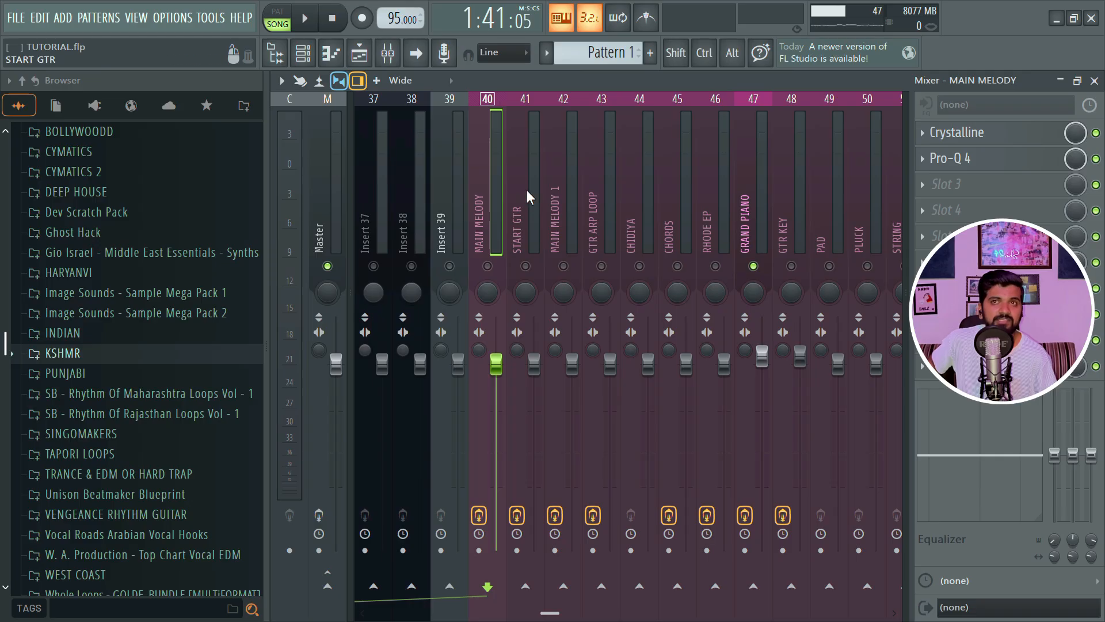
click(742, 190)
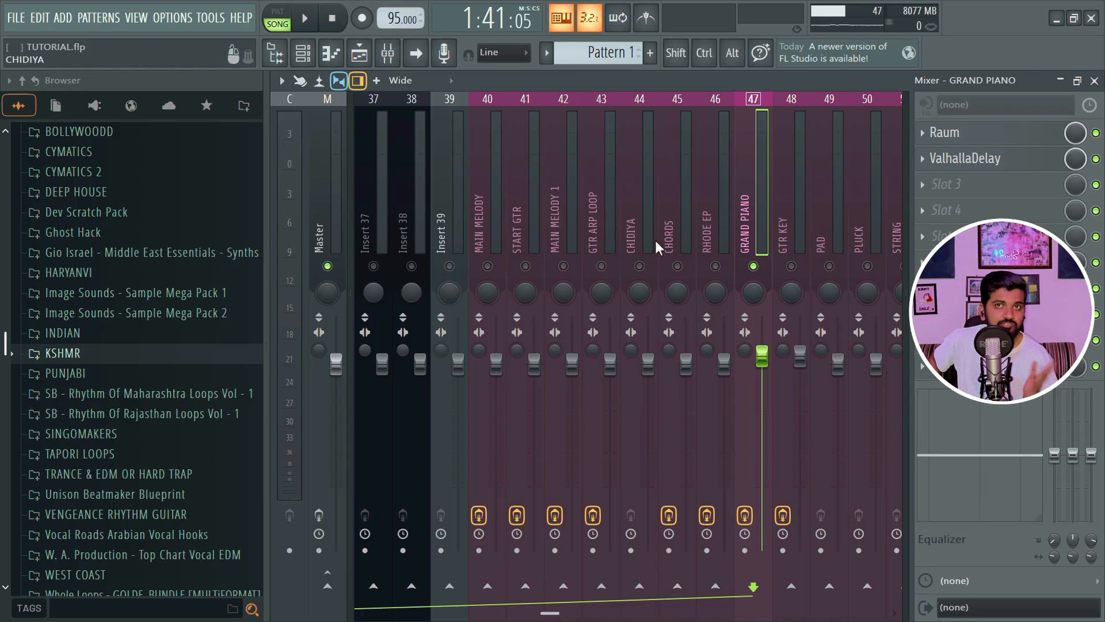
scroll(702, 186, up, 15)
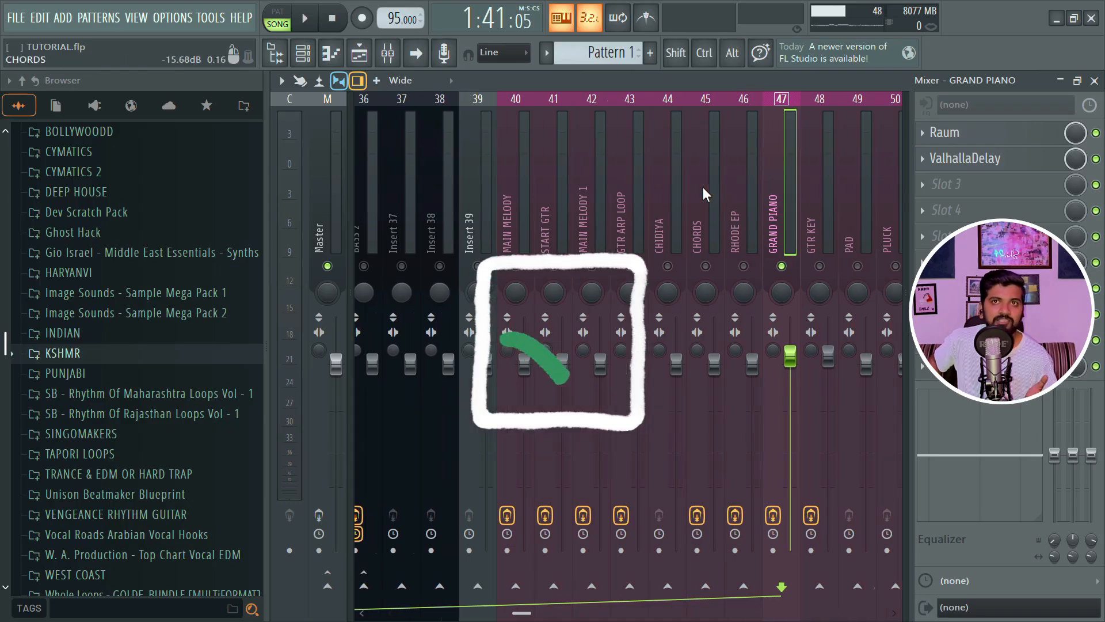
click(526, 196)
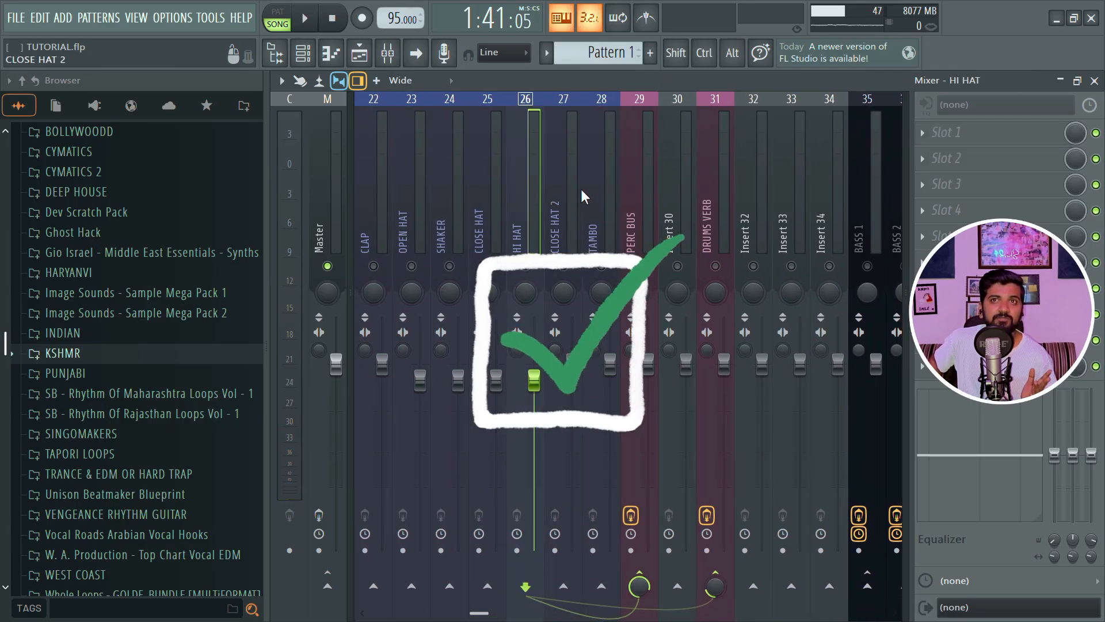
scroll(583, 190, down, 20)
click(458, 175)
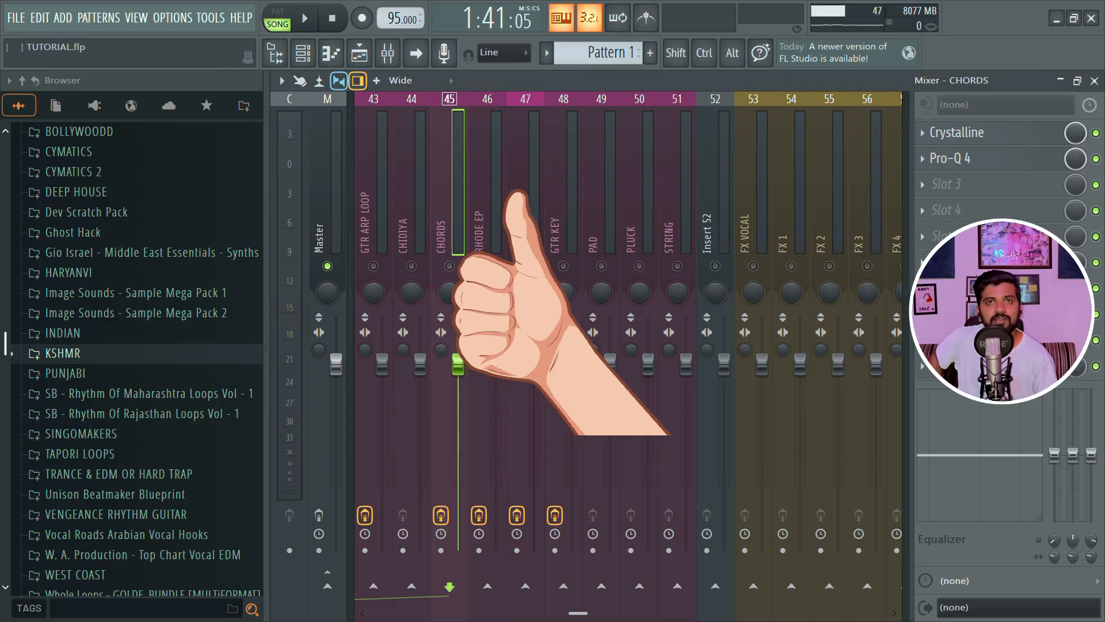
Review the effect chains on the DRUM BUS, INSTRUMENT BUS, FX BUS and BASS 1 mixer tracks
click(594, 194)
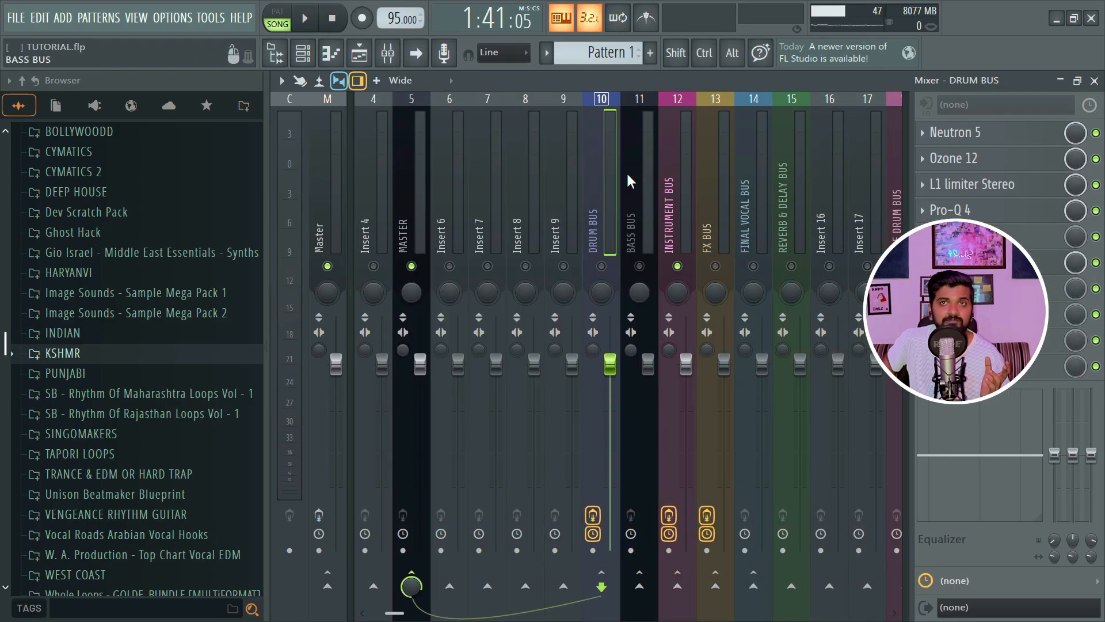
click(679, 198)
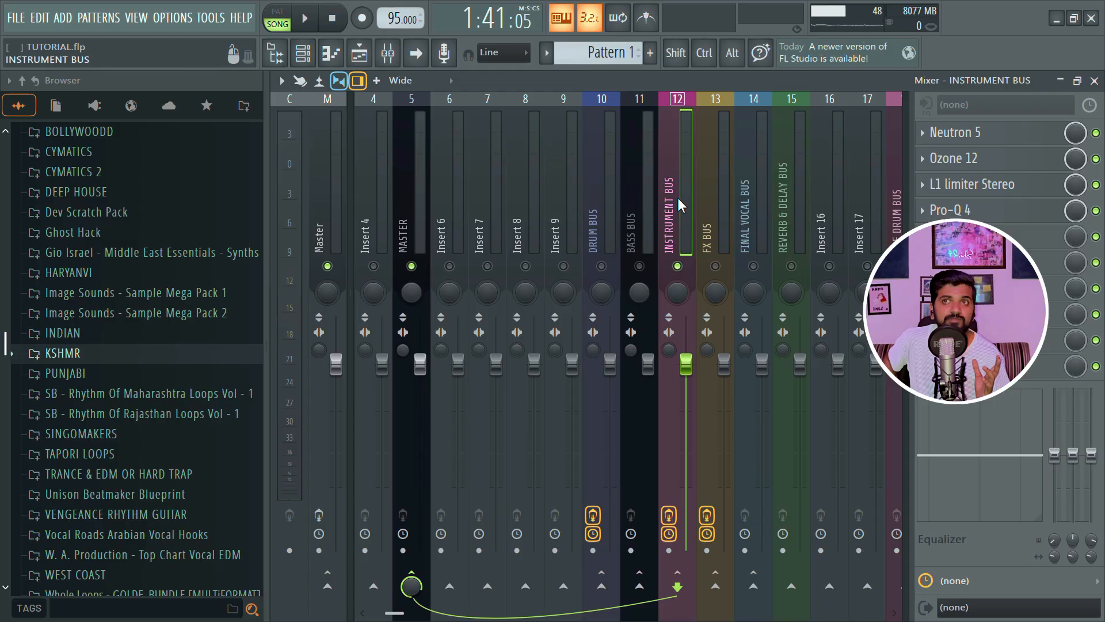
click(712, 198)
scroll(679, 178, down, 7)
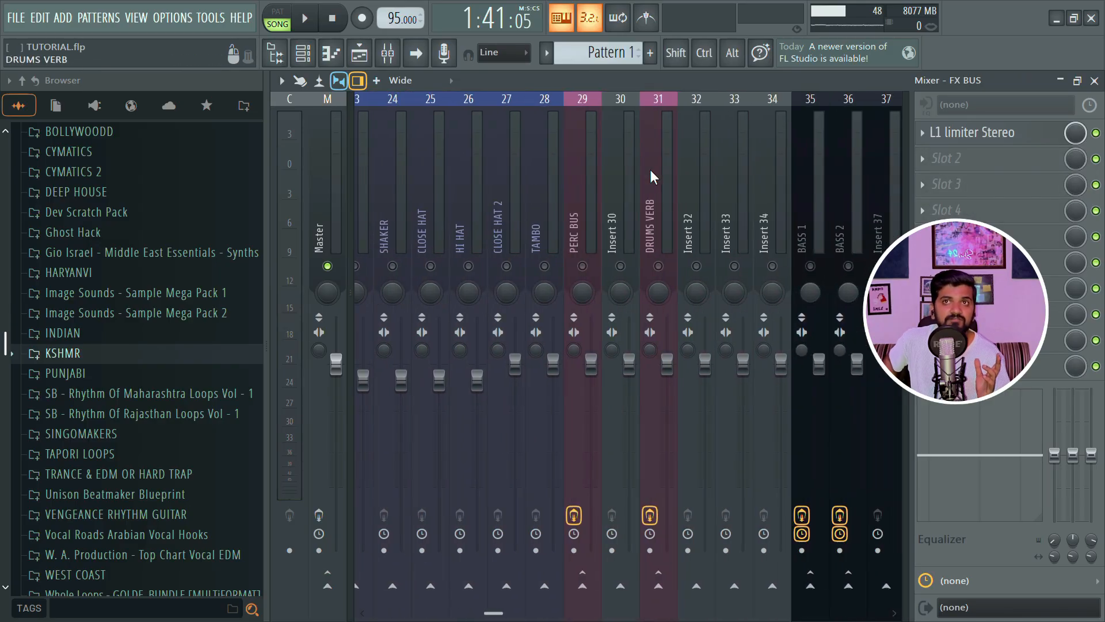
click(763, 198)
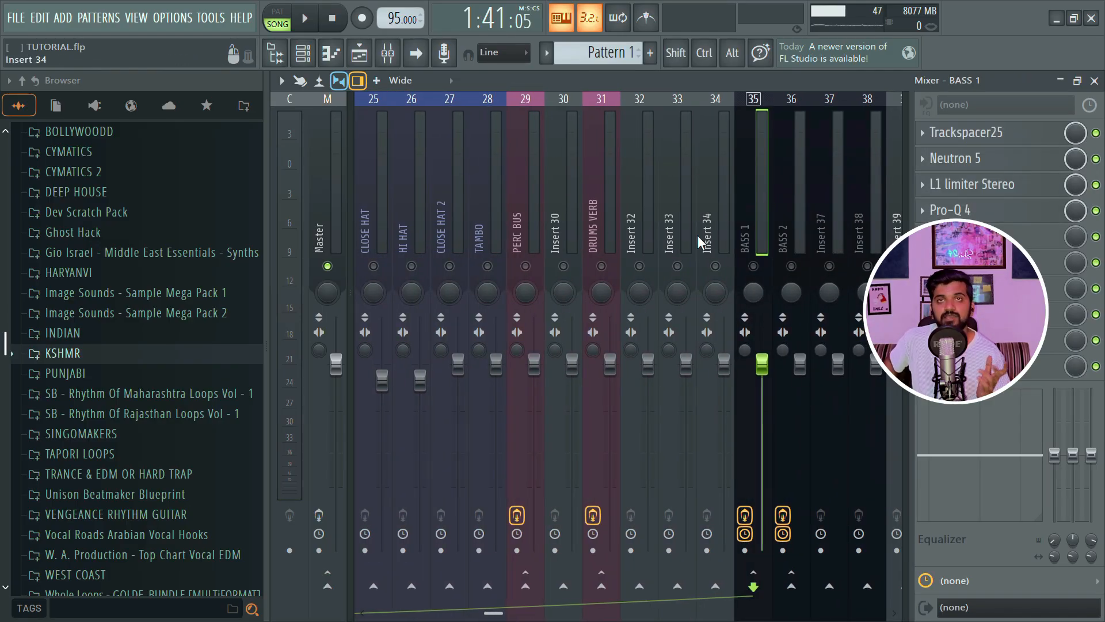
scroll(678, 179, up, 8)
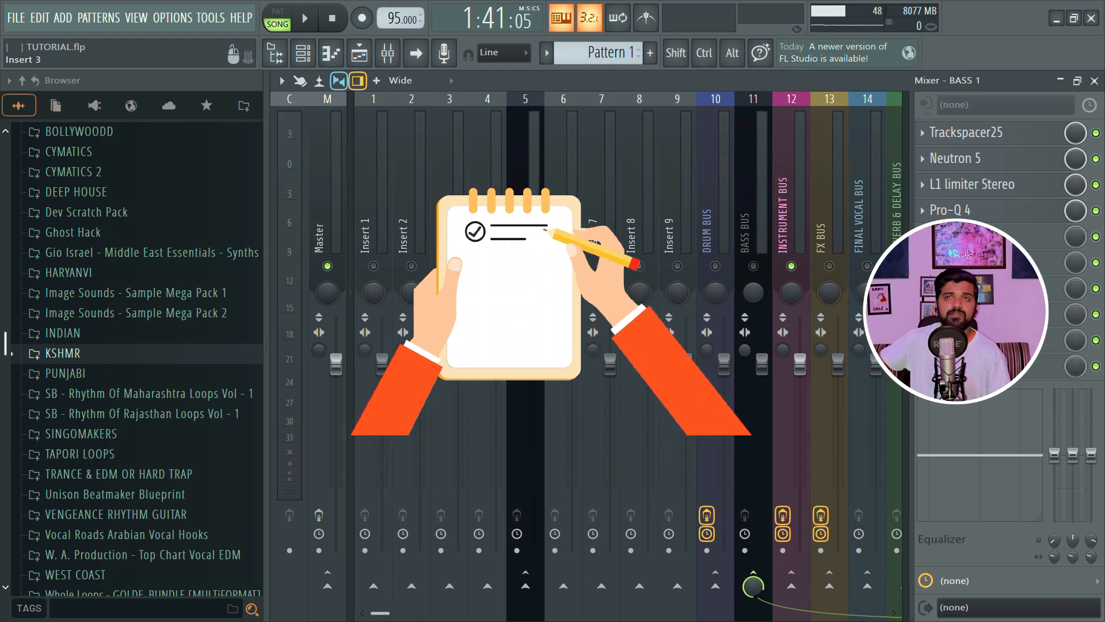